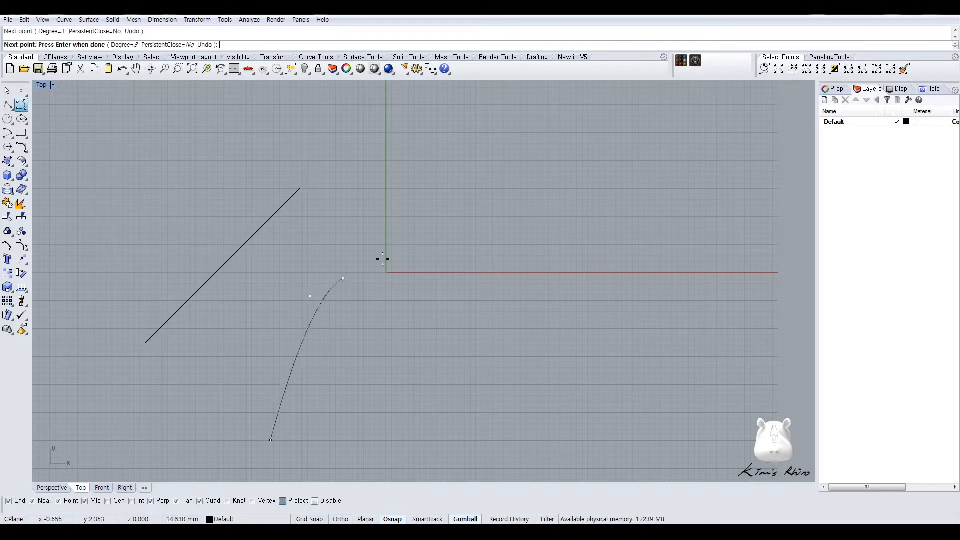
- Finish the degree 3 control-point curve beside the line and draw a start, end, direction arc below it
{"action": "left_click", "coordinate": [517, 241]}
{"action": "key", "text": "Return"}
{"action": "left_click", "coordinate": [10, 135]}
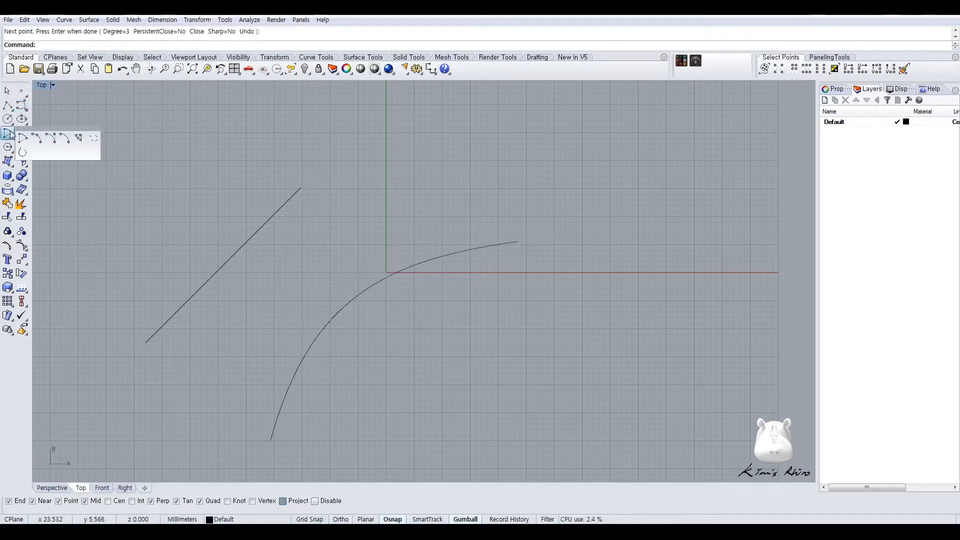
{"action": "left_click", "coordinate": [52, 140]}
{"action": "right_click_drag", "start_coordinate": [476, 401], "coordinate": [400, 315]}
{"action": "scroll", "coordinate": [400, 315], "scroll_direction": "down", "scroll_amount": 3}
{"action": "left_click", "coordinate": [359, 399]}
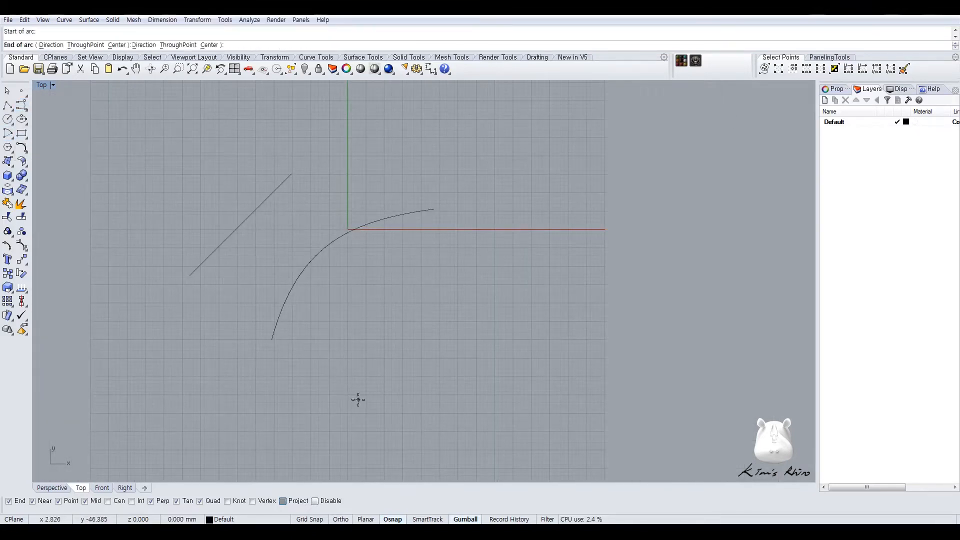
{"action": "left_click", "coordinate": [469, 243]}
{"action": "left_click", "coordinate": [360, 261]}
- Display the control points of the line, the freeform curve and the arc together
{"action": "scroll", "coordinate": [363, 257], "scroll_direction": "up", "scroll_amount": 2}
{"action": "scroll", "coordinate": [362, 255], "scroll_direction": "up", "scroll_amount": 2}
{"action": "key", "text": "ctrl+a"}
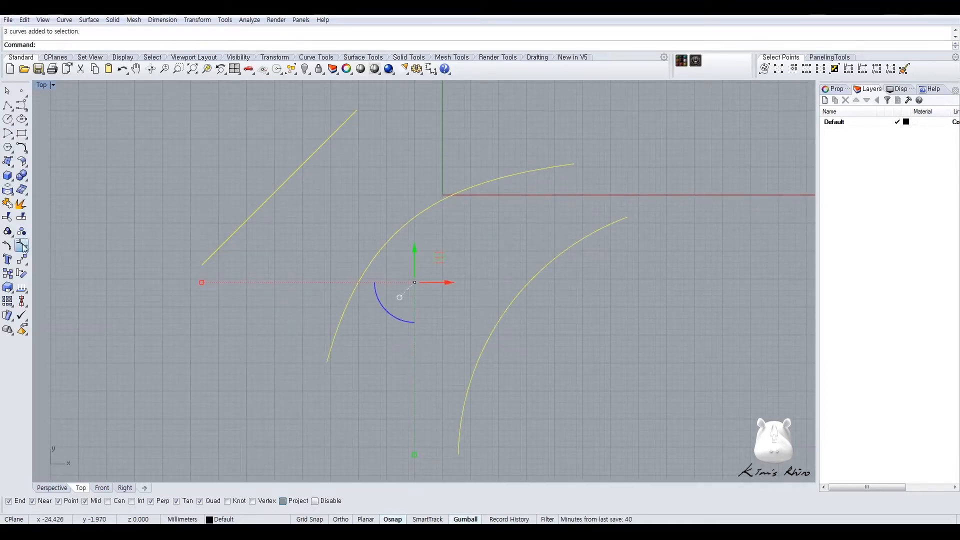
{"action": "key", "text": "F10"}
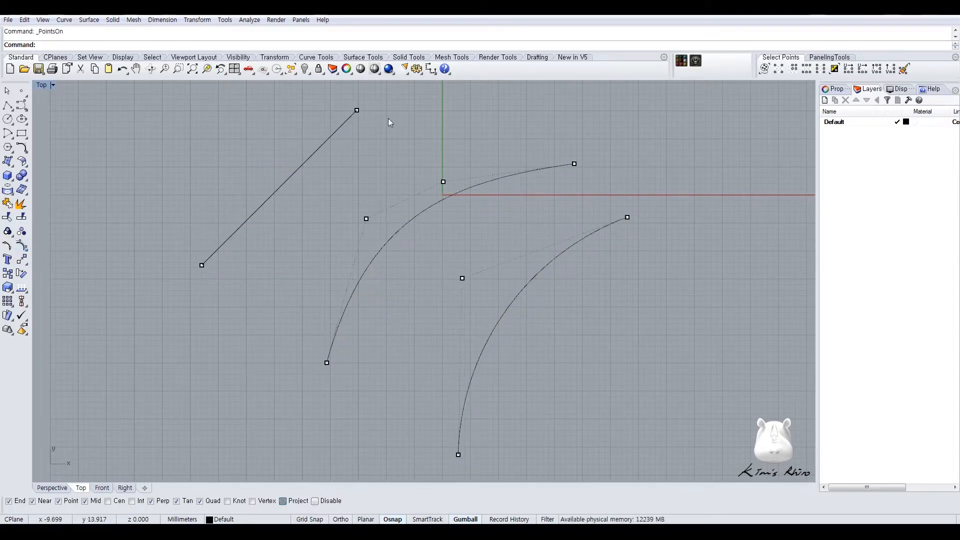
- Examine the control points of the line and of the degree 3 curve one by one
{"action": "left_click_drag", "start_coordinate": [234, 312], "coordinate": [235, 314]}
{"action": "left_click_drag", "start_coordinate": [319, 93], "coordinate": [375, 120]}
{"action": "right_click_drag", "start_coordinate": [377, 163], "coordinate": [367, 178]}
{"action": "key", "text": "Escape"}
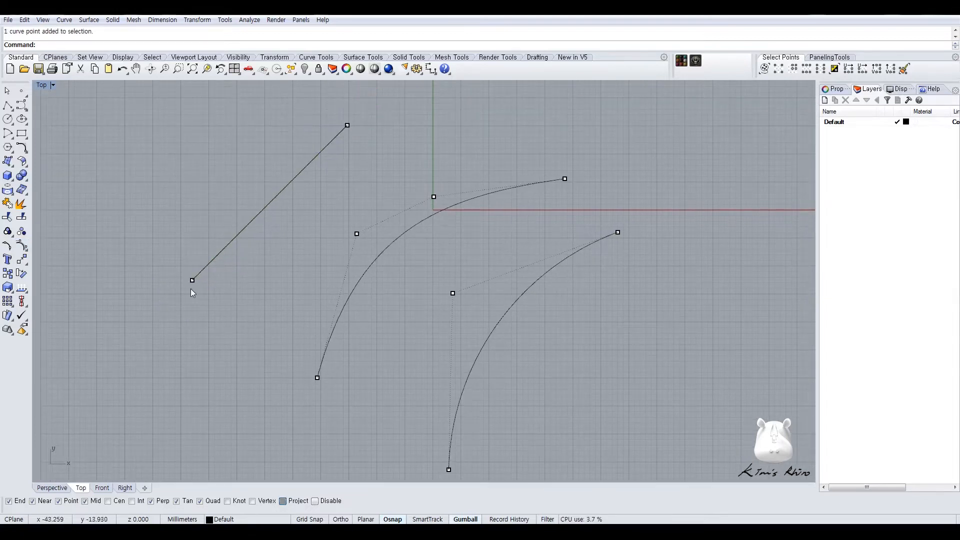
{"action": "right_click_drag", "start_coordinate": [351, 319], "coordinate": [301, 334]}
{"action": "left_click", "coordinate": [267, 392]}
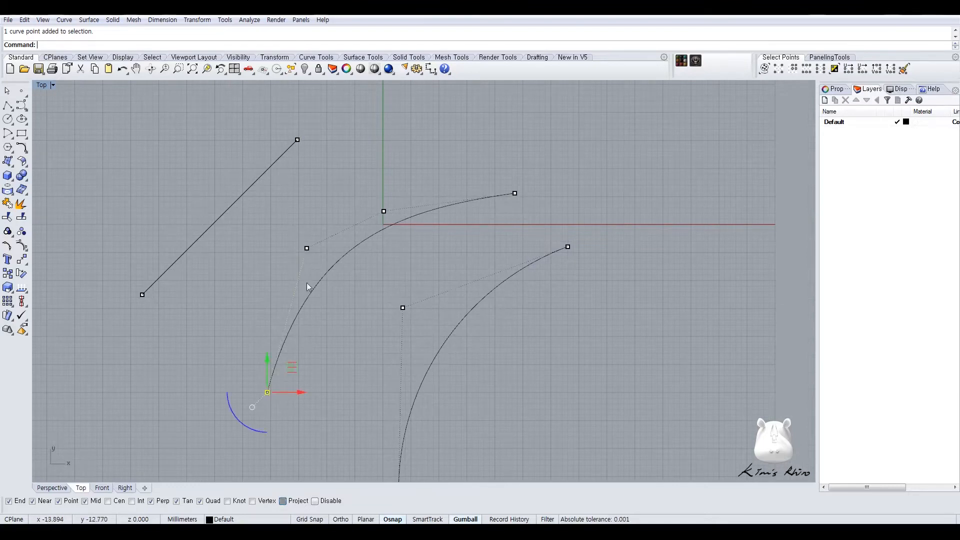
{"action": "left_click", "coordinate": [307, 249]}
{"action": "key", "text": "Escape"}
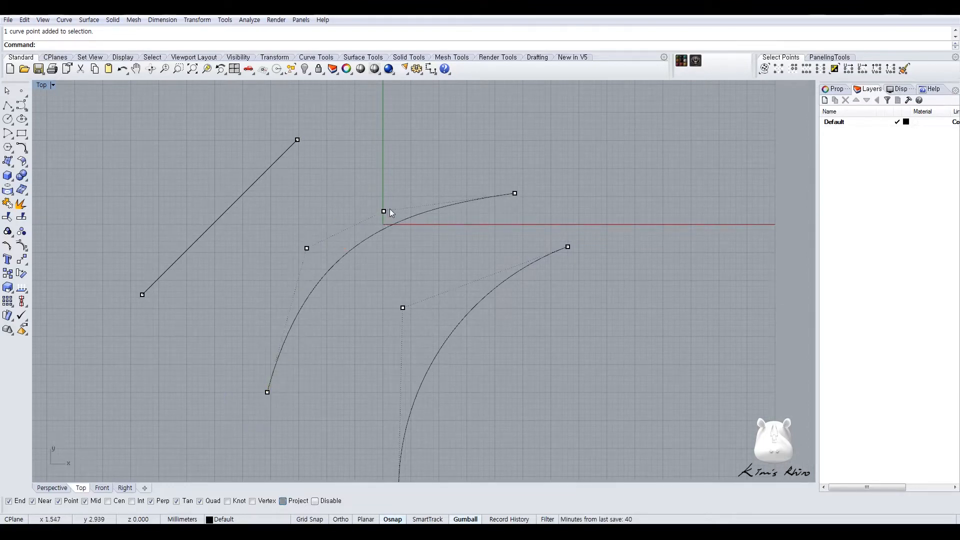
{"action": "left_click", "coordinate": [384, 212]}
{"action": "left_click", "coordinate": [514, 193]}
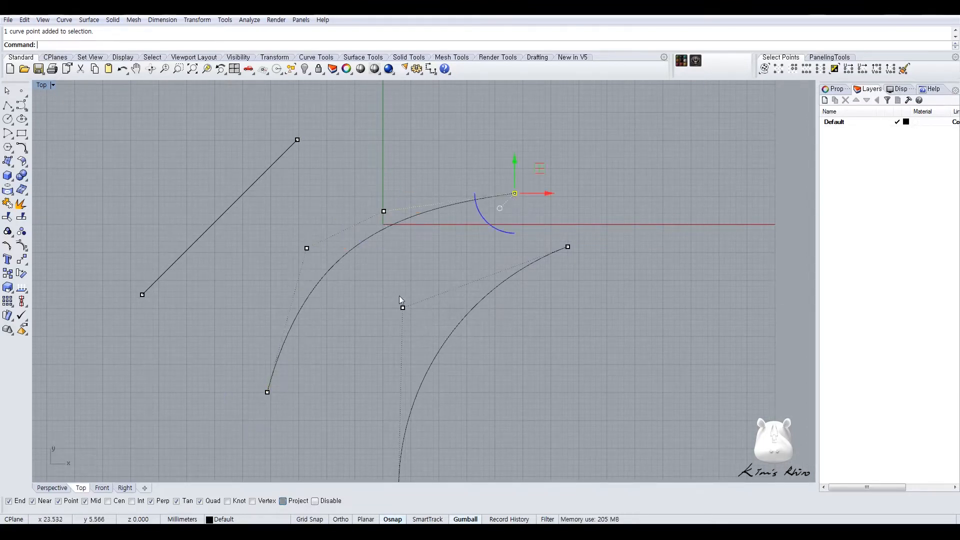
- Move the third control point of the freeform curve about 9 mm upward
{"action": "right_click_drag", "start_coordinate": [380, 282], "coordinate": [406, 262]}
{"action": "left_click_drag", "start_coordinate": [434, 167], "coordinate": [433, 118]}
{"action": "right_click_drag", "start_coordinate": [469, 352], "coordinate": [464, 307]}
{"action": "left_click", "coordinate": [424, 243]}
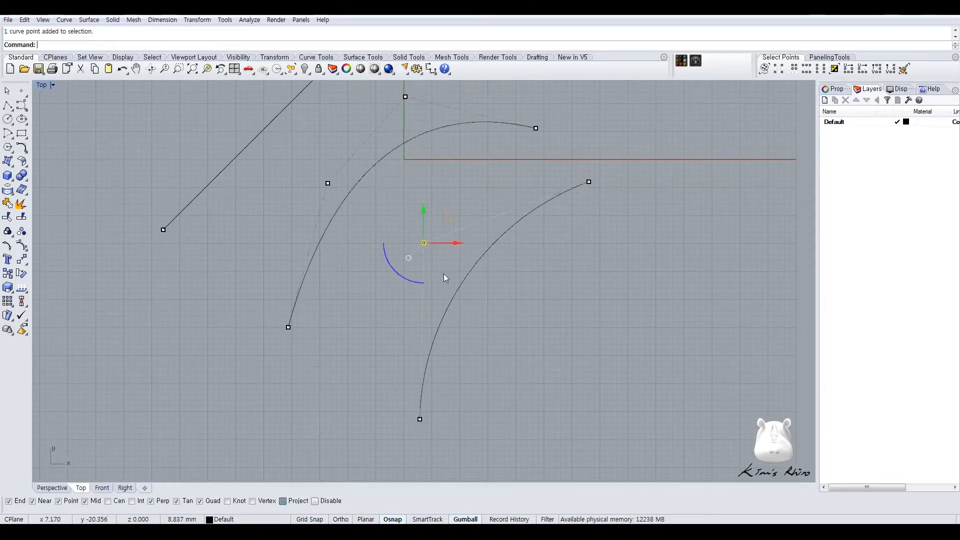
{"action": "key", "text": "Escape"}
- Draw a second arc by start, end and direction to the right of the existing arc
{"action": "left_click", "coordinate": [7, 134]}
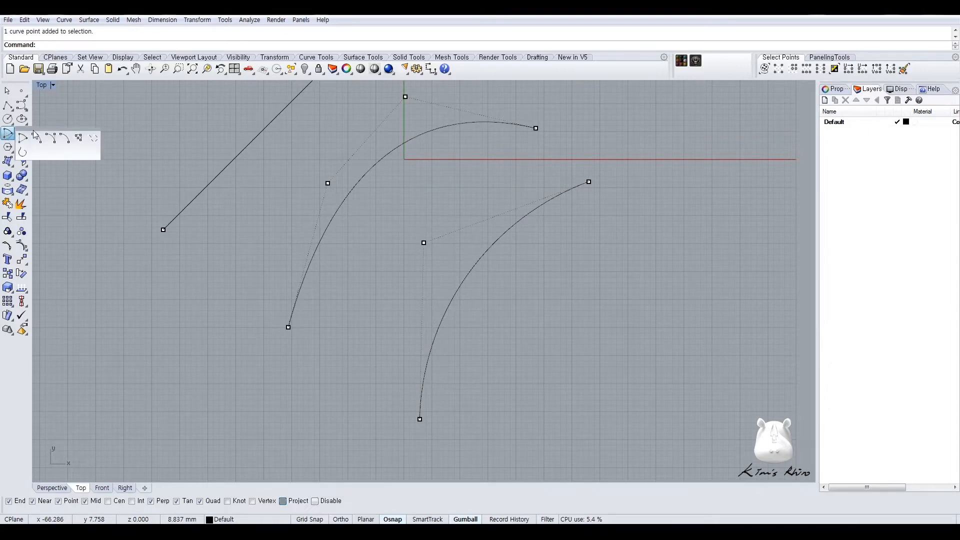
{"action": "left_click_drag", "start_coordinate": [35, 135], "coordinate": [63, 123]}
{"action": "left_click", "coordinate": [77, 133]}
{"action": "left_click", "coordinate": [538, 451]}
{"action": "left_click", "coordinate": [683, 232]}
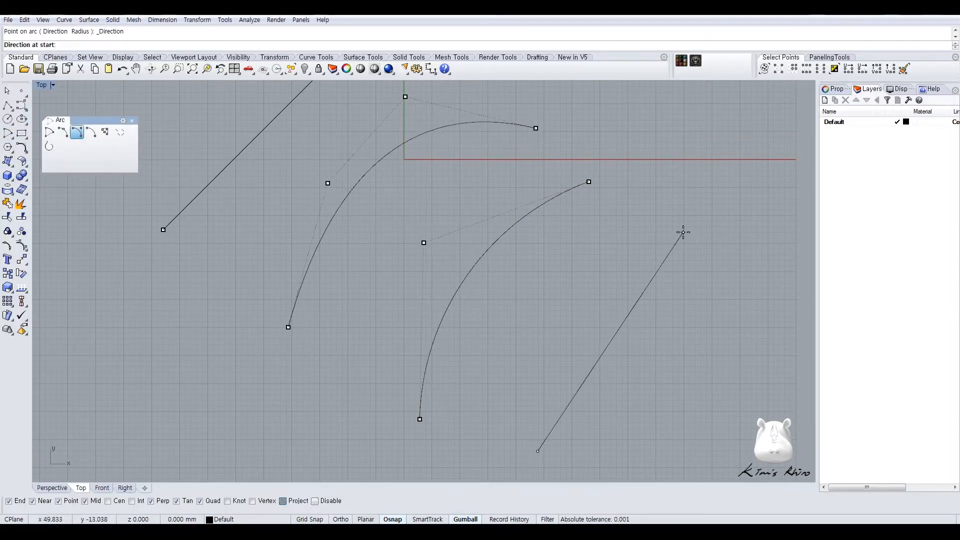
{"action": "left_click", "coordinate": [520, 263]}
{"action": "left_click", "coordinate": [578, 314]}
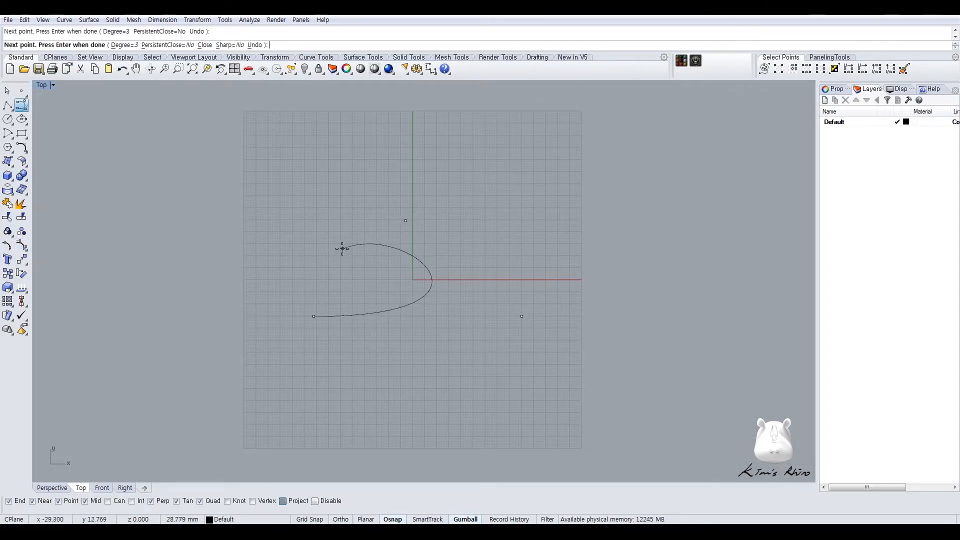
- Place the last point of the degree 3 control-point curve and close it at its start point
{"action": "left_click", "coordinate": [342, 249]}
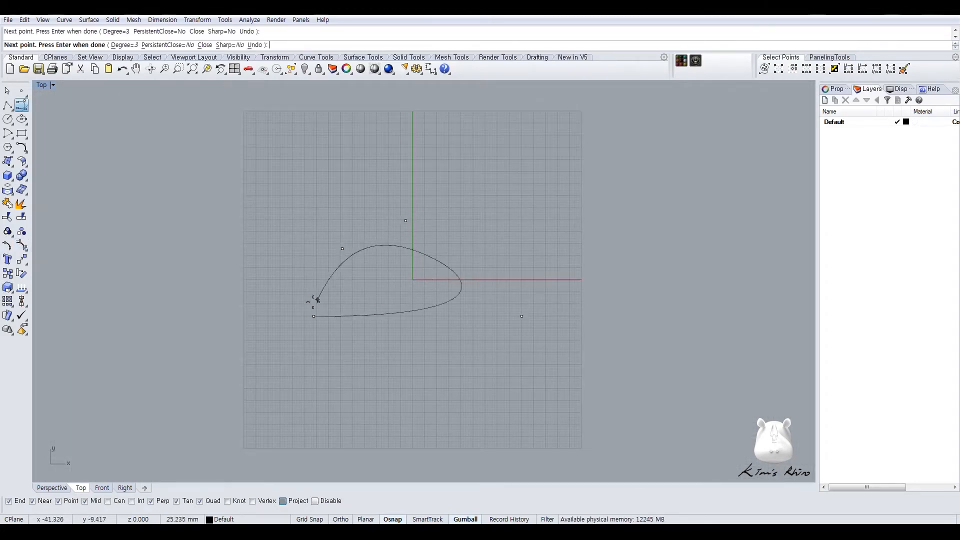
{"action": "left_click", "coordinate": [313, 316]}
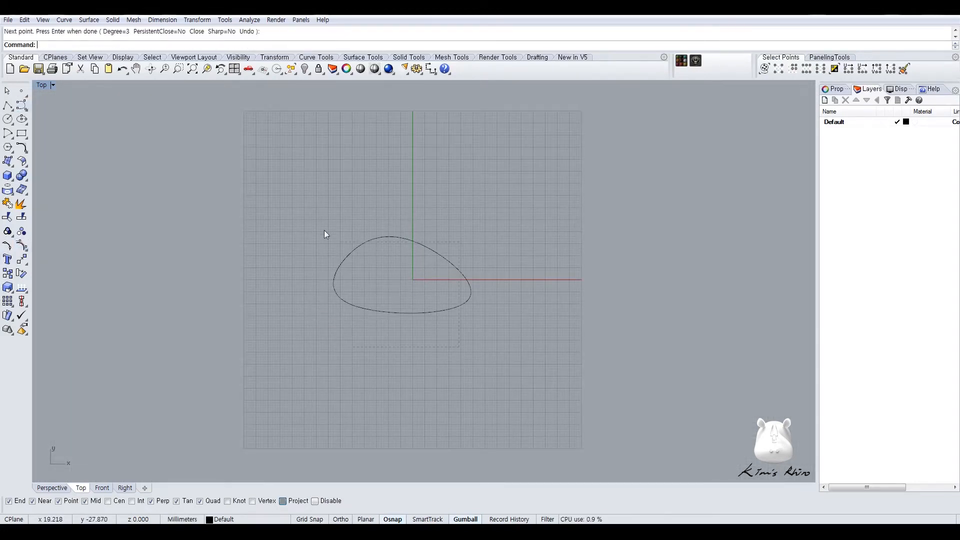
{"action": "left_click_drag", "start_coordinate": [459, 347], "coordinate": [336, 239]}
{"action": "scroll", "coordinate": [412, 264], "scroll_direction": "up", "scroll_amount": 4}
{"action": "left_click", "coordinate": [458, 285]}
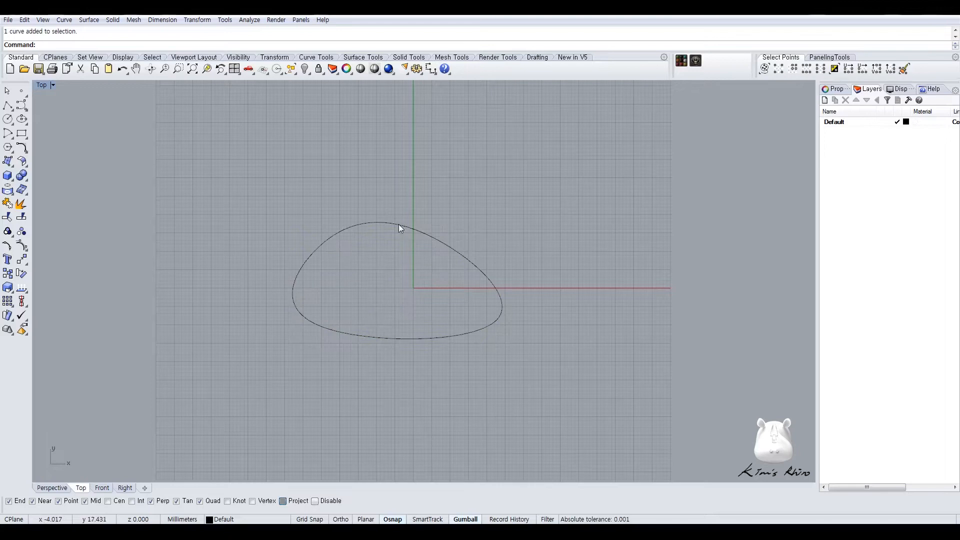
- Show the closed curve's control points and move the topmost one about 27 mm to the right and slightly up
{"action": "double_click", "coordinate": [43, 86]}
{"action": "left_click", "coordinate": [265, 195]}
{"action": "key", "text": "F10"}
{"action": "left_click", "coordinate": [305, 212]}
{"action": "left_click", "coordinate": [217, 139]}
{"action": "left_click_drag", "start_coordinate": [245, 115], "coordinate": [293, 105]}
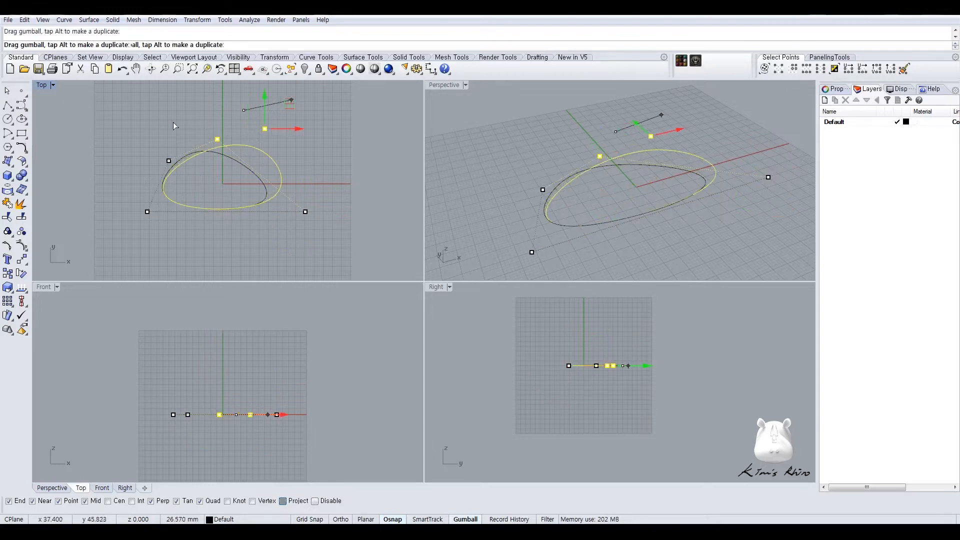
{"action": "double_click", "coordinate": [45, 85]}
{"action": "right_click_drag", "start_coordinate": [357, 184], "coordinate": [358, 202]}
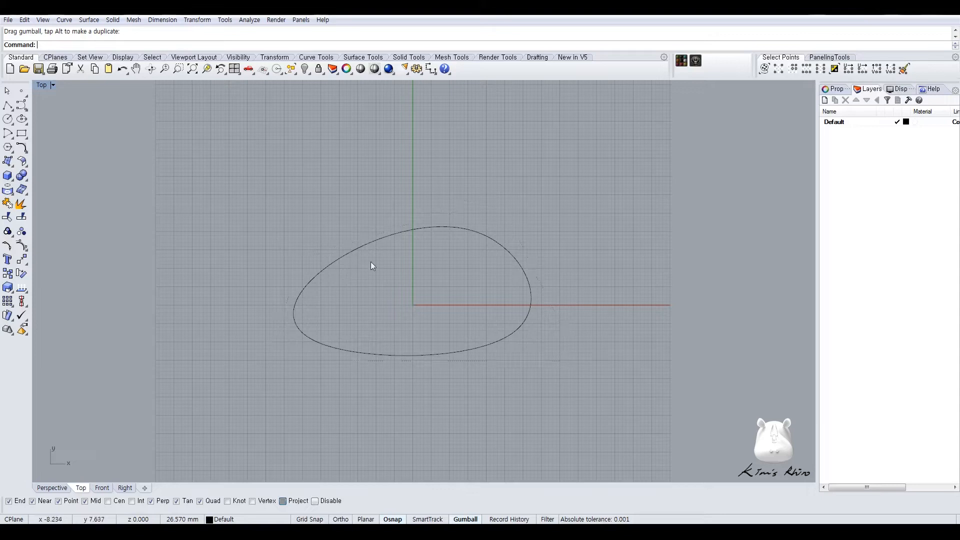
- Draw two start, end, direction arcs: a long one above the closed curve and a crossing one down its left side
{"action": "left_click", "coordinate": [12, 137]}
{"action": "left_click", "coordinate": [36, 138]}
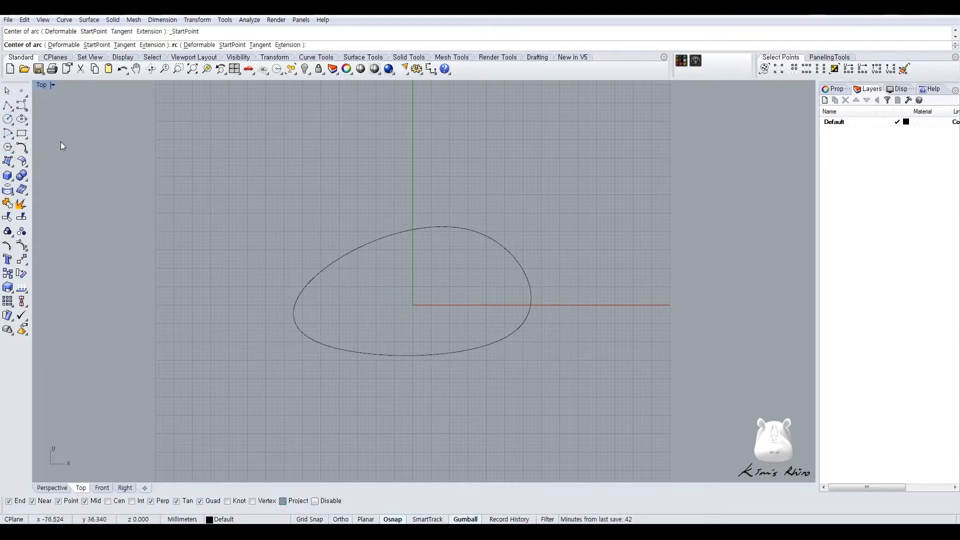
{"action": "left_click", "coordinate": [253, 221]}
{"action": "left_click", "coordinate": [468, 113]}
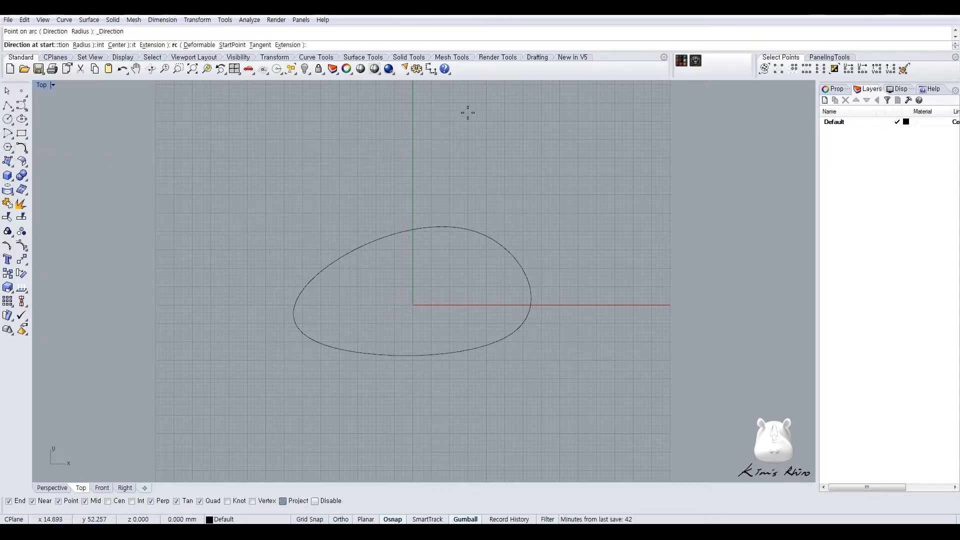
{"action": "left_click", "coordinate": [284, 128]}
{"action": "right_click", "coordinate": [273, 180]}
{"action": "left_click", "coordinate": [270, 160]}
{"action": "left_click", "coordinate": [300, 361]}
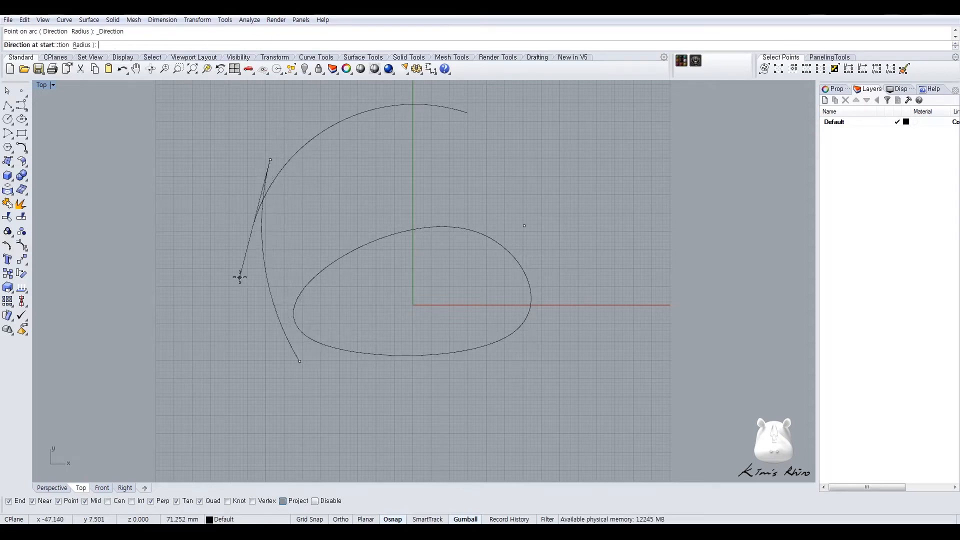
{"action": "left_click", "coordinate": [240, 278]}
- Draw a shallow diagonal arc above the closed curve and a short arc crossing its upper right end
{"action": "right_click", "coordinate": [249, 274]}
{"action": "left_click", "coordinate": [251, 274]}
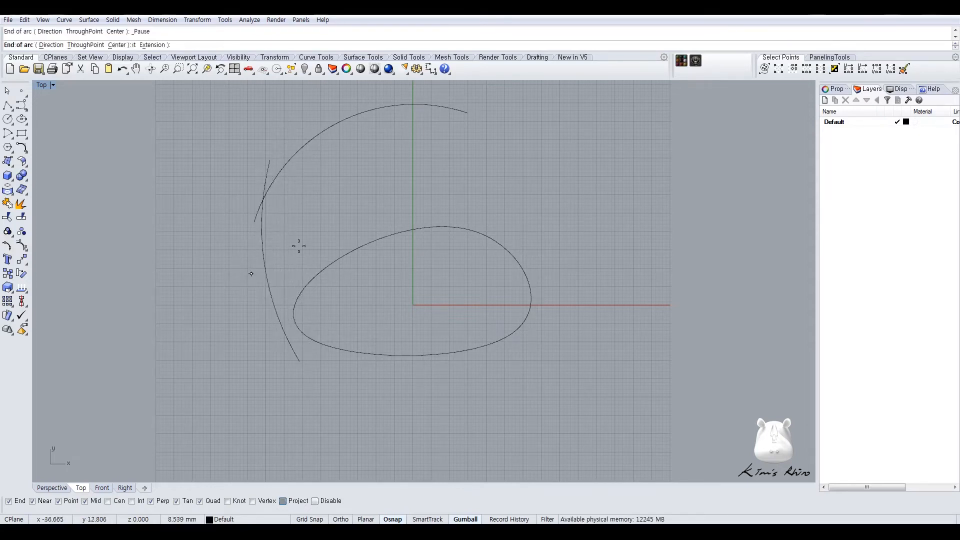
{"action": "left_click", "coordinate": [491, 162]}
{"action": "left_click", "coordinate": [506, 189]}
{"action": "right_click_drag", "start_coordinate": [468, 136], "coordinate": [469, 176]}
{"action": "right_click", "coordinate": [464, 163]}
{"action": "left_click", "coordinate": [442, 129]}
{"action": "left_click", "coordinate": [478, 241]}
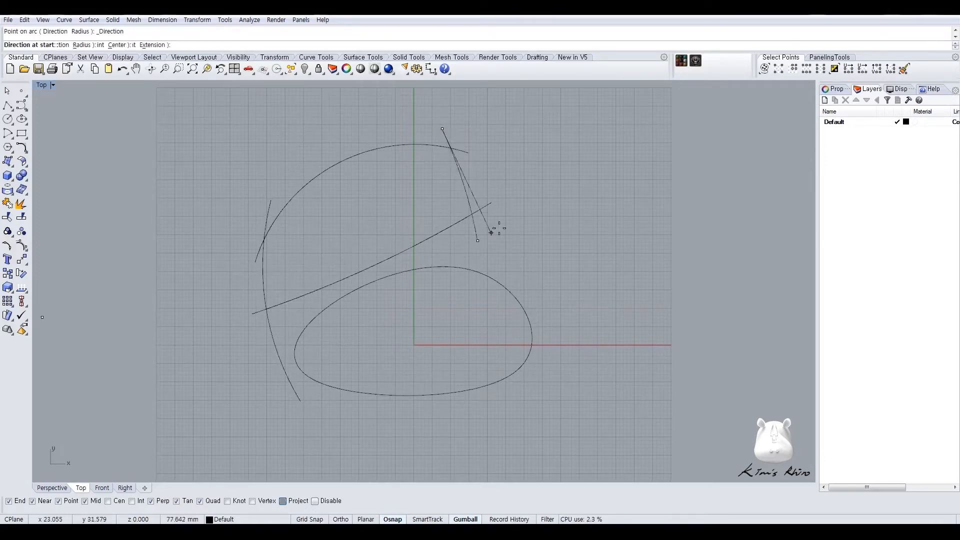
{"action": "left_click", "coordinate": [521, 210]}
- Draw a circle tangent to the long top arc and the left arc
{"action": "left_click", "coordinate": [10, 122]}
{"action": "left_click", "coordinate": [23, 139]}
{"action": "left_click", "coordinate": [278, 212]}
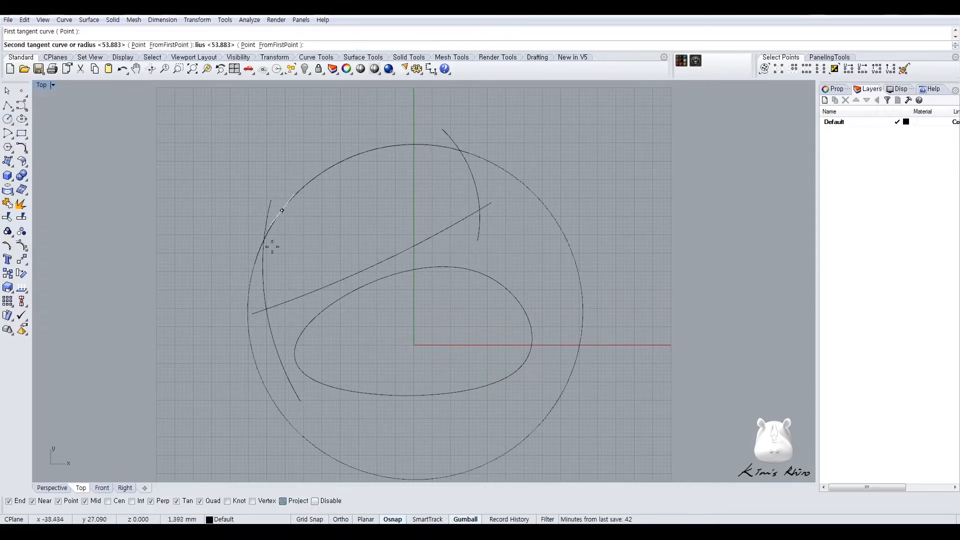
{"action": "left_click", "coordinate": [268, 261]}
{"action": "key", "text": "Return"}
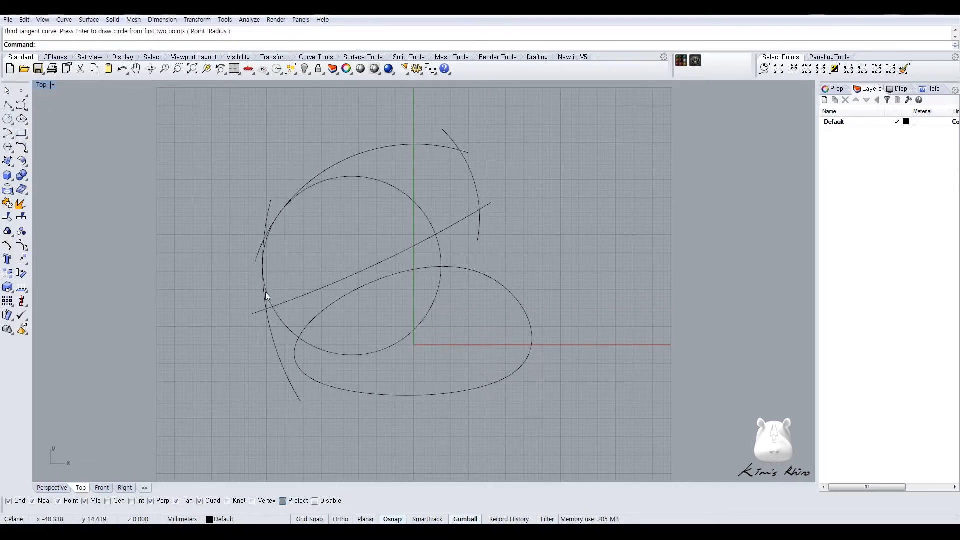
- Draw a small circle tangent to the left arc and the diagonal arc in their lower left corner
{"action": "scroll", "coordinate": [266, 292], "scroll_direction": "up", "scroll_amount": 4}
{"action": "right_click", "coordinate": [266, 294]}
{"action": "scroll", "coordinate": [260, 300], "scroll_direction": "up", "scroll_amount": 2}
{"action": "left_click", "coordinate": [264, 295]}
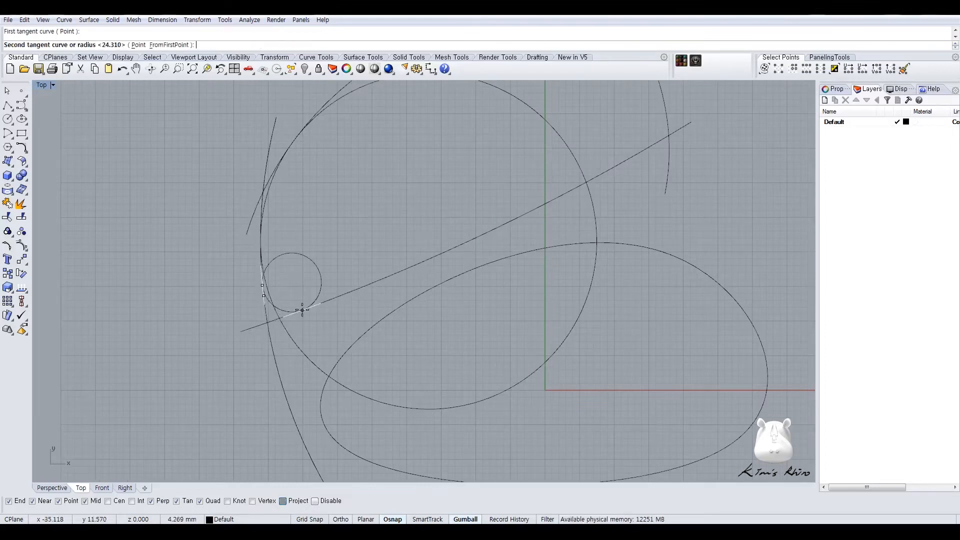
{"action": "left_click", "coordinate": [323, 300]}
{"action": "key", "text": "Return"}
- Draw a circle tangent to the top arc and the right arc in the upper right corner
{"action": "scroll", "coordinate": [459, 175], "scroll_direction": "down", "scroll_amount": 4}
{"action": "right_click", "coordinate": [458, 175]}
{"action": "left_click", "coordinate": [410, 189]}
{"action": "left_click", "coordinate": [449, 212]}
{"action": "key", "text": "Return"}
- Draw a circle tangent to the right arc and the diagonal arc
{"action": "right_click", "coordinate": [456, 241]}
{"action": "left_click", "coordinate": [458, 239]}
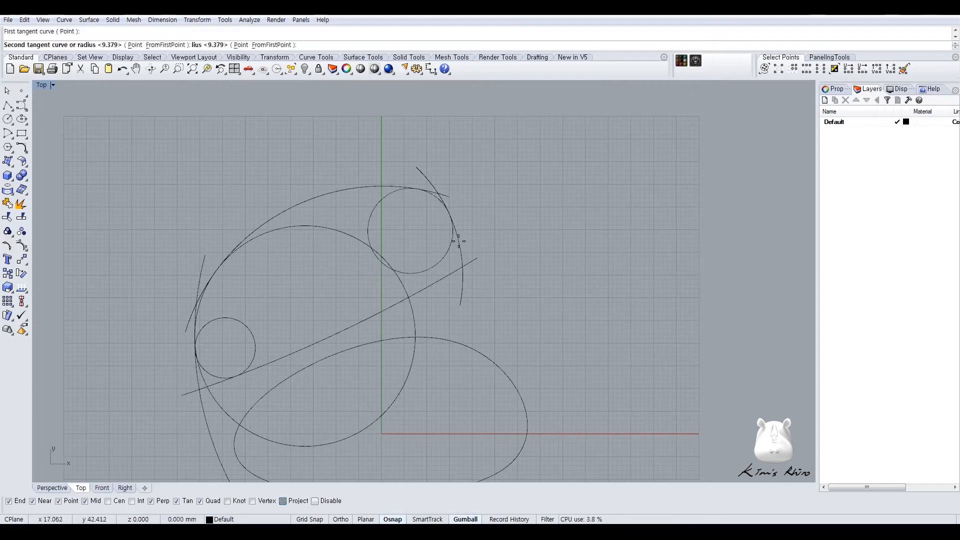
{"action": "left_click", "coordinate": [442, 286]}
{"action": "key", "text": "Escape"}
- Combine the enclosed regions of the arcs and tangent circles into one outline with Curve Boolean, using DeleteInput=All and CombineRegions=Yes
{"action": "key", "text": "ctrl+a"}
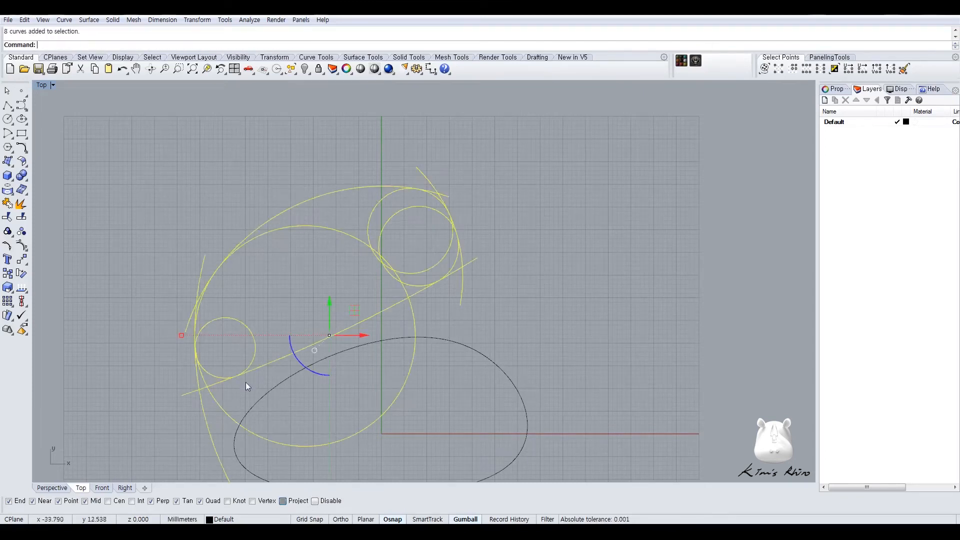
{"action": "left_click", "coordinate": [26, 148]}
{"action": "left_click", "coordinate": [64, 226]}
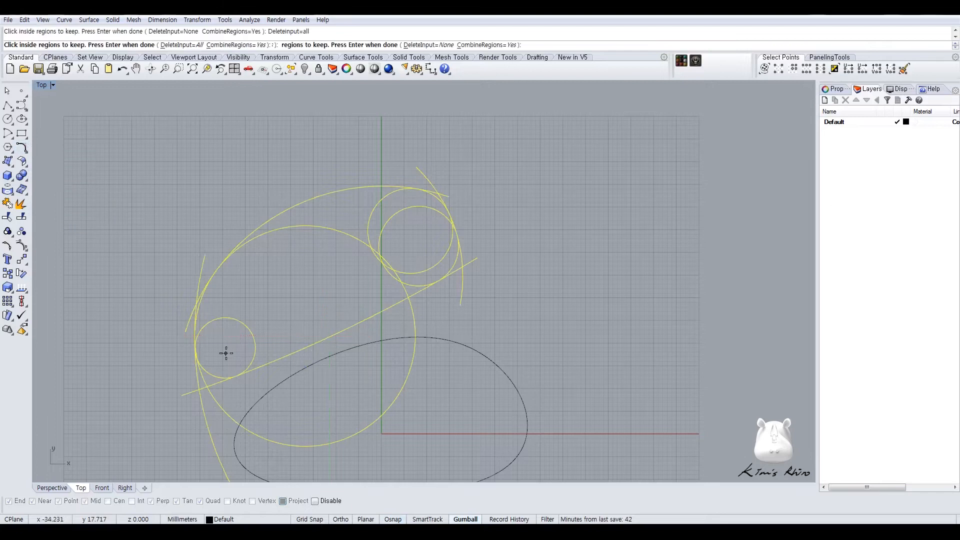
{"action": "left_click", "coordinate": [225, 345]}
{"action": "left_click", "coordinate": [315, 260]}
{"action": "left_click", "coordinate": [398, 200]}
{"action": "left_click", "coordinate": [423, 229]}
{"action": "left_click", "coordinate": [450, 263]}
{"action": "scroll", "coordinate": [381, 258], "scroll_direction": "up", "scroll_amount": 4}
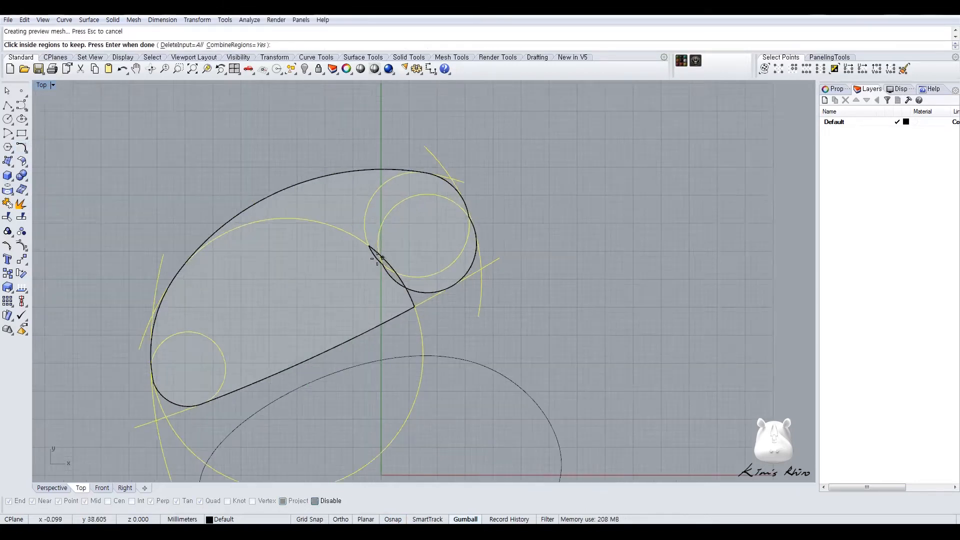
{"action": "left_click", "coordinate": [375, 256]}
{"action": "left_click", "coordinate": [386, 264]}
{"action": "left_click", "coordinate": [421, 301]}
{"action": "scroll", "coordinate": [380, 290], "scroll_direction": "down", "scroll_amount": 4}
{"action": "key", "text": "Return"}
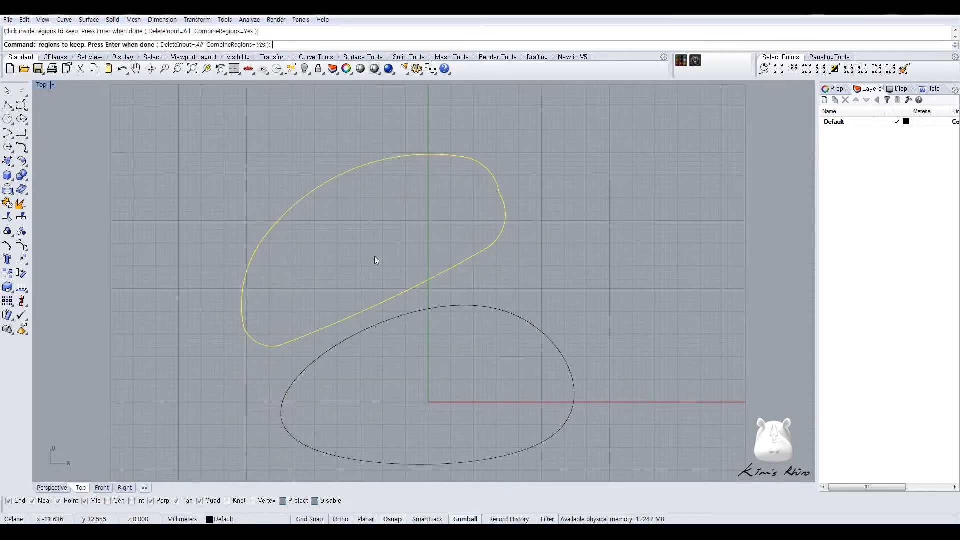
- Delete the merged arc outline above the closed freeform curve
{"action": "scroll", "coordinate": [485, 211], "scroll_direction": "up", "scroll_amount": 4}
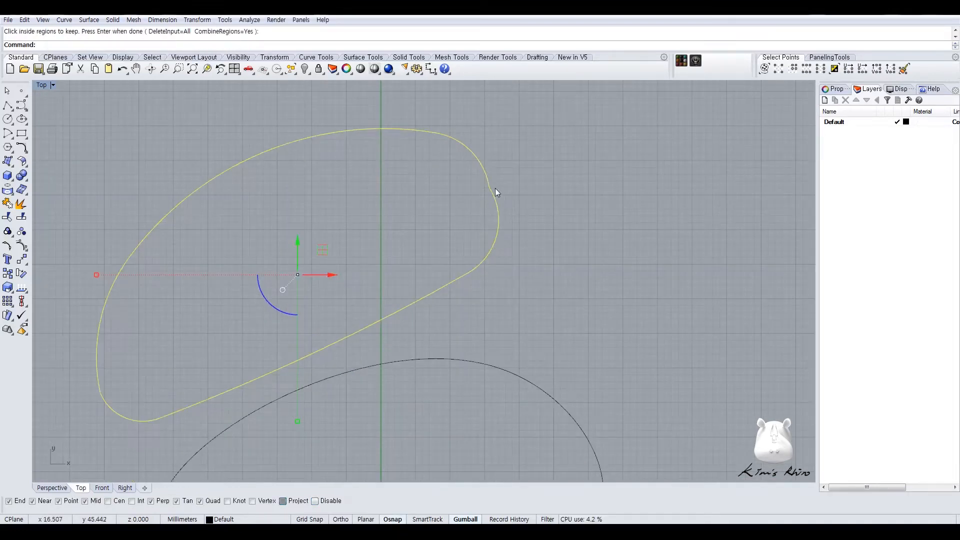
{"action": "scroll", "coordinate": [482, 187], "scroll_direction": "down", "scroll_amount": 4}
{"action": "right_click_drag", "start_coordinate": [343, 288], "coordinate": [366, 244]}
{"action": "left_click", "coordinate": [573, 247]}
{"action": "right_click_drag", "start_coordinate": [389, 183], "coordinate": [409, 244]}
{"action": "left_click", "coordinate": [289, 353]}
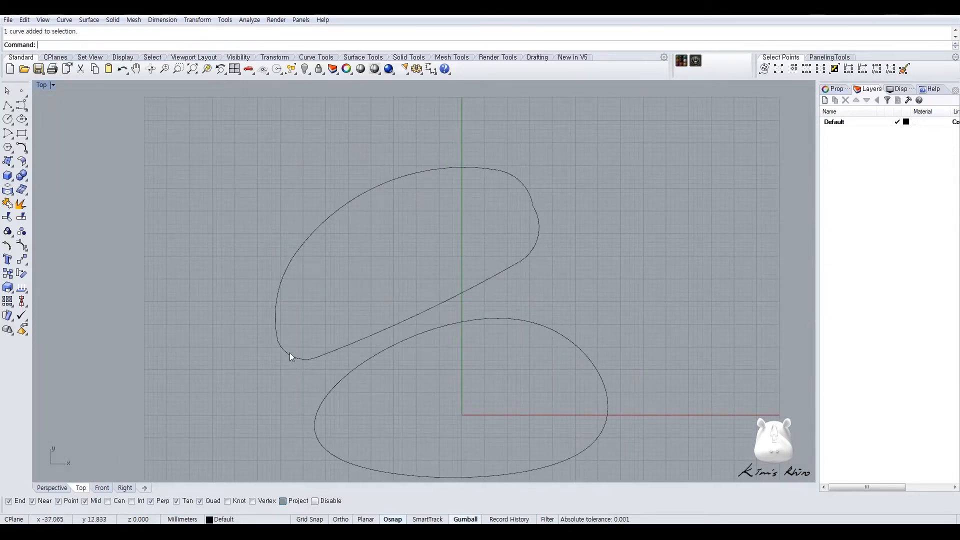
{"action": "key", "text": "Escape"}
{"action": "left_click_drag", "start_coordinate": [623, 295], "coordinate": [381, 147]}
{"action": "key", "text": "Delete"}
- Show the remaining closed curve's control points and move its upper-left one outward and up
{"action": "right_click_drag", "start_coordinate": [569, 316], "coordinate": [513, 231]}
{"action": "left_click", "coordinate": [464, 235]}
{"action": "key", "text": "F10"}
{"action": "left_click", "coordinate": [271, 271]}
{"action": "left_click_drag", "start_coordinate": [297, 249], "coordinate": [274, 230]}
{"action": "key", "text": "Escape"}
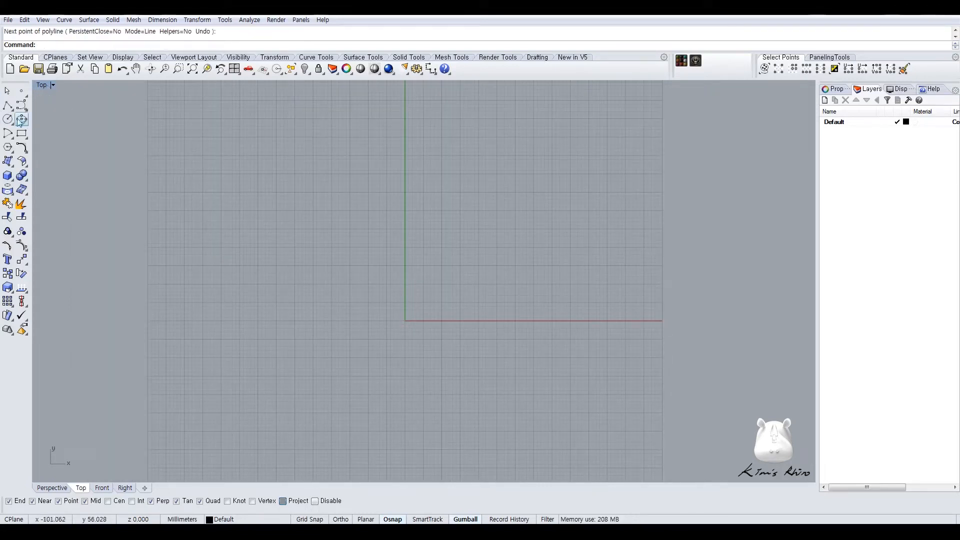
- Draw a square about 61 mm wide centred on the origin in the Top view
{"action": "left_click", "coordinate": [21, 106]}
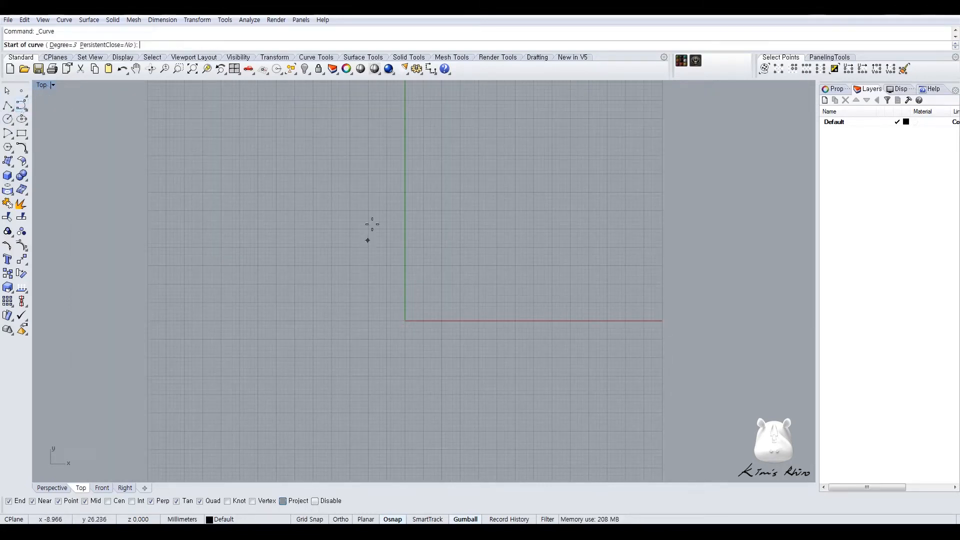
{"action": "left_click", "coordinate": [8, 106]}
{"action": "right_click", "coordinate": [22, 133]}
{"action": "type", "text": "0"}
{"action": "key", "text": "Return"}
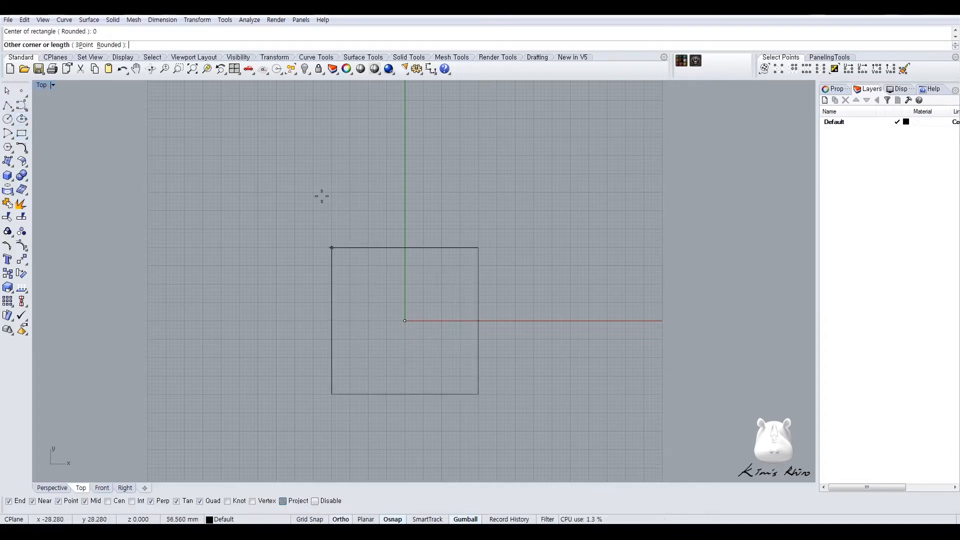
{"action": "left_click", "coordinate": [307, 191]}
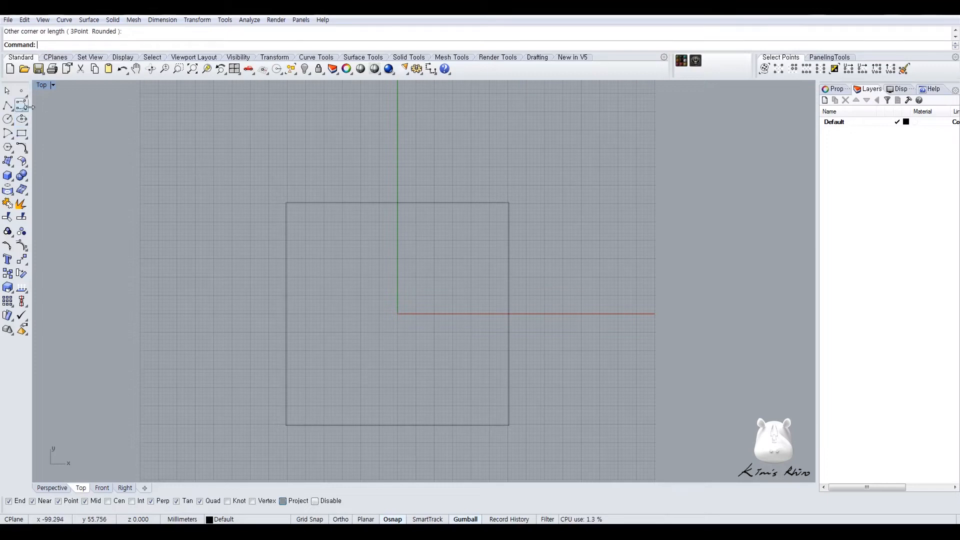
- Draw a closed degree 3 control-point curve using the square's corners and edge midpoints, starting and ending at the upper edge's midpoint
{"action": "left_click", "coordinate": [22, 105]}
{"action": "left_click", "coordinate": [397, 202]}
{"action": "left_click", "coordinate": [286, 202]}
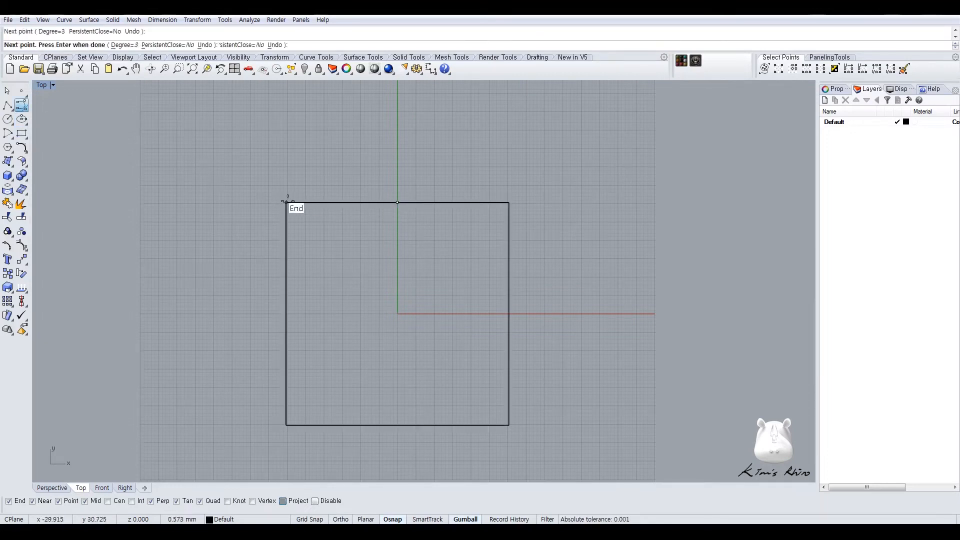
{"action": "left_click", "coordinate": [286, 314]}
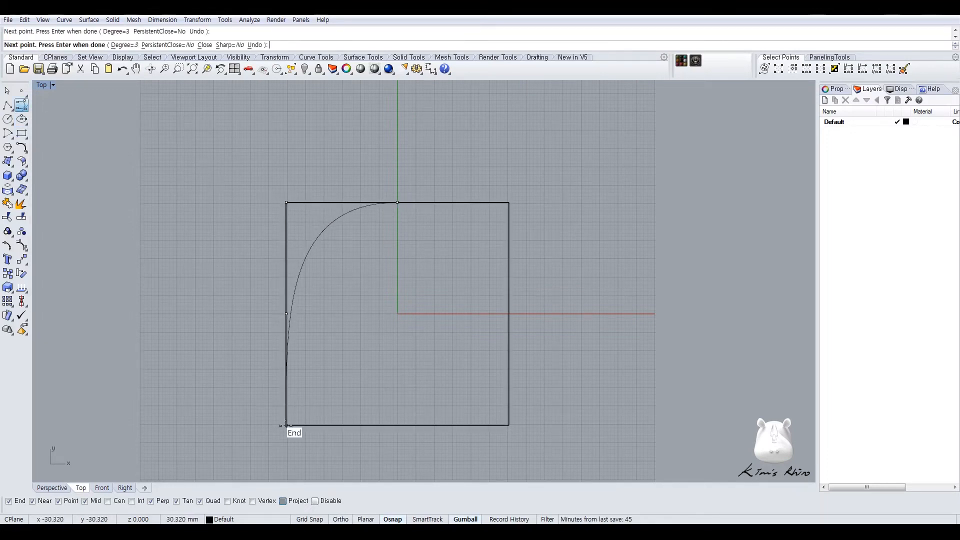
{"action": "left_click", "coordinate": [286, 425]}
{"action": "left_click", "coordinate": [397, 426]}
{"action": "left_click", "coordinate": [508, 426]}
{"action": "left_click", "coordinate": [509, 314]}
{"action": "left_click", "coordinate": [508, 203]}
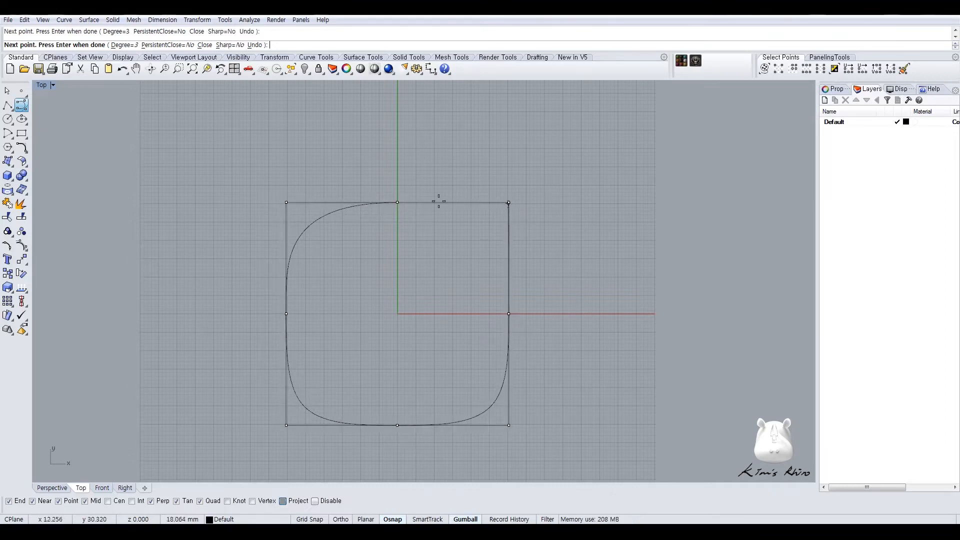
{"action": "left_click", "coordinate": [397, 203]}
- Delete the guide square around the rounded curve and select the rounded curve
{"action": "left_click", "coordinate": [499, 202]}
{"action": "key", "text": "Delete"}
{"action": "left_click", "coordinate": [433, 204]}
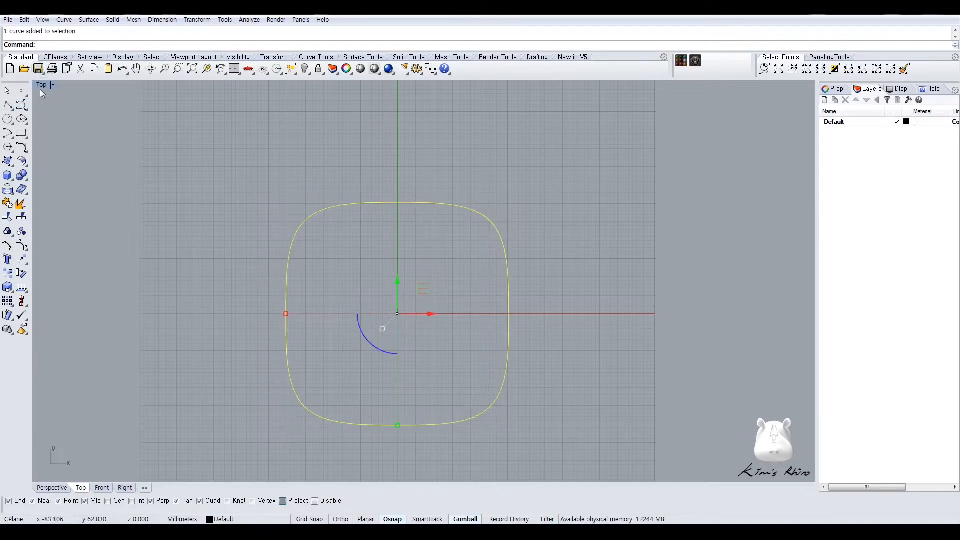
{"action": "double_click", "coordinate": [40, 86]}
{"action": "double_click", "coordinate": [445, 86]}
{"action": "scroll", "coordinate": [469, 227], "scroll_direction": "down", "scroll_amount": 5}
{"action": "middle_click", "coordinate": [478, 253]}
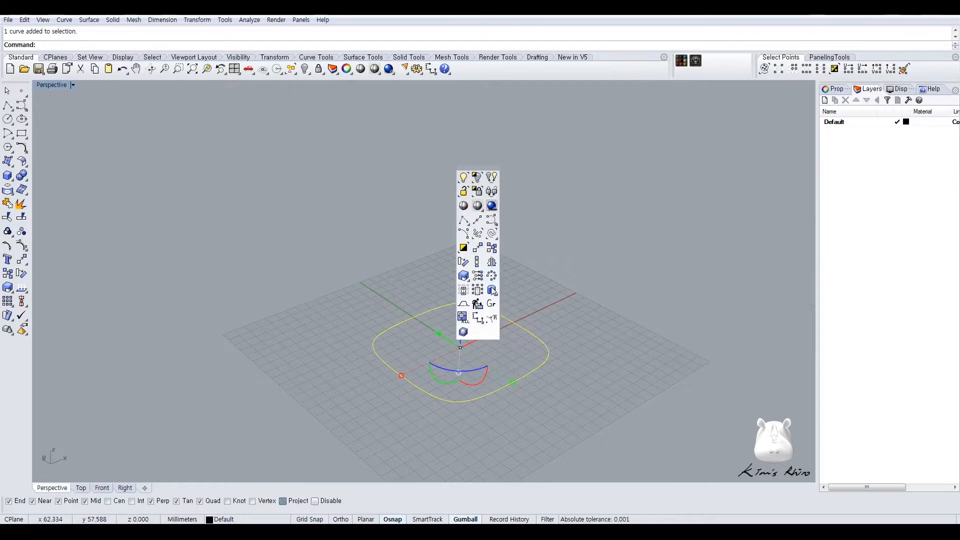
{"action": "left_click", "coordinate": [52, 102]}
{"action": "left_click", "coordinate": [8, 105]}
- Draw an S-shaped degree 3 control-point profile in the Front view, rising from the base curve's point on the positive X axis
{"action": "double_click", "coordinate": [54, 87]}
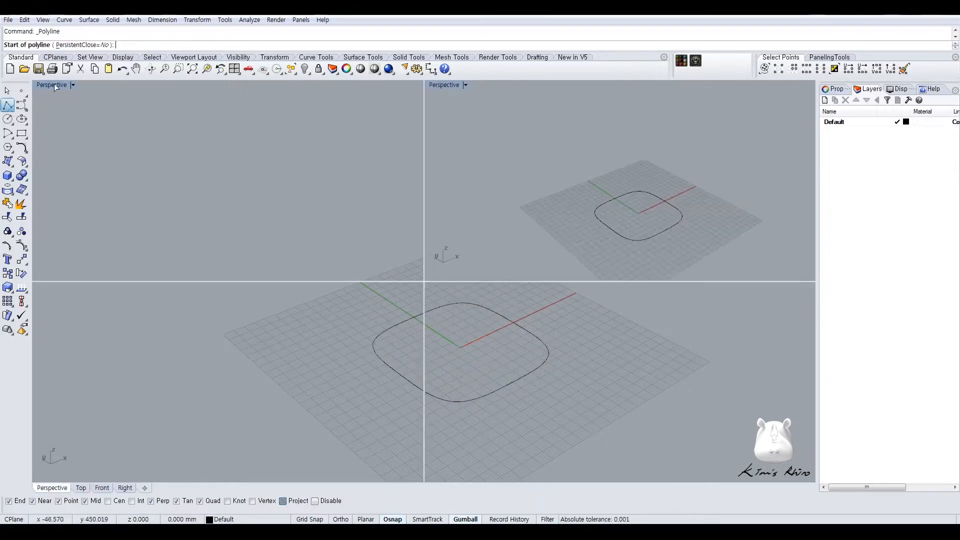
{"action": "left_click", "coordinate": [21, 105]}
{"action": "left_click", "coordinate": [259, 414]}
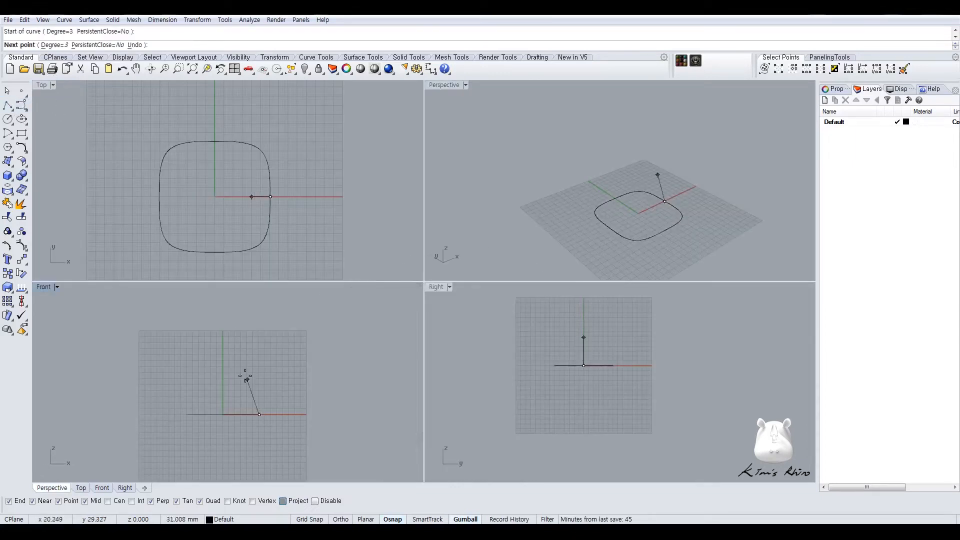
{"action": "left_click", "coordinate": [245, 376]}
{"action": "left_click", "coordinate": [263, 337]}
{"action": "right_click_drag", "start_coordinate": [268, 324], "coordinate": [268, 371]}
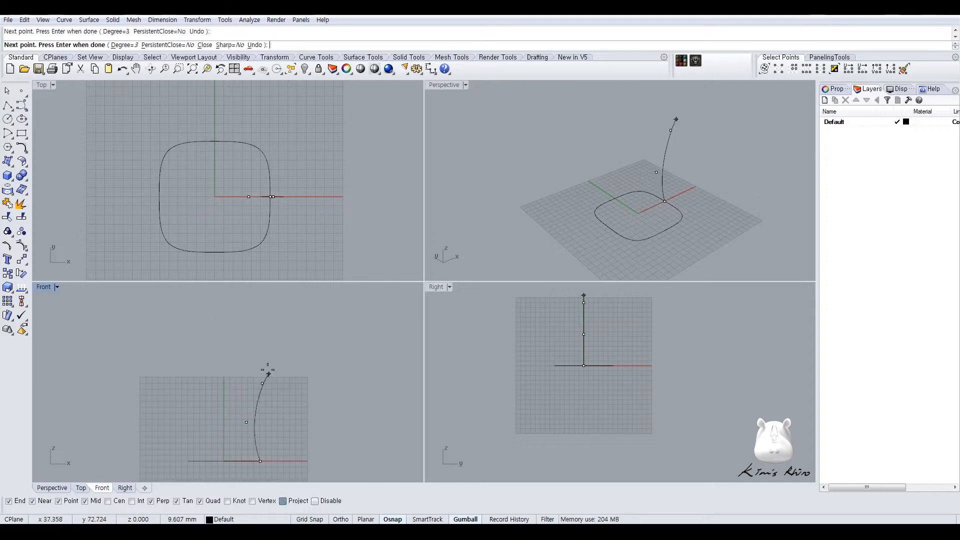
{"action": "left_click", "coordinate": [265, 339]}
{"action": "right_click", "coordinate": [247, 311]}
- Create a RailRevolve surface from the S-shaped profile along the rounded base curve, with a vertical axis starting at the origin
{"action": "scroll", "coordinate": [595, 180], "scroll_direction": "down", "scroll_amount": 6}
{"action": "right_click_drag", "start_coordinate": [648, 145], "coordinate": [624, 171]}
{"action": "scroll", "coordinate": [628, 135], "scroll_direction": "up", "scroll_amount": 5}
{"action": "left_click", "coordinate": [10, 161]}
{"action": "left_click", "coordinate": [36, 194]}
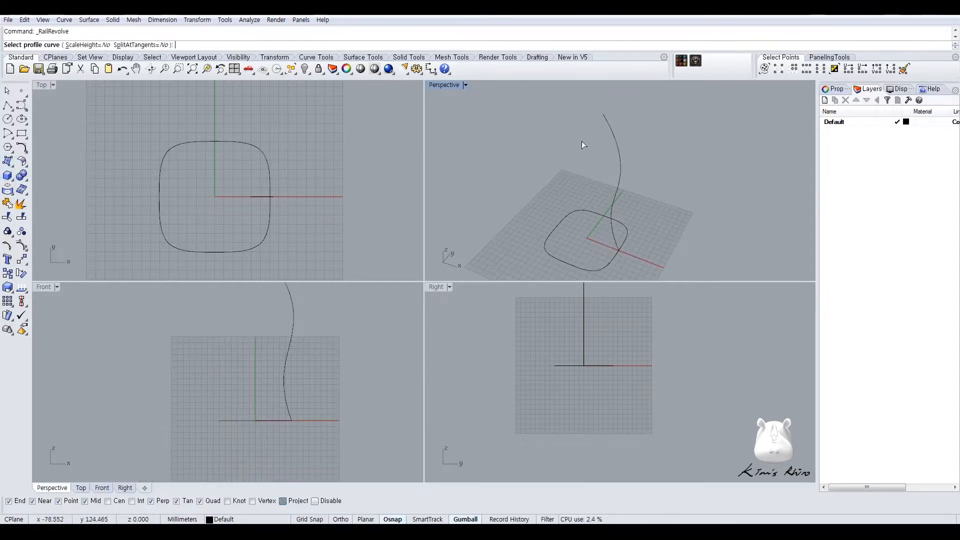
{"action": "left_click", "coordinate": [610, 122]}
{"action": "left_click", "coordinate": [604, 270]}
{"action": "type", "text": "0"}
{"action": "key", "text": "Return"}
{"action": "type", "text": "0"}
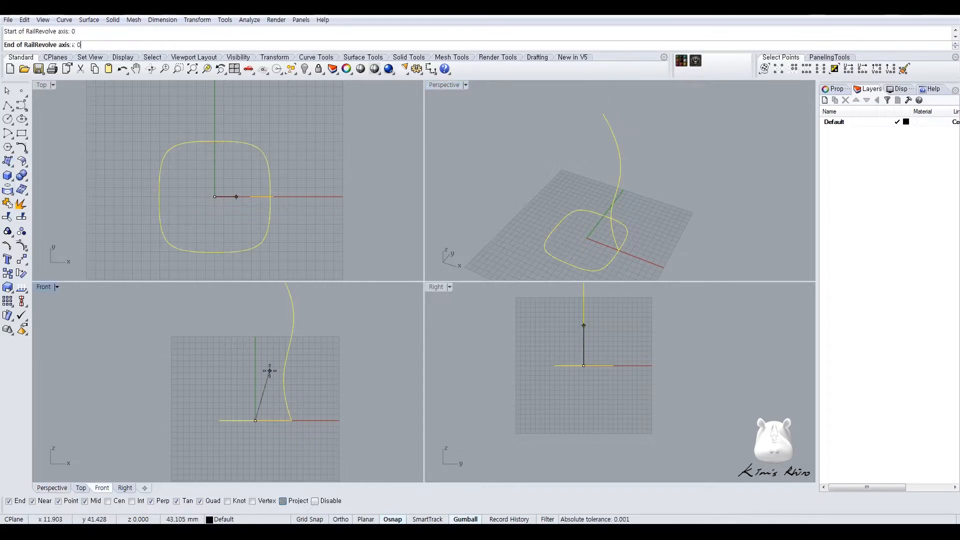
{"action": "left_click", "coordinate": [273, 348], "text": "shift"}
{"action": "left_click", "coordinate": [476, 122]}
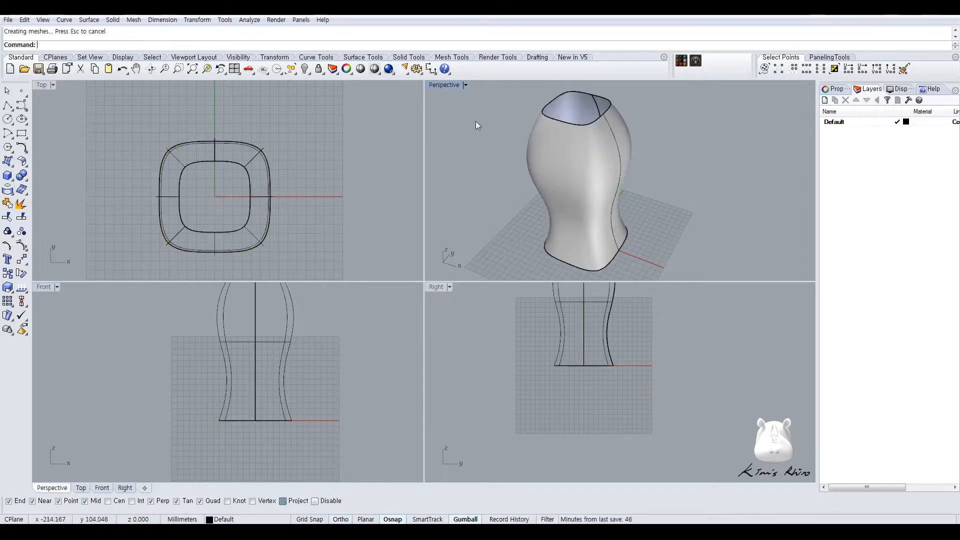
- Show the profile curve's control points and move the one below its upper end inward by about 9 mm
{"action": "double_click", "coordinate": [446, 88]}
{"action": "right_click_drag", "start_coordinate": [462, 250], "coordinate": [440, 220]}
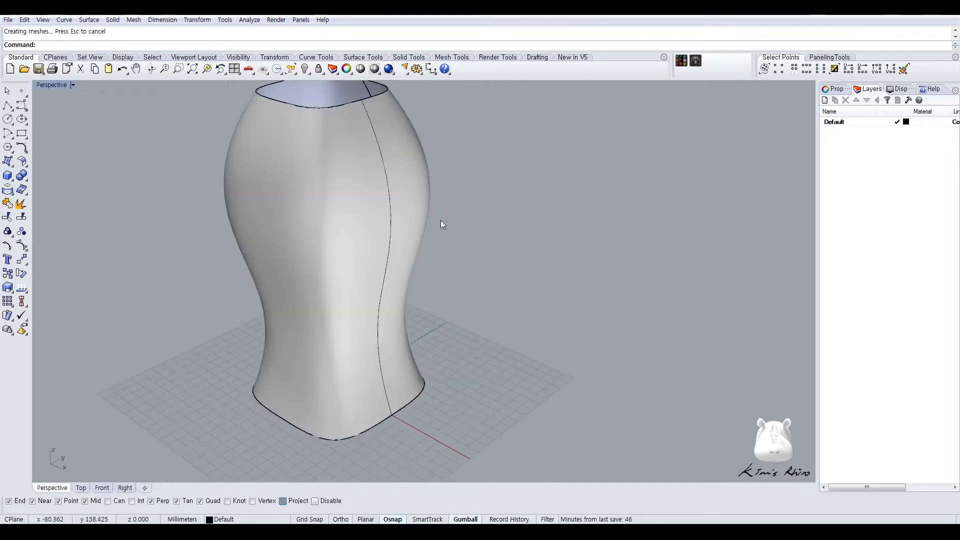
{"action": "scroll", "coordinate": [440, 220], "scroll_direction": "down", "scroll_amount": 5}
{"action": "scroll", "coordinate": [366, 168], "scroll_direction": "up", "scroll_amount": 3}
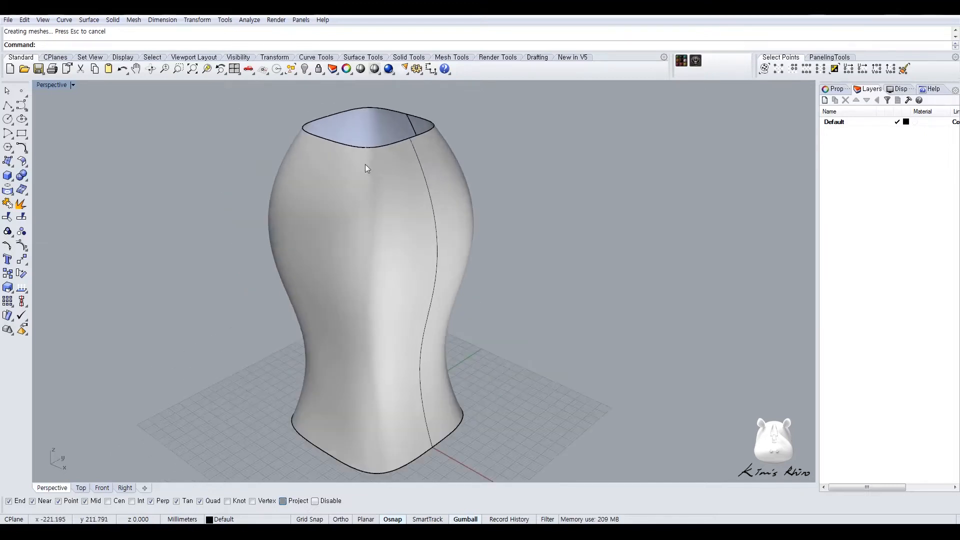
{"action": "left_click", "coordinate": [425, 169]}
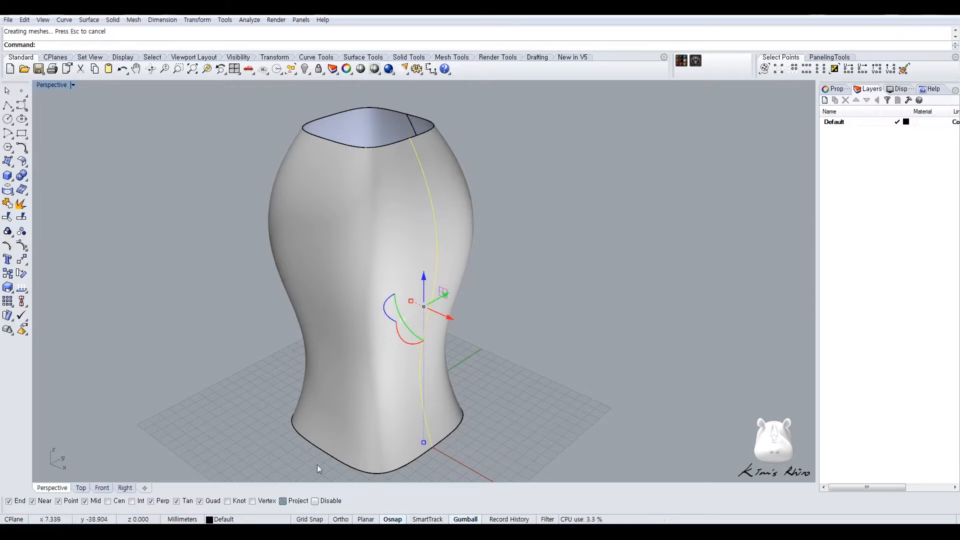
{"action": "left_click", "coordinate": [22, 245]}
{"action": "right_click_drag", "start_coordinate": [410, 250], "coordinate": [469, 228]}
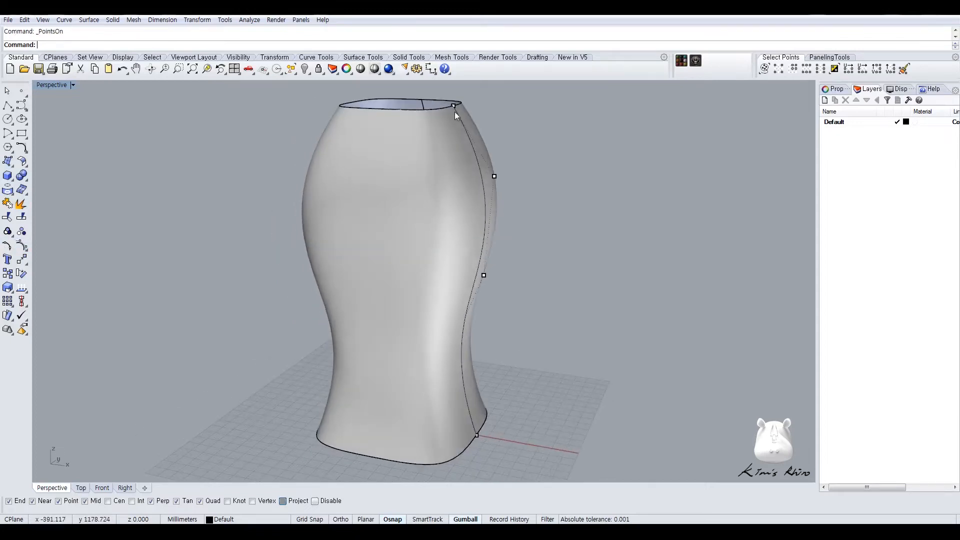
{"action": "left_click", "coordinate": [495, 176]}
{"action": "left_click_drag", "start_coordinate": [523, 183], "coordinate": [478, 179]}
- Switch to wireframe display and move the profile's middle control point inward along X
{"action": "middle_click", "coordinate": [521, 236]}
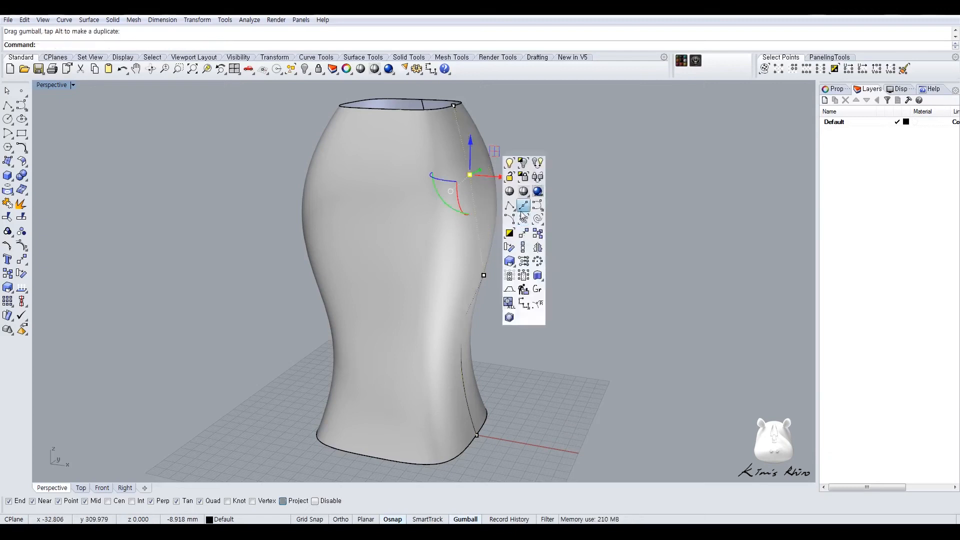
{"action": "left_click", "coordinate": [522, 192]}
{"action": "left_click", "coordinate": [484, 275]}
{"action": "left_click_drag", "start_coordinate": [516, 282], "coordinate": [497, 282]}
- Set the display mode to Shaded, delete the revolved surface and hide the profile's control points
{"action": "left_click", "coordinate": [485, 211]}
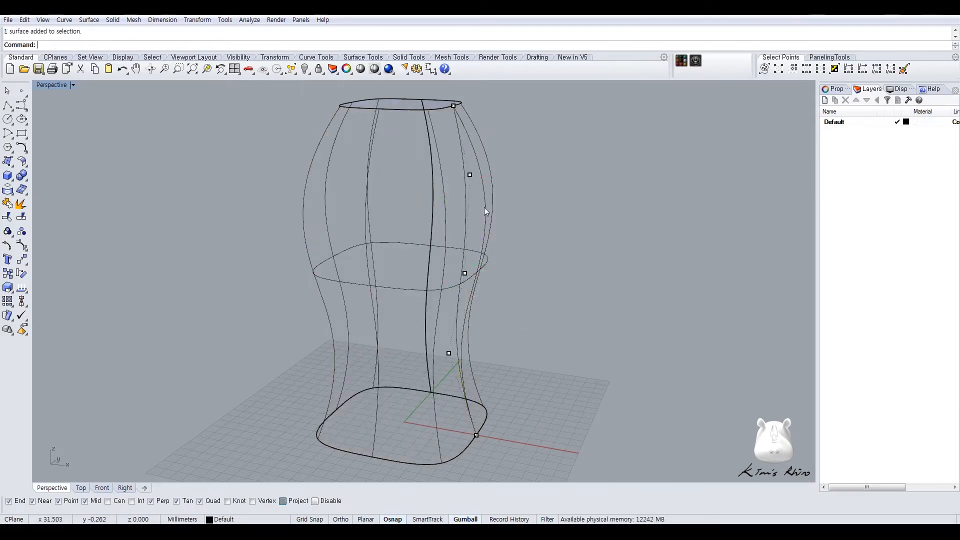
{"action": "mouse_move", "coordinate": [479, 193]}
{"action": "right_mouse_down"}
{"action": "mouse_move", "coordinate": [493, 235]}
{"action": "mouse_move", "coordinate": [476, 209]}
{"action": "right_mouse_up"}
{"action": "middle_click", "coordinate": [493, 236]}
{"action": "left_click", "coordinate": [492, 187]}
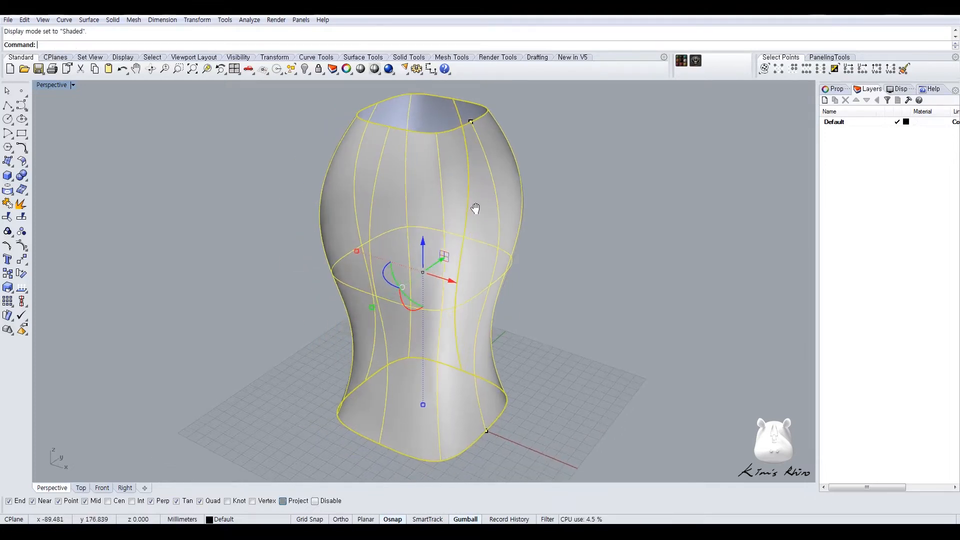
{"action": "key", "text": "Delete"}
{"action": "key", "text": "Escape"}
- Create a RailRevolve surface from the flattened profile along the base curve about the vertical axis
{"action": "right_click_drag", "start_coordinate": [335, 286], "coordinate": [435, 257]}
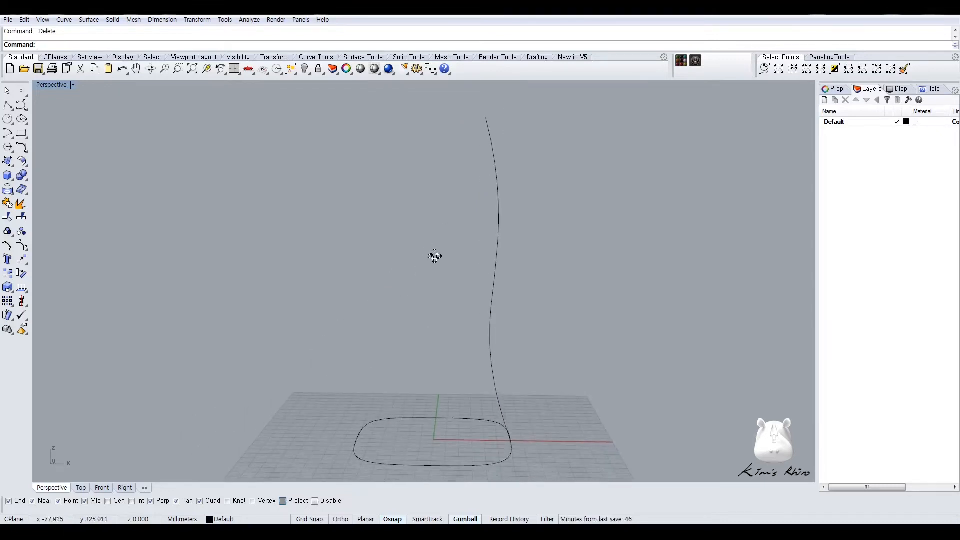
{"action": "left_click", "coordinate": [6, 160]}
{"action": "left_click", "coordinate": [49, 209]}
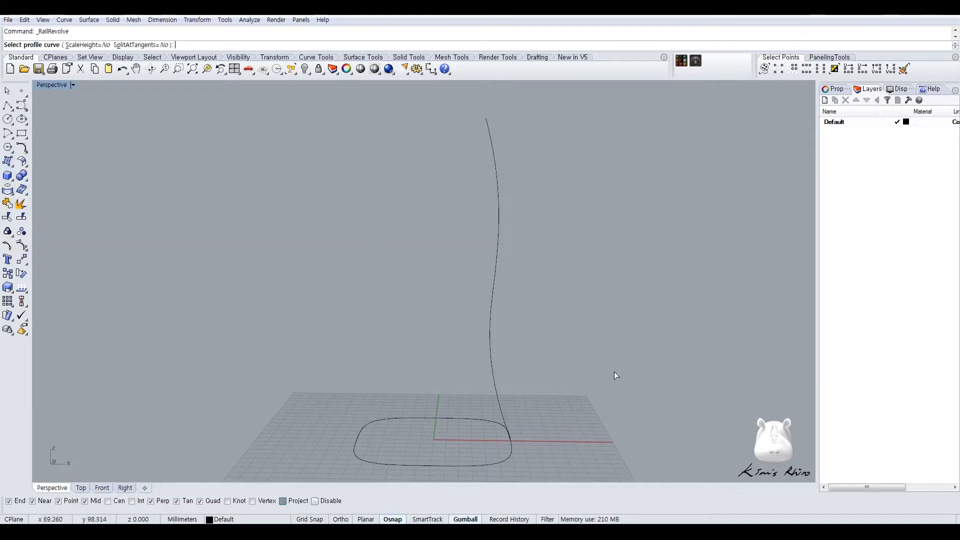
{"action": "left_click", "coordinate": [497, 411]}
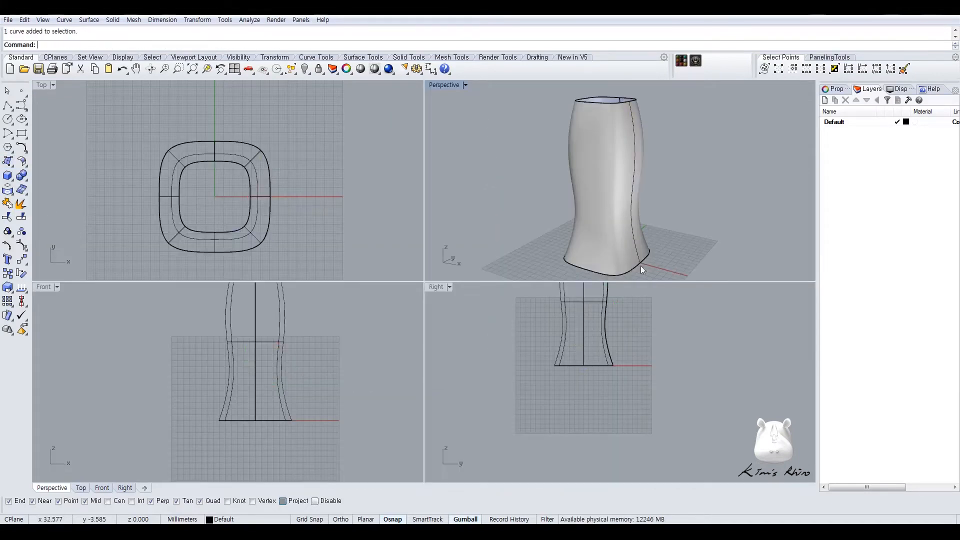
- Delete the surface built from the flattened profile, keeping the profile and base curves
{"action": "left_click", "coordinate": [638, 264]}
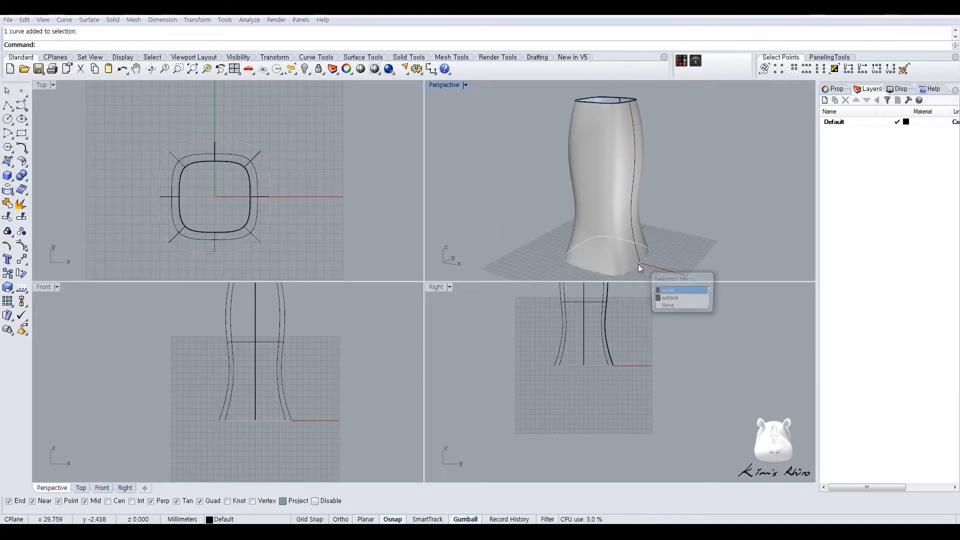
{"action": "left_click", "coordinate": [668, 291]}
{"action": "key", "text": "Delete"}
- Show the control points of both curves and select all base curve points together with the profile's lowest point
{"action": "left_click", "coordinate": [638, 264]}
{"action": "left_click", "coordinate": [634, 170], "text": "shift"}
{"action": "key", "text": "F10"}
{"action": "right_click_drag", "start_coordinate": [630, 235], "coordinate": [535, 199]}
{"action": "left_click_drag", "start_coordinate": [535, 199], "coordinate": [673, 253]}
- Scale the selected base points inward in two dimensions about the origin with Scale2D
{"action": "middle_click", "coordinate": [235, 108]}
{"action": "left_click", "coordinate": [247, 214]}
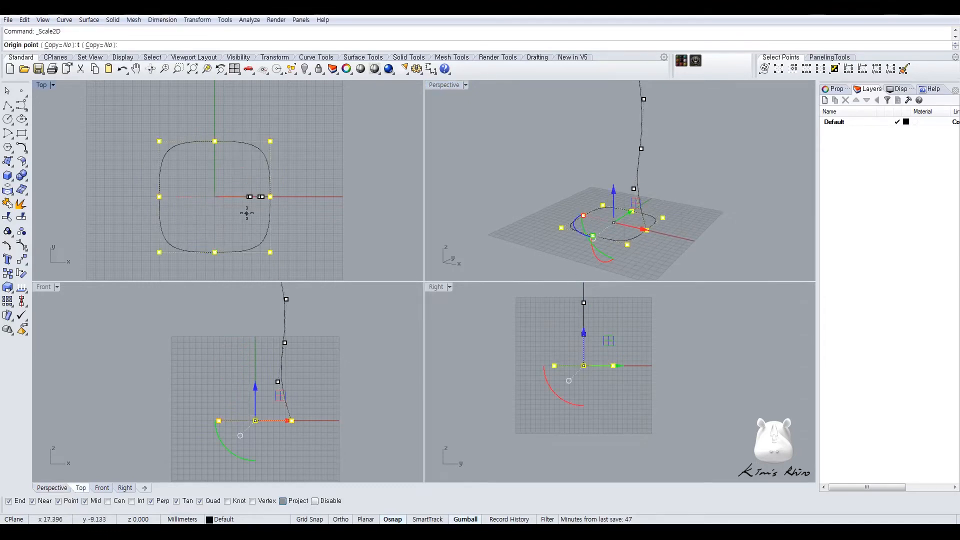
{"action": "left_click", "coordinate": [215, 197]}
{"action": "left_click", "coordinate": [381, 208]}
{"action": "left_click", "coordinate": [350, 205]}
{"action": "left_click", "coordinate": [586, 150]}
- Create a RailRevolve surface from the profile along the smaller base curve, with a vertical axis from the origin
{"action": "right_click_drag", "start_coordinate": [585, 126], "coordinate": [578, 155], "text": "shift"}
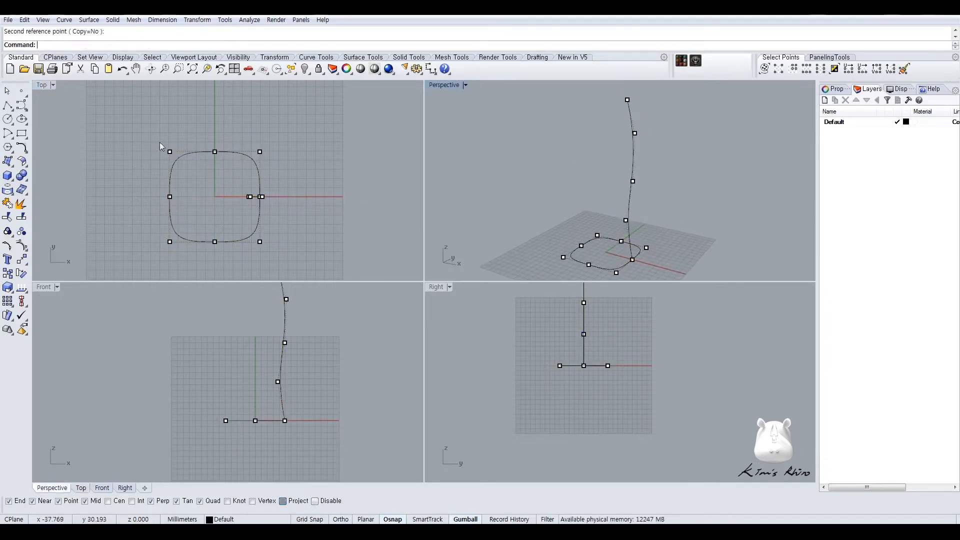
{"action": "left_click", "coordinate": [8, 161]}
{"action": "left_click", "coordinate": [51, 208]}
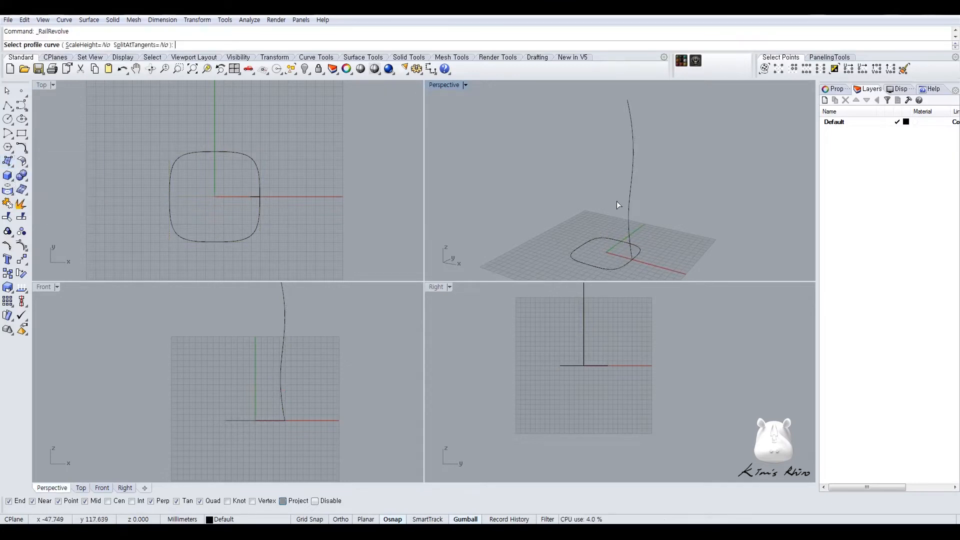
{"action": "left_click", "coordinate": [635, 220]}
{"action": "left_click", "coordinate": [628, 263]}
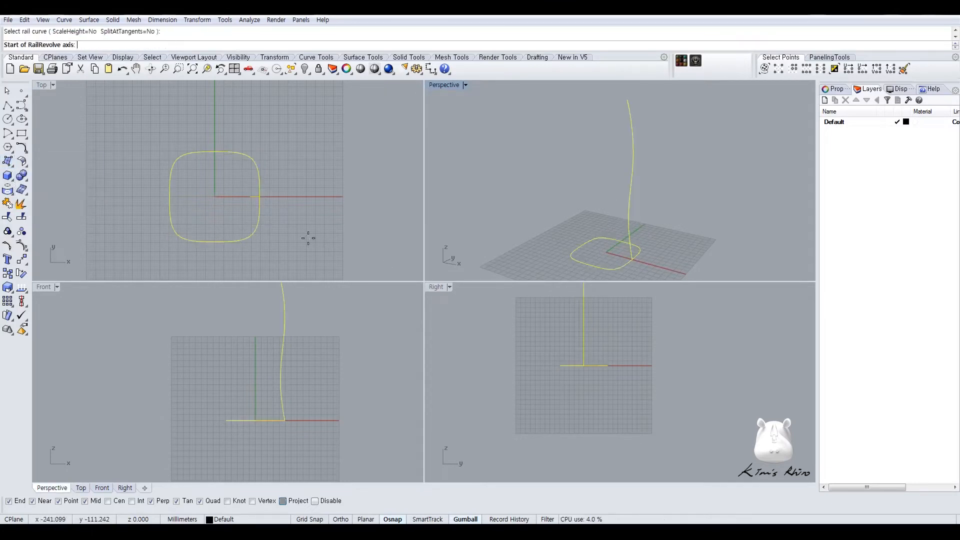
{"action": "type", "text": "0"}
{"action": "key", "text": "Return"}
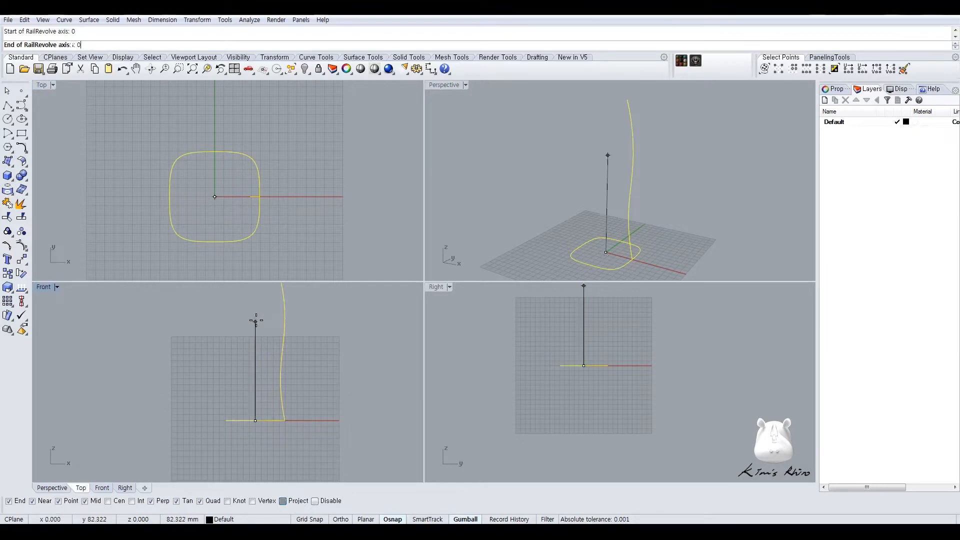
{"action": "left_click", "coordinate": [256, 320], "text": "shift"}
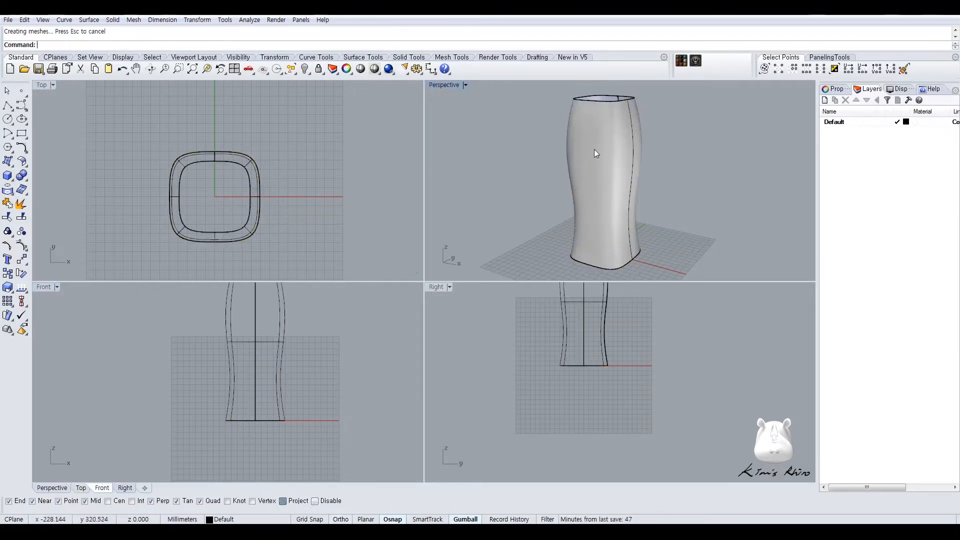
- Inspect the slimmer vase surface in the Perspective view and delete it, leaving only the two curves
{"action": "right_click_drag", "start_coordinate": [595, 152], "coordinate": [581, 161]}
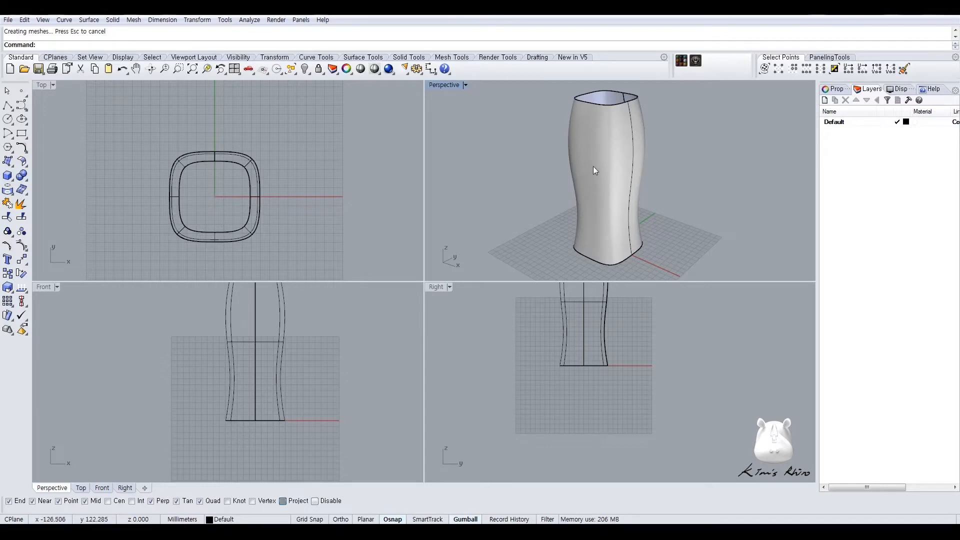
{"action": "double_click", "coordinate": [443, 85]}
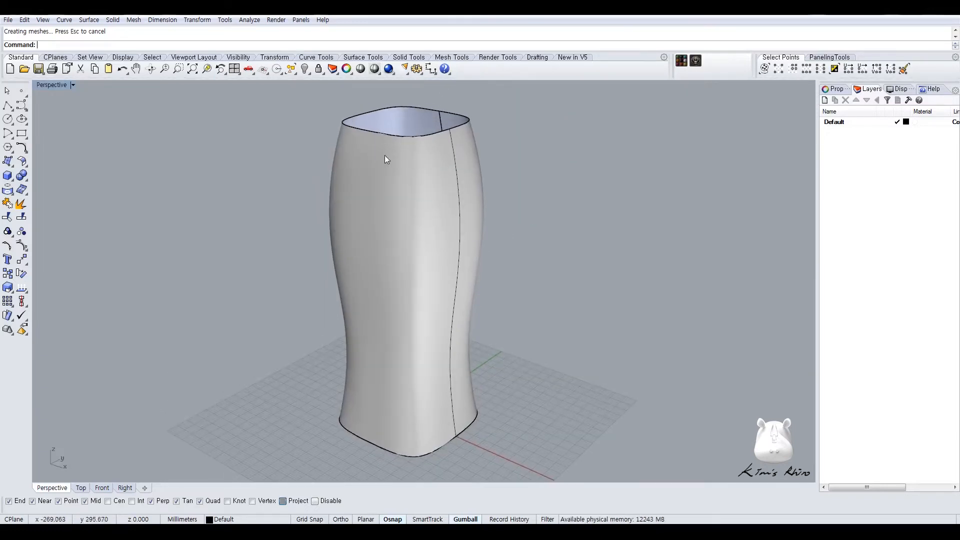
{"action": "right_click_drag", "start_coordinate": [388, 157], "coordinate": [437, 167]}
{"action": "scroll", "coordinate": [437, 167], "scroll_direction": "up", "scroll_amount": 2}
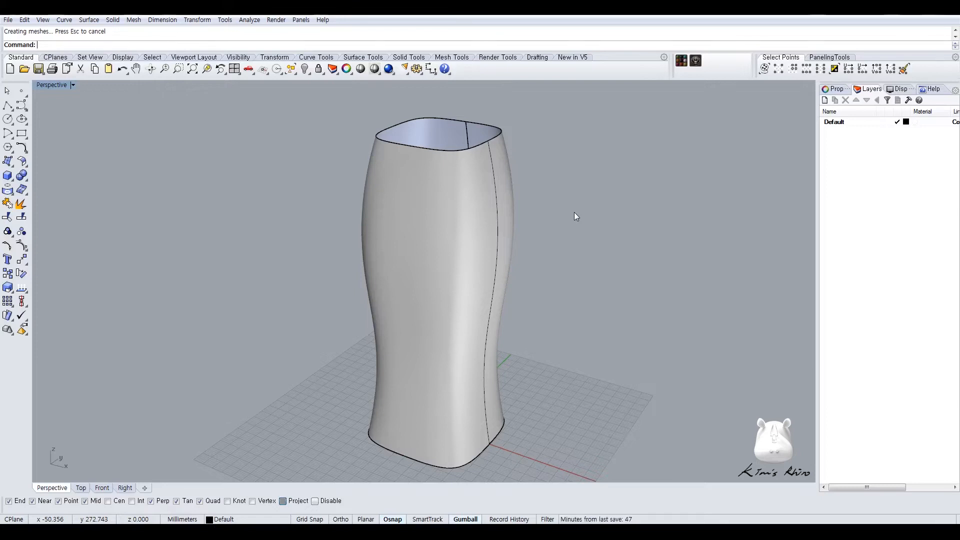
{"action": "left_click", "coordinate": [469, 155]}
{"action": "key", "text": "Delete"}
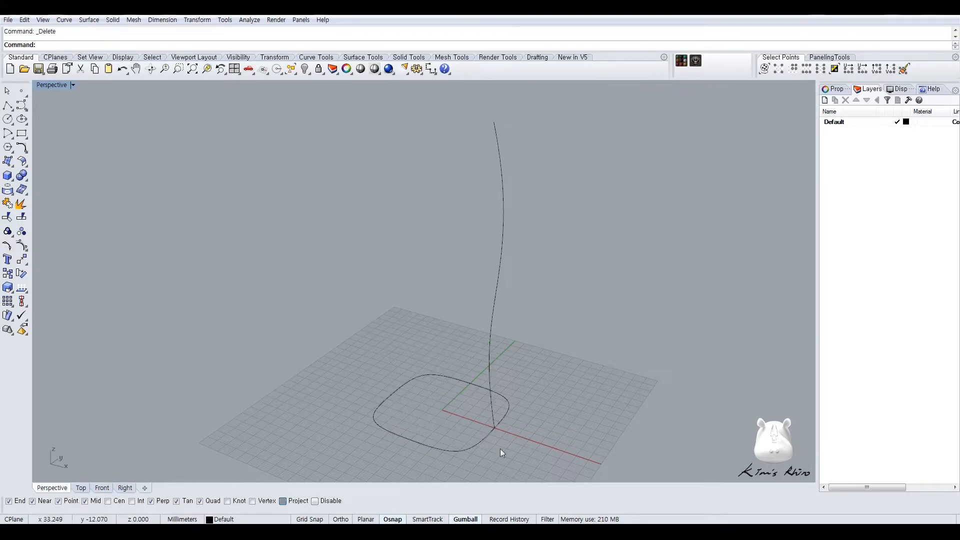
- Return to the four-viewport layout and turn on history recording
{"action": "left_click", "coordinate": [493, 422]}
{"action": "left_click", "coordinate": [490, 433]}
{"action": "left_click", "coordinate": [544, 432]}
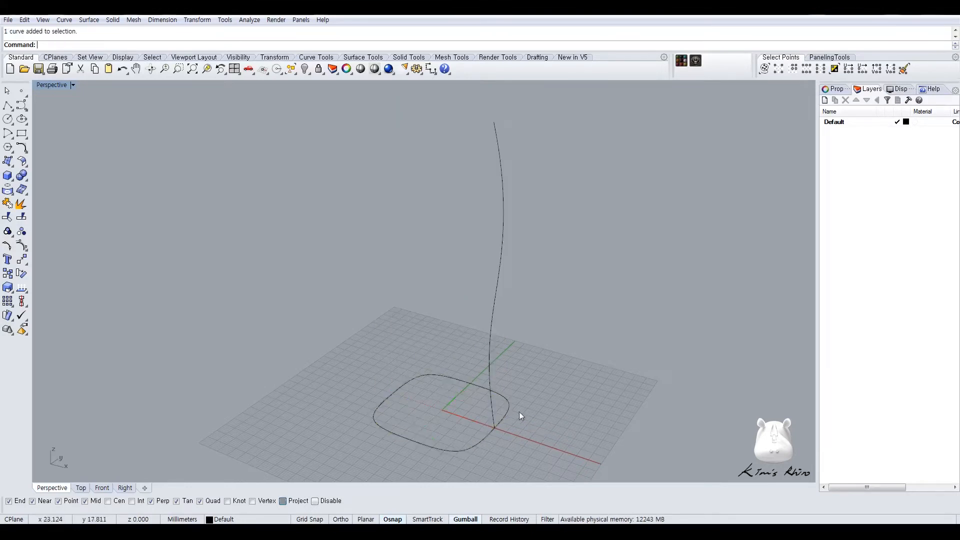
{"action": "double_click", "coordinate": [39, 86]}
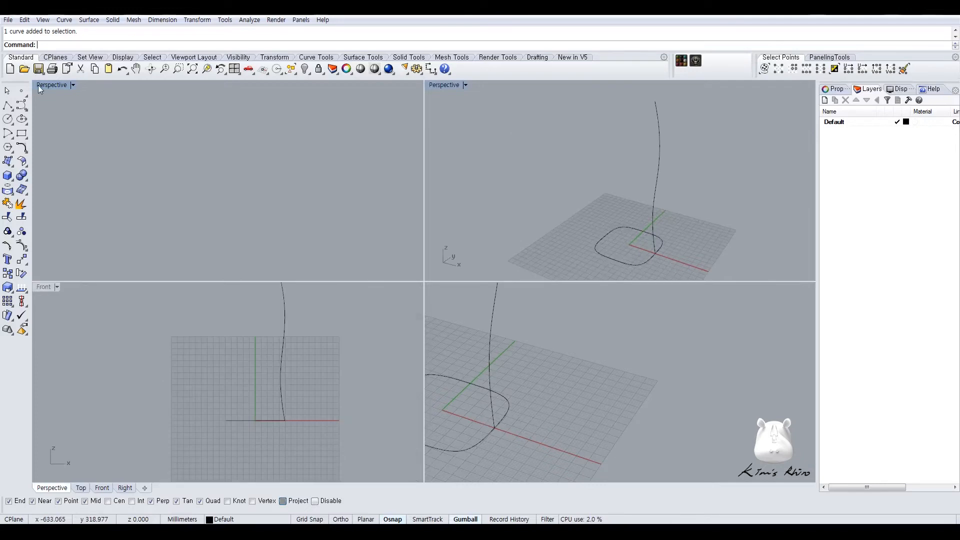
{"action": "left_click", "coordinate": [8, 163]}
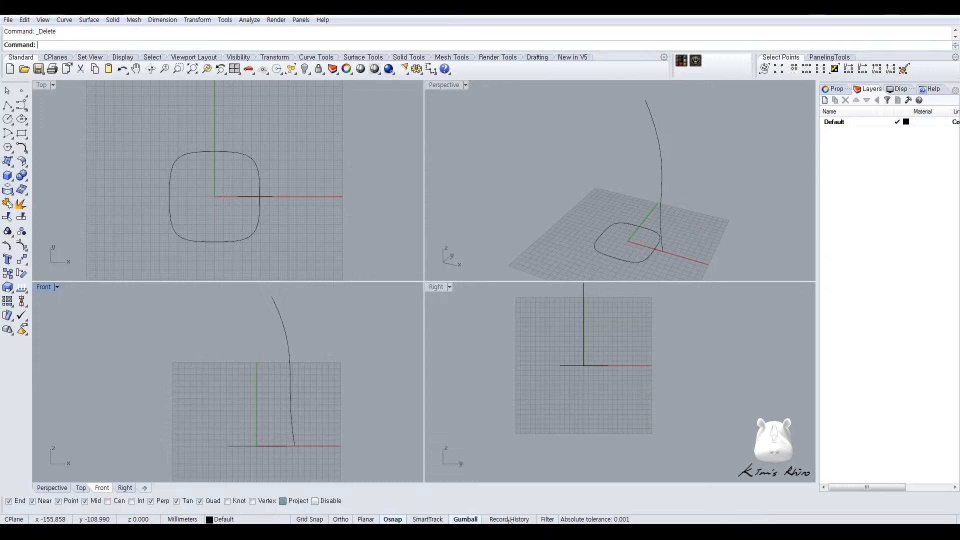
{"action": "left_click", "coordinate": [12, 158]}
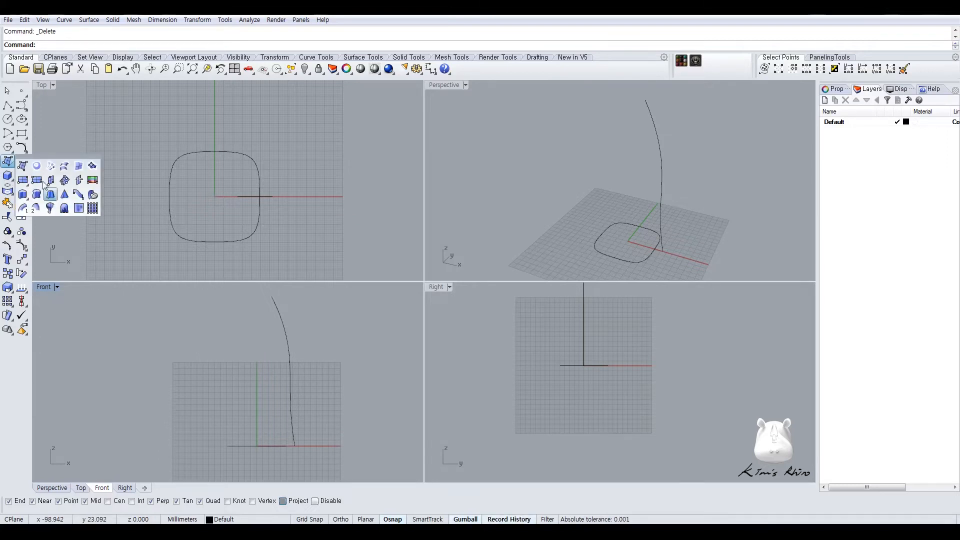
{"action": "left_click", "coordinate": [55, 210]}
{"action": "left_click", "coordinate": [661, 230]}
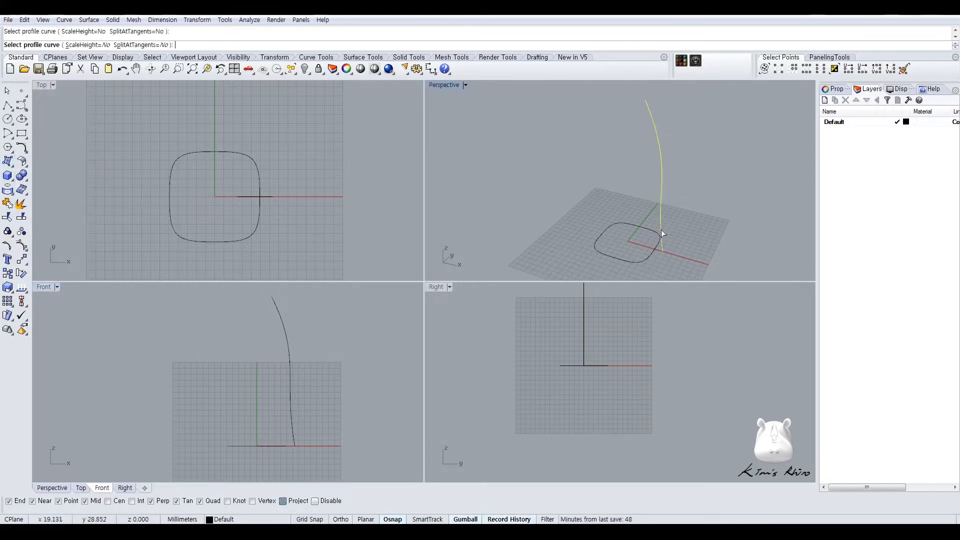
{"action": "left_click", "coordinate": [655, 250]}
{"action": "key", "text": "Escape"}
{"action": "type", "text": "0"}
{"action": "key", "text": "Return"}
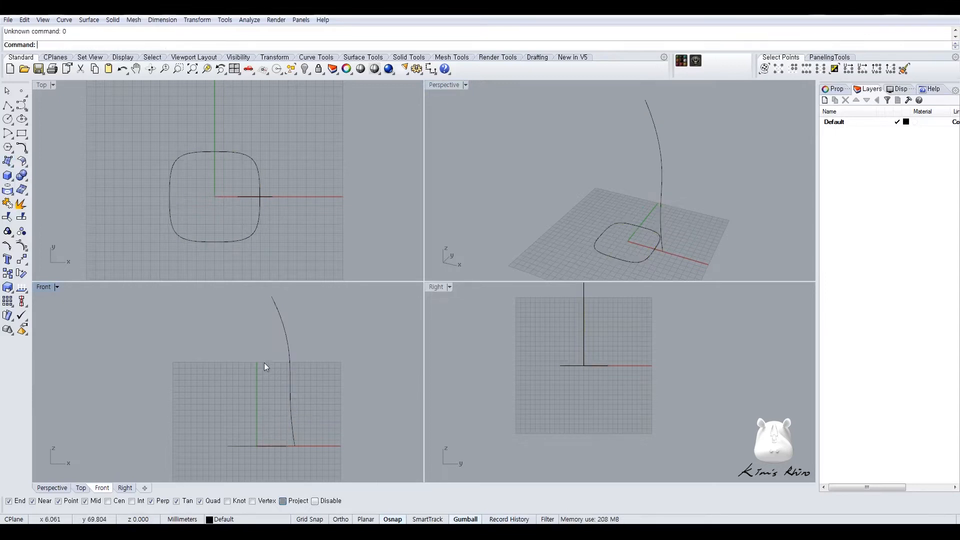
- Create a RailRevolve surface from the profile along the rounded-square base curve, with a vertical axis from the origin, 0
{"action": "left_click", "coordinate": [7, 148]}
{"action": "right_click", "coordinate": [50, 207]}
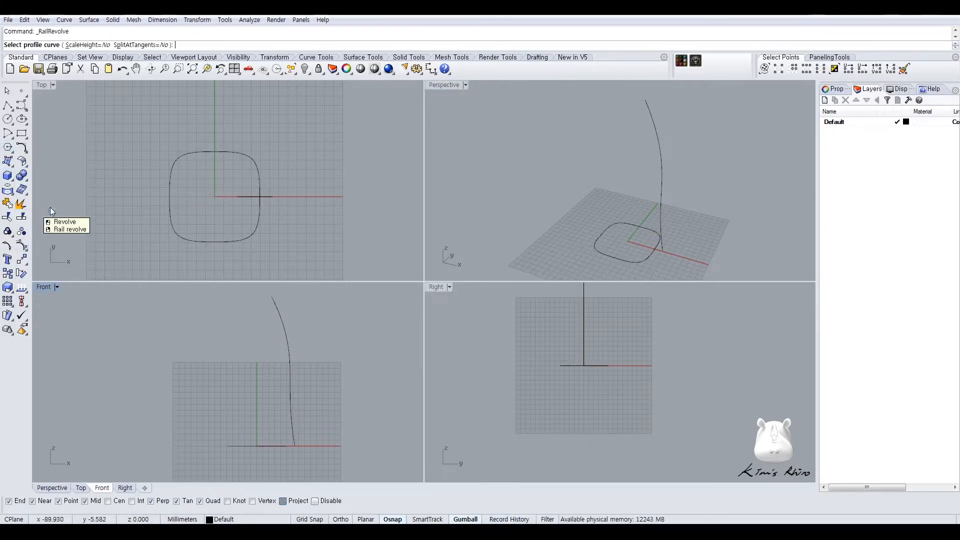
{"action": "left_click", "coordinate": [292, 404]}
{"action": "left_click", "coordinate": [284, 446]}
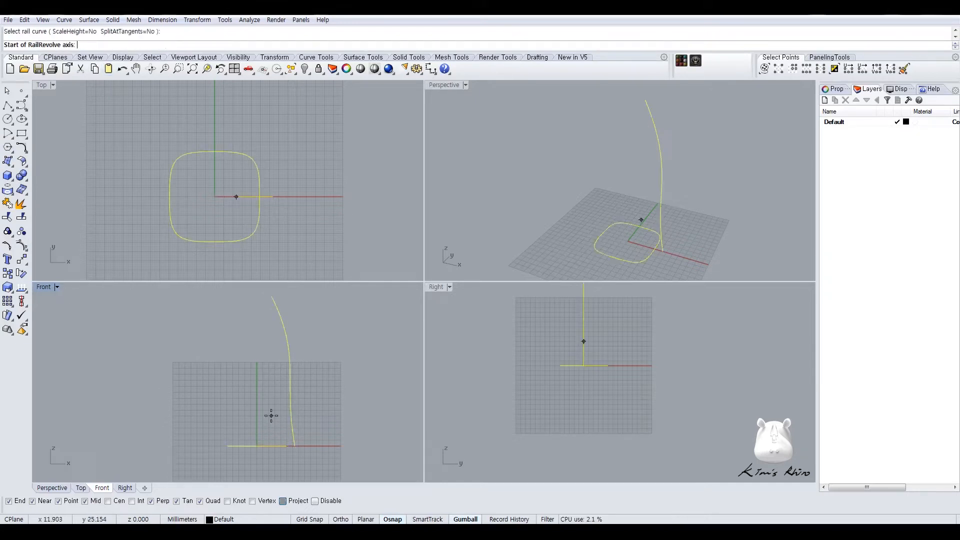
{"action": "key", "text": "Return"}
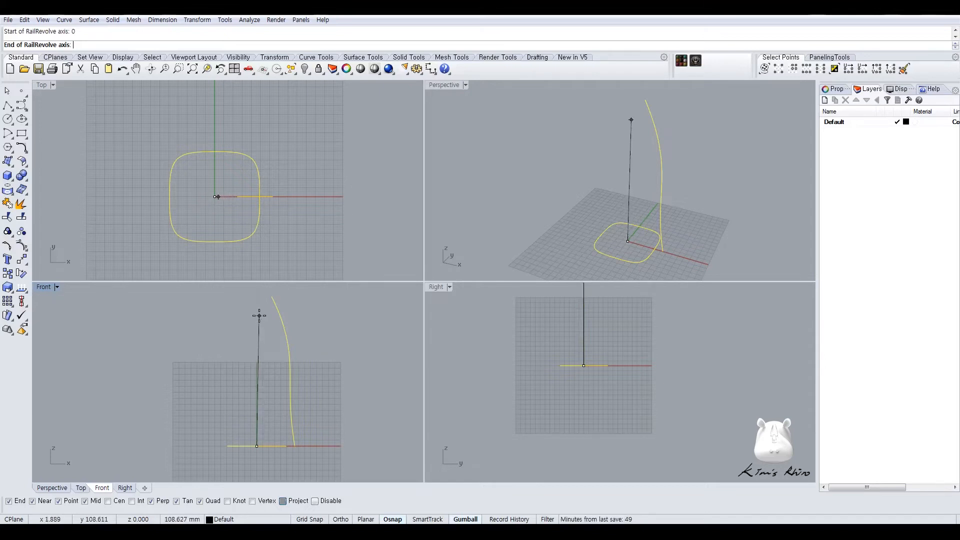
{"action": "left_click", "coordinate": [507, 519]}
{"action": "key", "text": "F8"}
{"action": "left_click", "coordinate": [247, 338]}
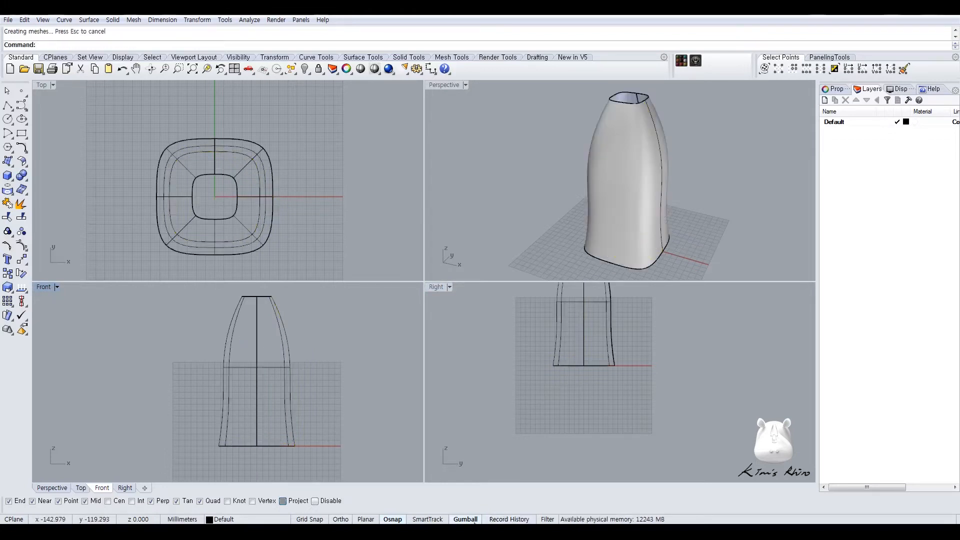
- Show the profile curve's control points and move its middle point horizontally outward about 7.5 mm in the Front view
{"action": "left_click", "coordinate": [289, 392]}
{"action": "right_click", "coordinate": [289, 392]}
{"action": "key", "text": "F10"}
{"action": "left_click", "coordinate": [295, 369]}
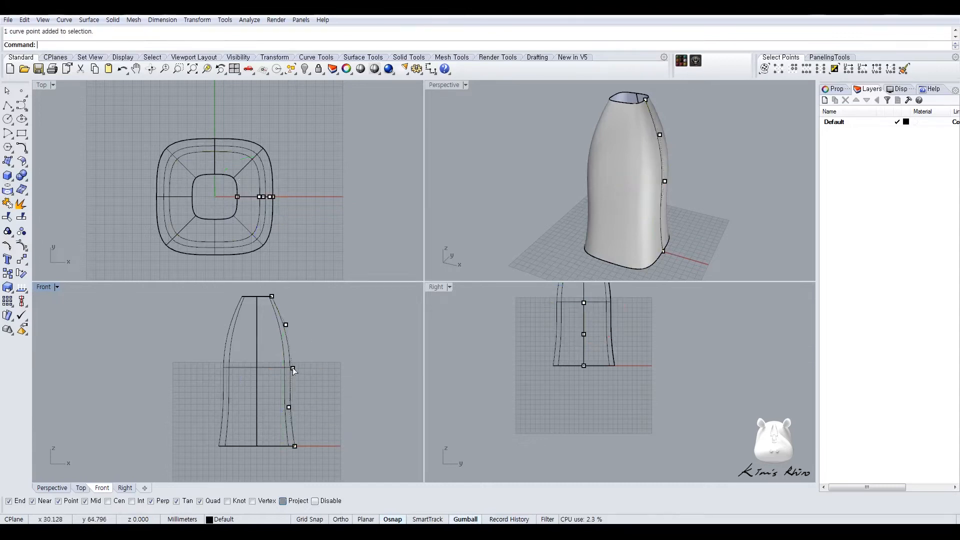
{"action": "left_click_drag", "start_coordinate": [334, 369], "coordinate": [339, 371]}
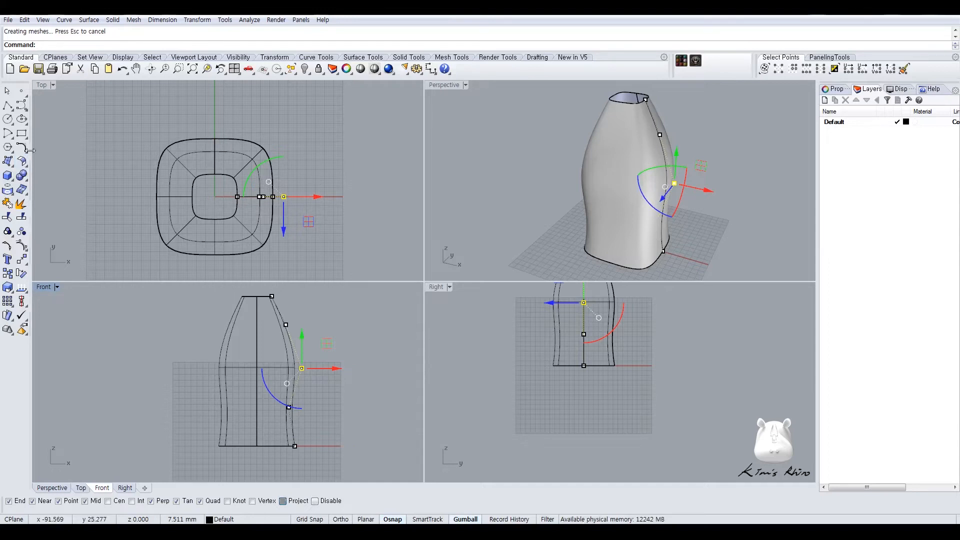
- Select the eight surface control points in the ring below the rim and scale them inward with Scale2D about the origin, 0
{"action": "left_click", "coordinate": [326, 229]}
{"action": "scroll", "coordinate": [276, 333], "scroll_direction": "up", "scroll_amount": 4}
{"action": "left_click_drag", "start_coordinate": [266, 314], "coordinate": [366, 360]}
{"action": "scroll", "coordinate": [319, 336], "scroll_direction": "down", "scroll_amount": 3}
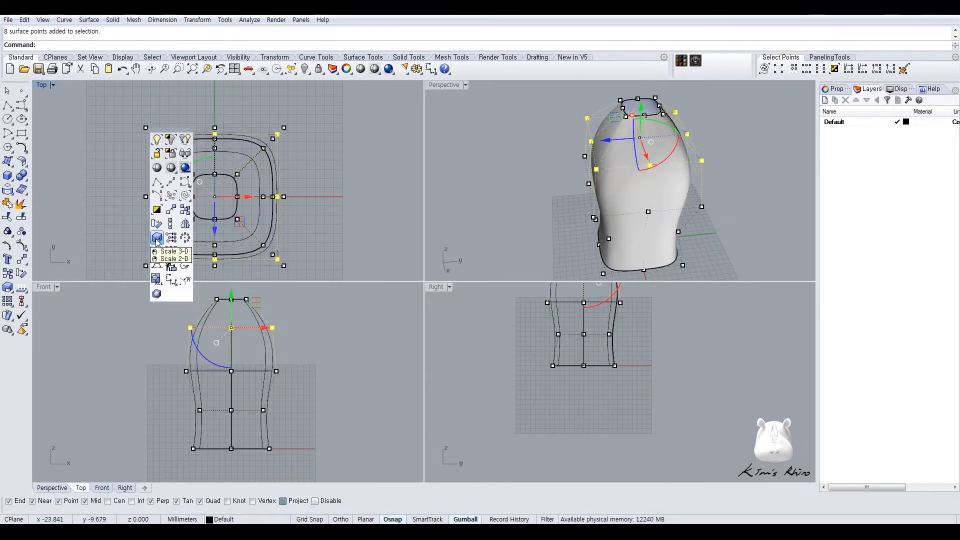
{"action": "left_click", "coordinate": [157, 239]}
{"action": "type", "text": "0"}
{"action": "key", "text": "Return"}
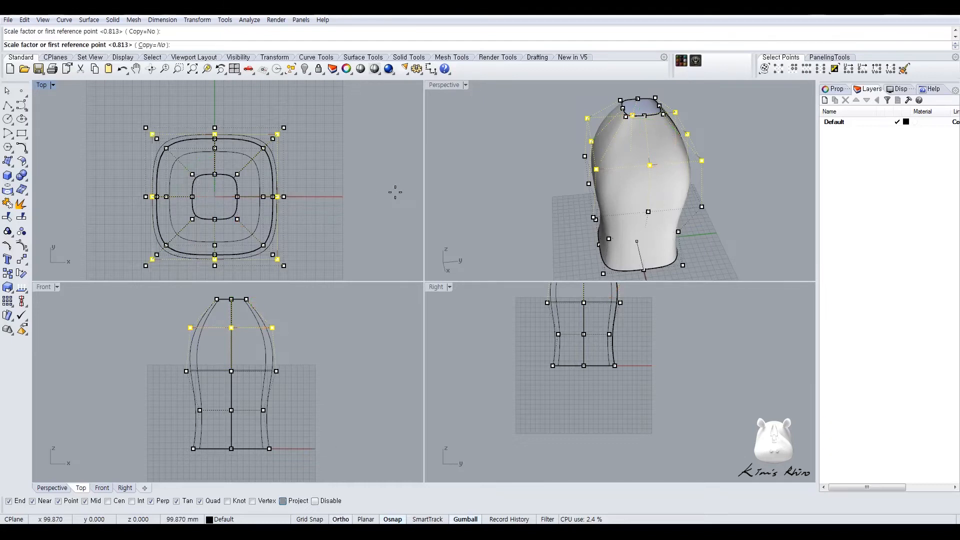
{"action": "left_click", "coordinate": [398, 196], "text": "shift"}
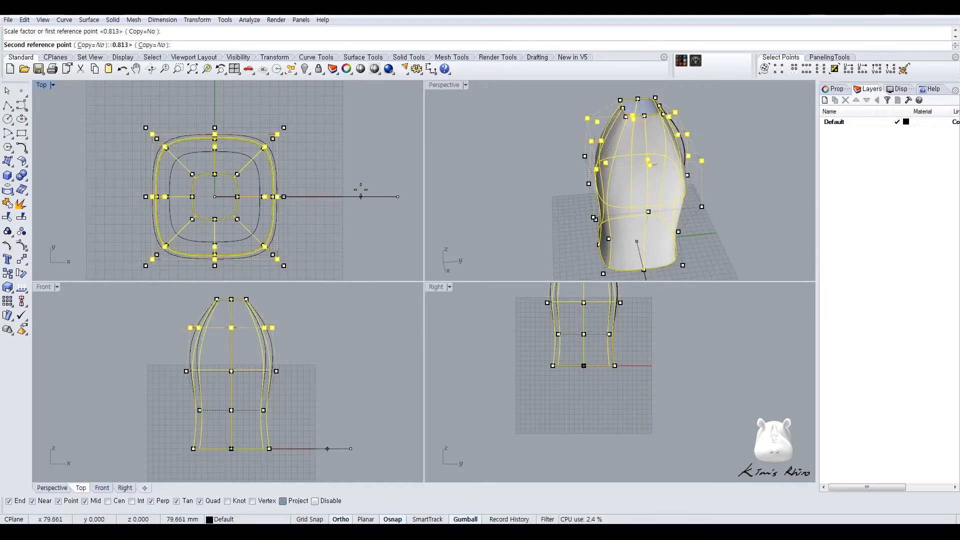
{"action": "left_click", "coordinate": [363, 194], "text": "shift"}
{"action": "right_click_drag", "start_coordinate": [549, 179], "coordinate": [634, 145]}
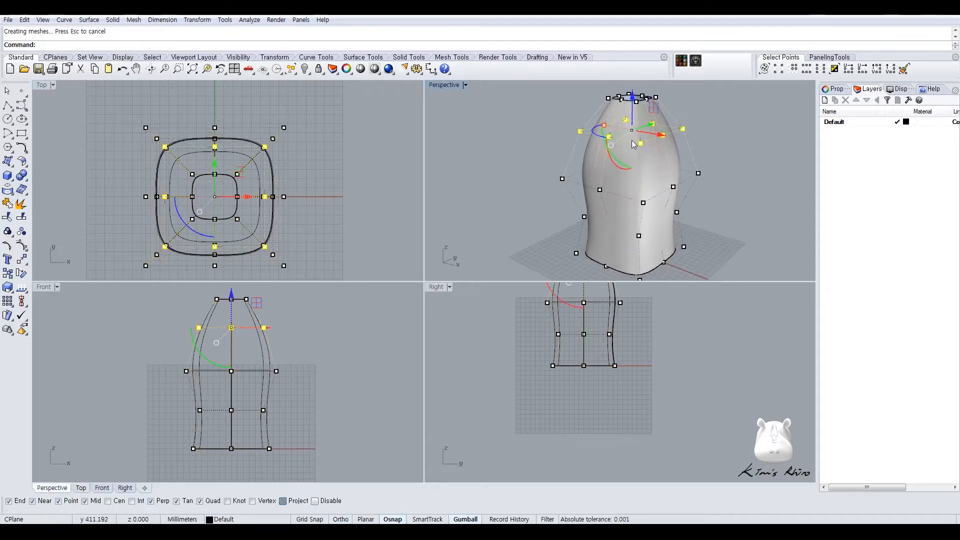
- Select the middle ring of surface control points and scale it slightly inward with Scale2D about the origin, 0
{"action": "left_click_drag", "start_coordinate": [151, 358], "coordinate": [326, 389]}
{"action": "key", "text": "Return"}
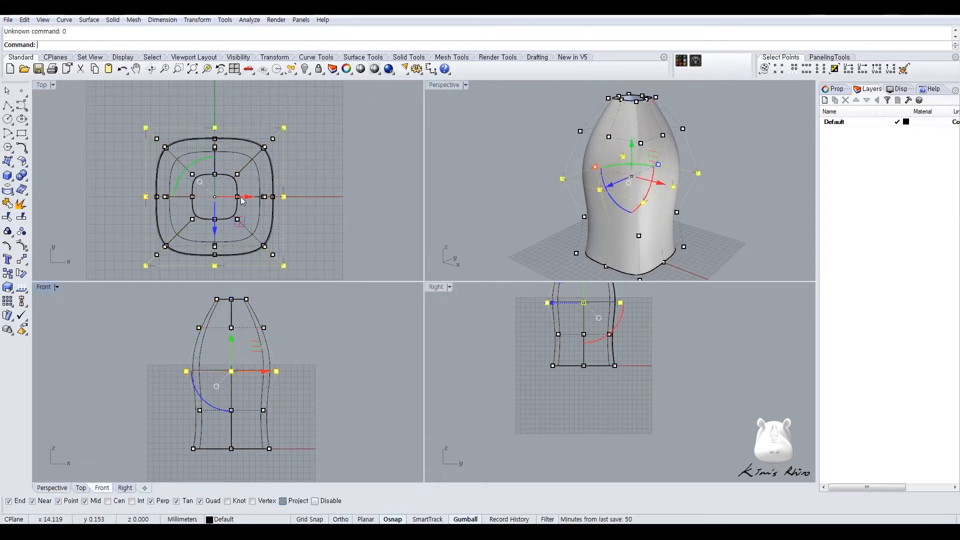
{"action": "type", "text": "0"}
{"action": "key", "text": "Return"}
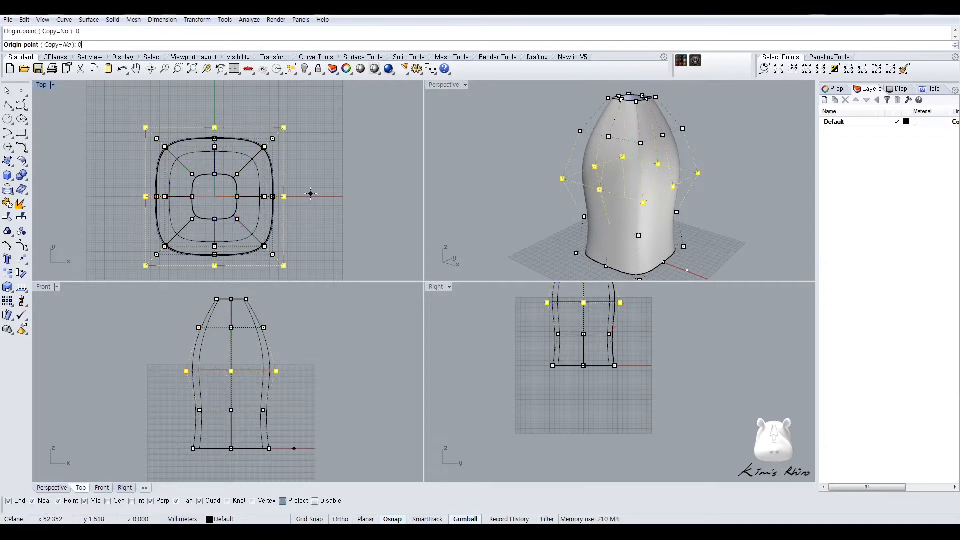
{"action": "left_click", "coordinate": [384, 197]}
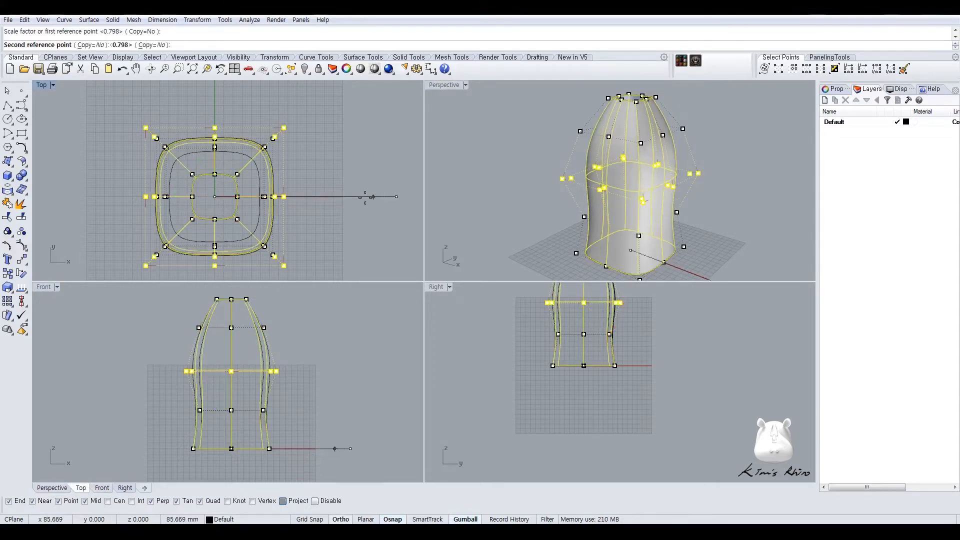
{"action": "left_click", "coordinate": [386, 195]}
{"action": "left_click", "coordinate": [281, 385]}
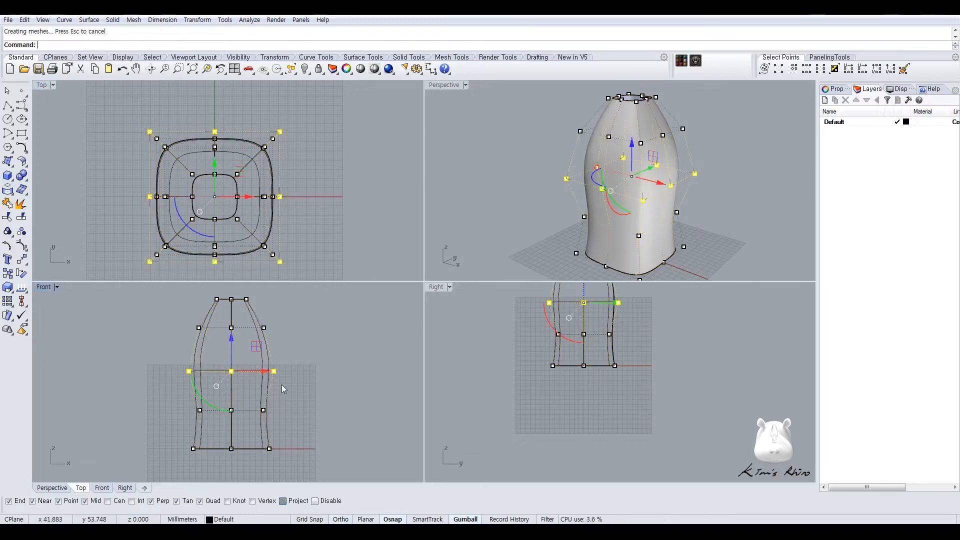
- Try moving the three middle-ring surface points on one side outward in the Right view, and undo the move
{"action": "right_click_drag", "start_coordinate": [603, 336], "coordinate": [605, 386]}
{"action": "scroll", "coordinate": [605, 387], "scroll_direction": "up", "scroll_amount": 2}
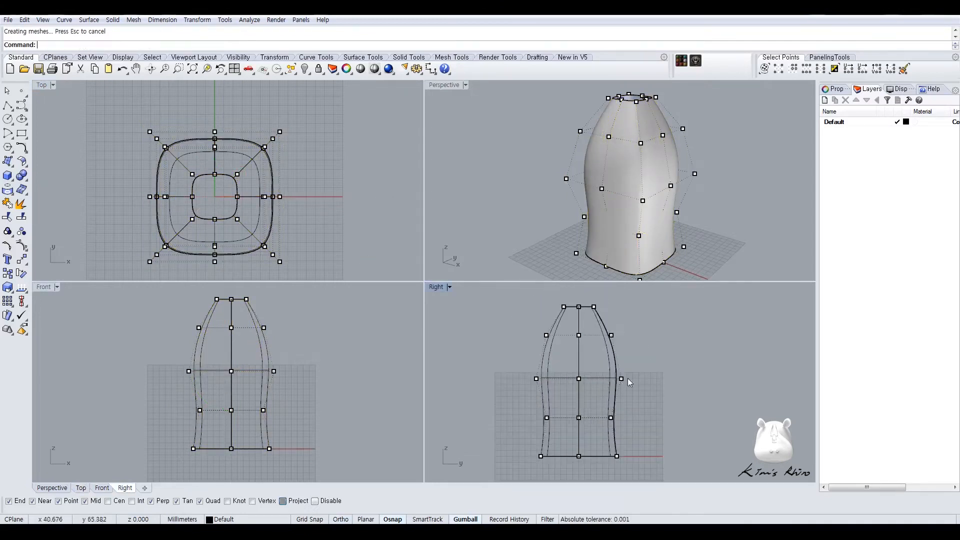
{"action": "left_click", "coordinate": [625, 378]}
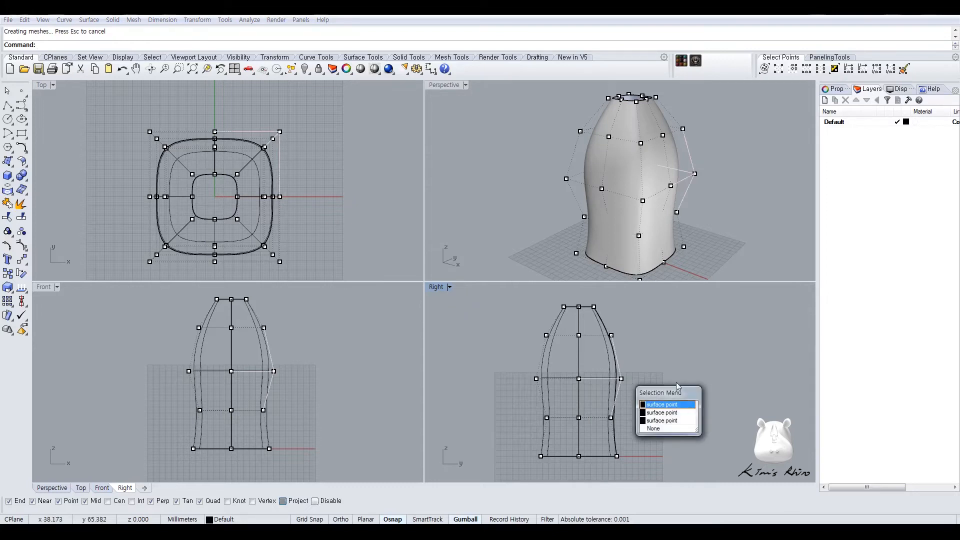
{"action": "left_click", "coordinate": [663, 404]}
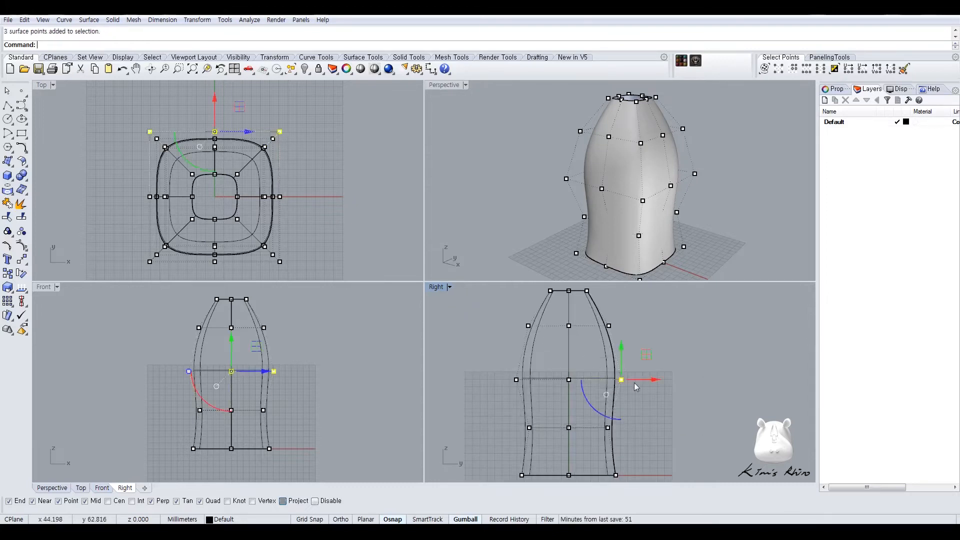
{"action": "mouse_move", "coordinate": [659, 381]}
{"action": "left_mouse_down"}
{"action": "mouse_move", "coordinate": [687, 379]}
{"action": "mouse_move", "coordinate": [674, 385]}
{"action": "left_mouse_up"}
{"action": "key", "text": "ctrl+z"}
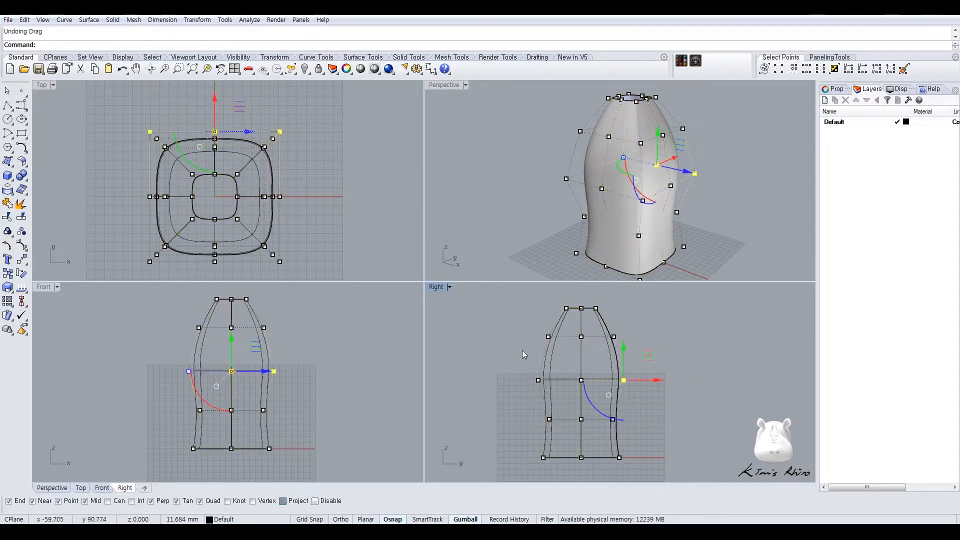
- Hide the surface control points and inspect the vase from several angles in the maximized Perspective view
{"action": "left_click", "coordinate": [325, 323]}
{"action": "key", "text": "Escape"}
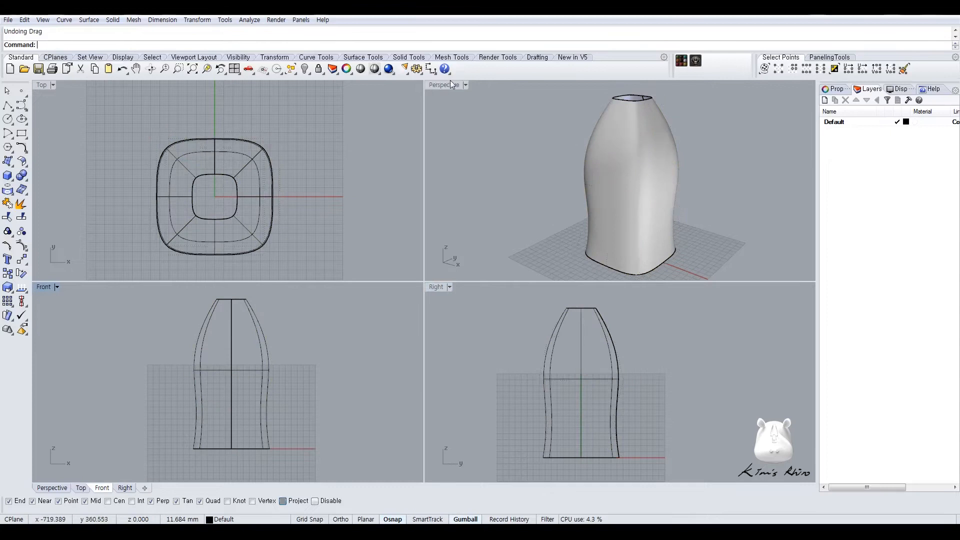
{"action": "double_click", "coordinate": [446, 84]}
{"action": "right_click_drag", "start_coordinate": [579, 221], "coordinate": [488, 232]}
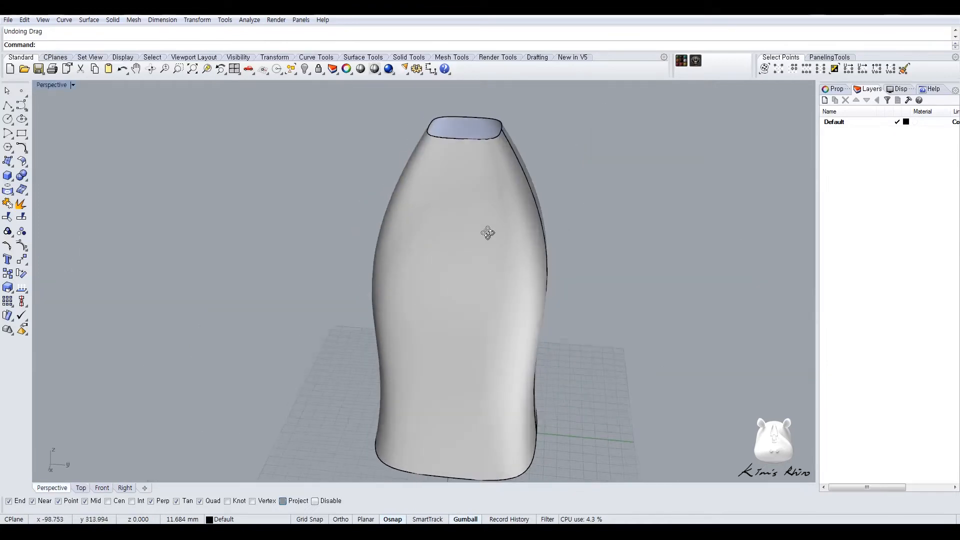
{"action": "left_click", "coordinate": [520, 168]}
{"action": "right_click_drag", "start_coordinate": [595, 176], "coordinate": [637, 256]}
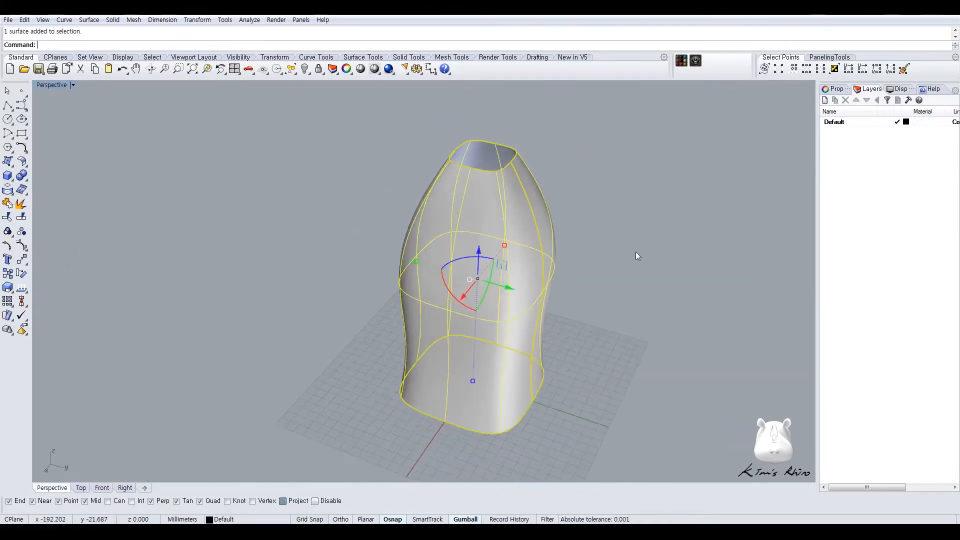
{"action": "left_click", "coordinate": [636, 253]}
{"action": "scroll", "coordinate": [601, 271], "scroll_direction": "up", "scroll_amount": 2}
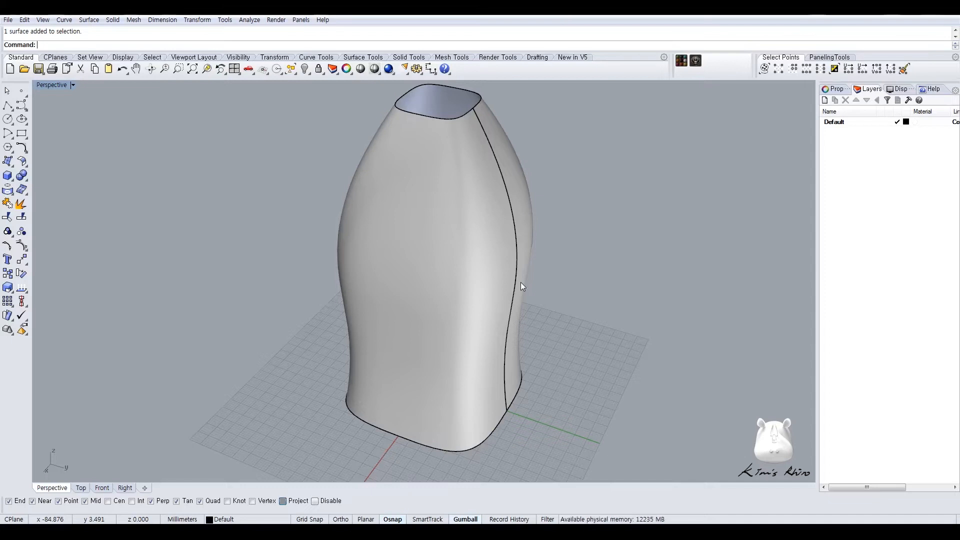
{"action": "right_click_drag", "start_coordinate": [520, 282], "coordinate": [503, 256]}
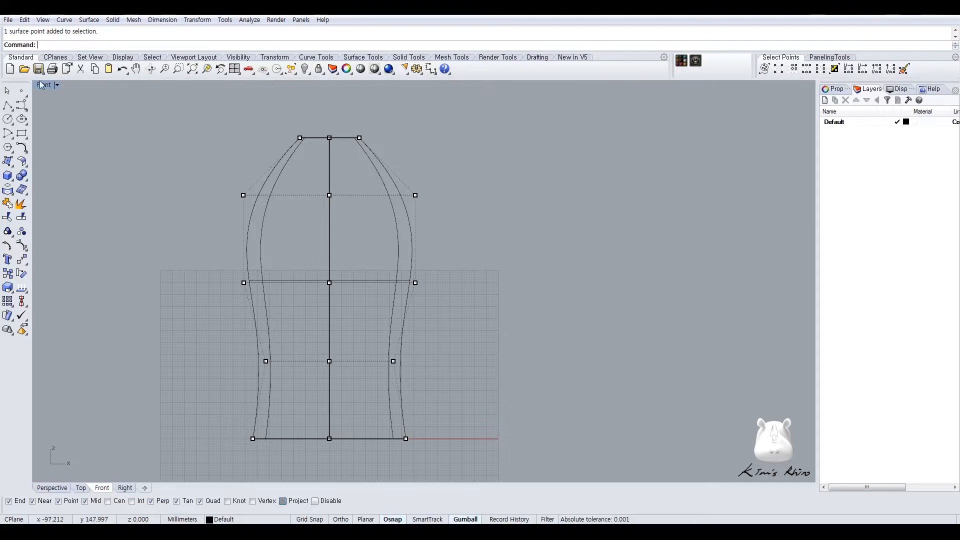
- Examine the reshaped vase and its surface control-point cage in the maximized Perspective view
{"action": "double_click", "coordinate": [42, 85]}
{"action": "double_click", "coordinate": [442, 85]}
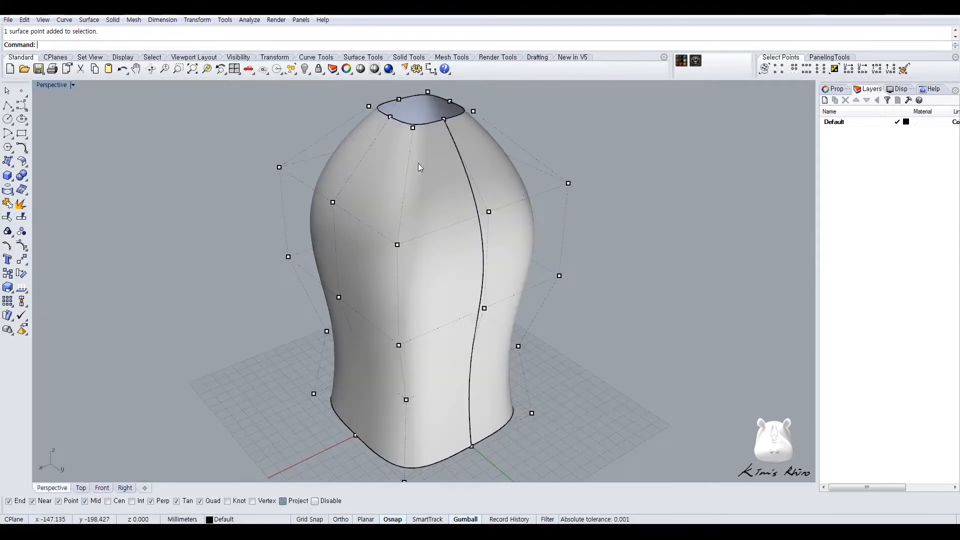
{"action": "right_click_drag", "start_coordinate": [420, 167], "coordinate": [433, 173]}
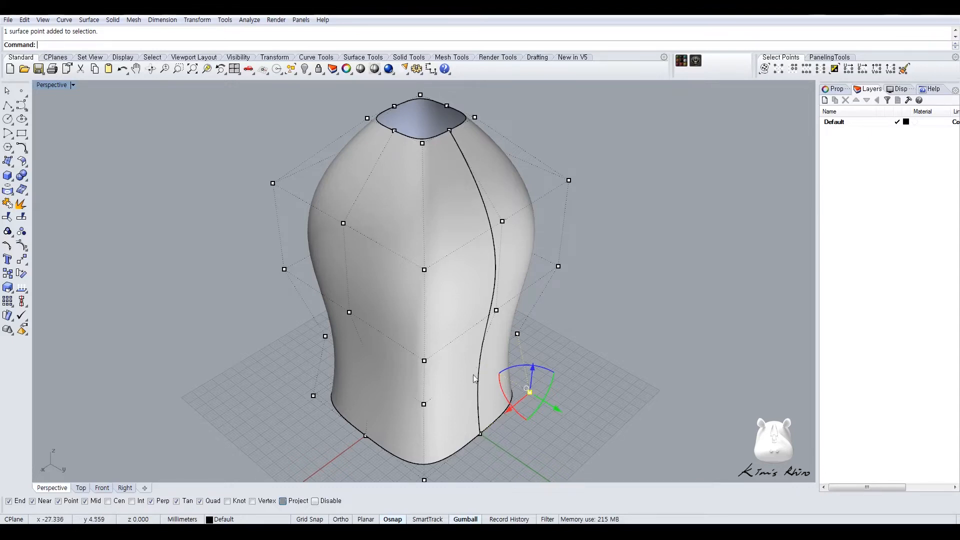
{"action": "key", "text": "Escape"}
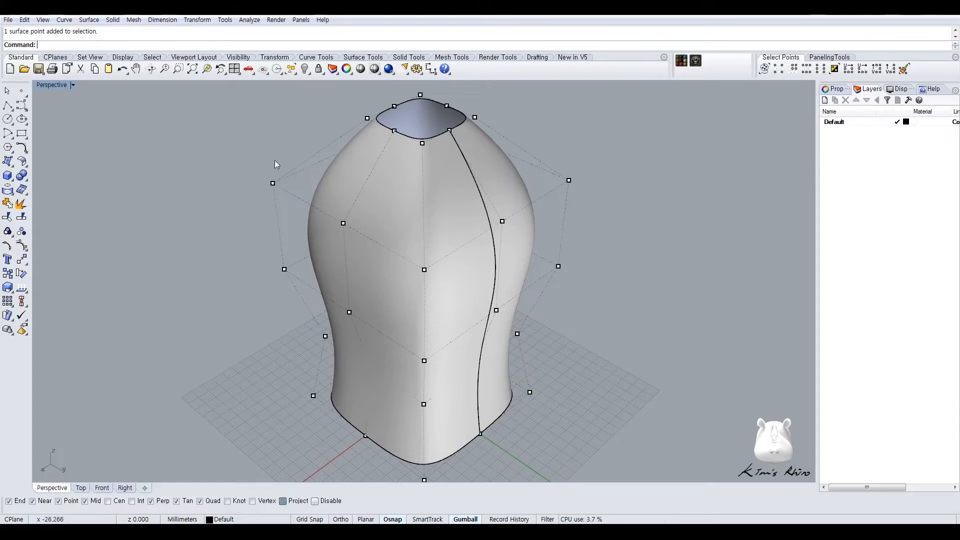
- Delete the vase surface together with its rail and profile curves, and maximize the Top viewport
{"action": "double_click", "coordinate": [47, 85]}
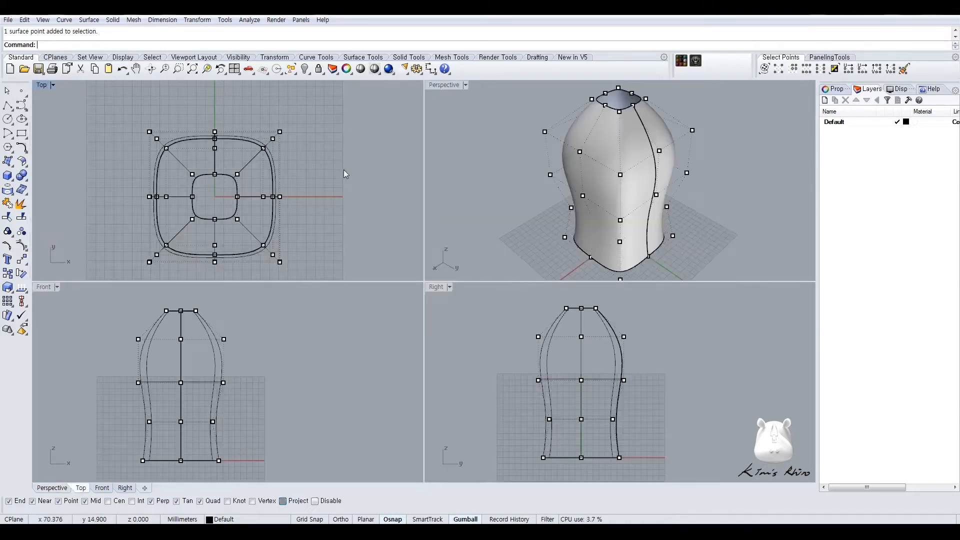
{"action": "right_click_drag", "start_coordinate": [293, 187], "coordinate": [305, 181]}
{"action": "key", "text": "Escape"}
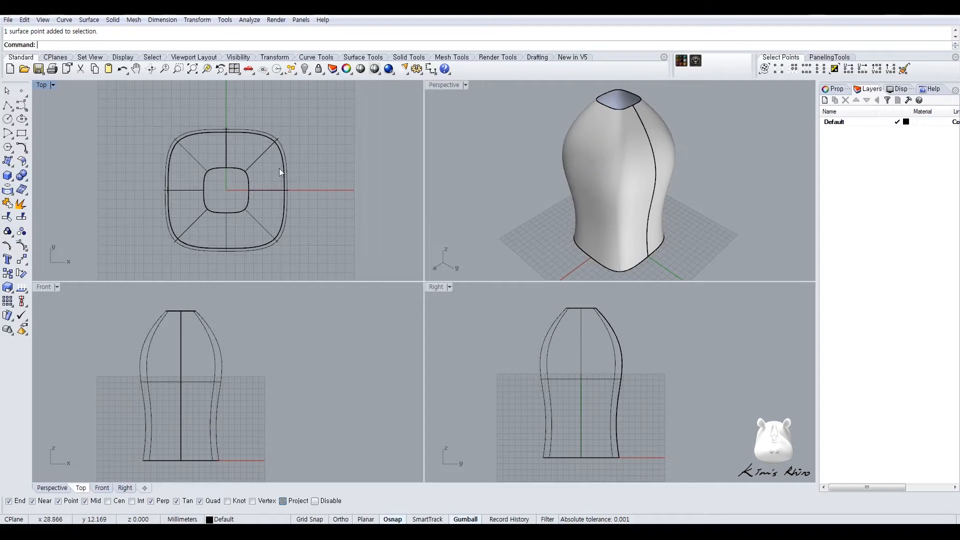
{"action": "left_click", "coordinate": [284, 166]}
{"action": "key", "text": "Delete"}
{"action": "double_click", "coordinate": [44, 87]}
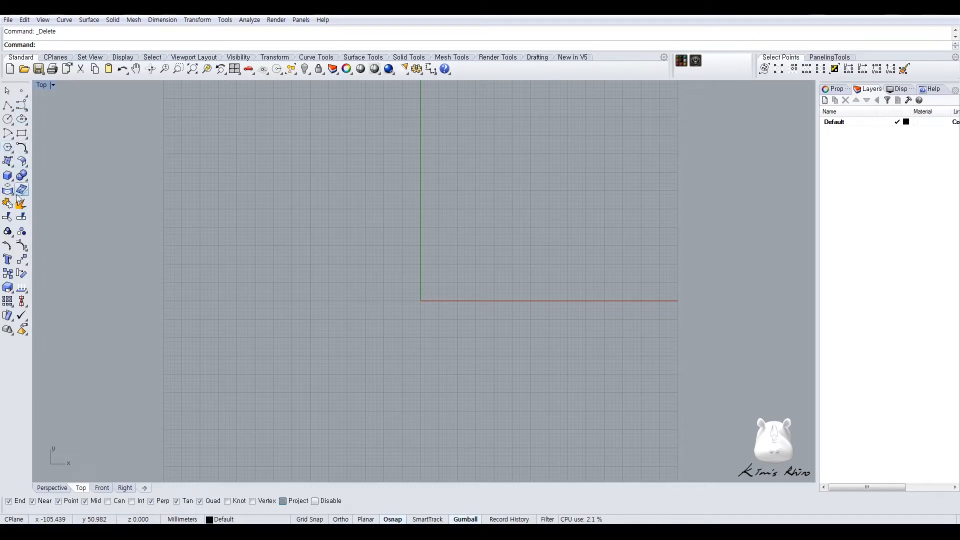
- Place three separate point objects in the Top view, rising from the lower left toward the Y axis
{"action": "left_click", "coordinate": [22, 91]}
{"action": "left_click", "coordinate": [303, 328]}
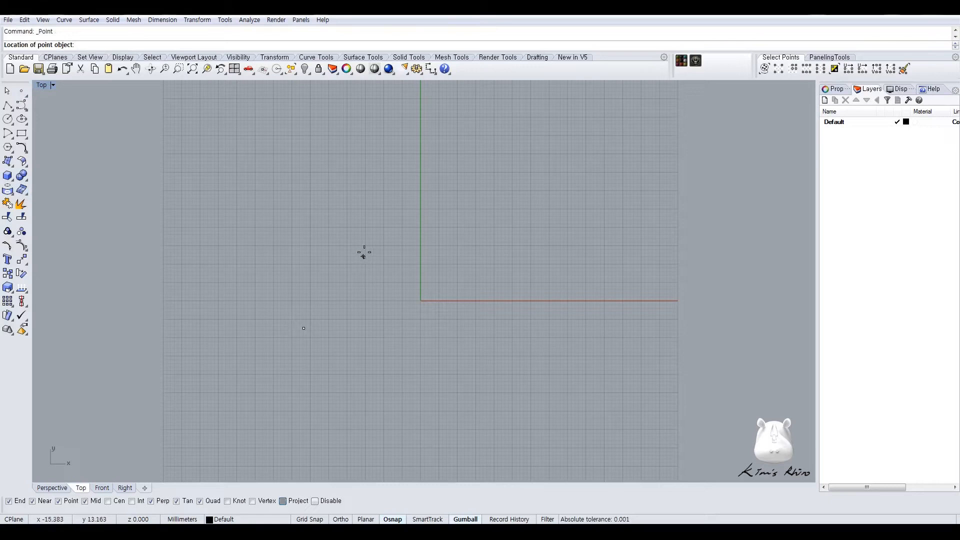
{"action": "left_click", "coordinate": [321, 215]}
{"action": "key", "text": "Return"}
{"action": "left_click", "coordinate": [410, 184]}
{"action": "scroll", "coordinate": [370, 245], "scroll_direction": "up", "scroll_amount": 4}
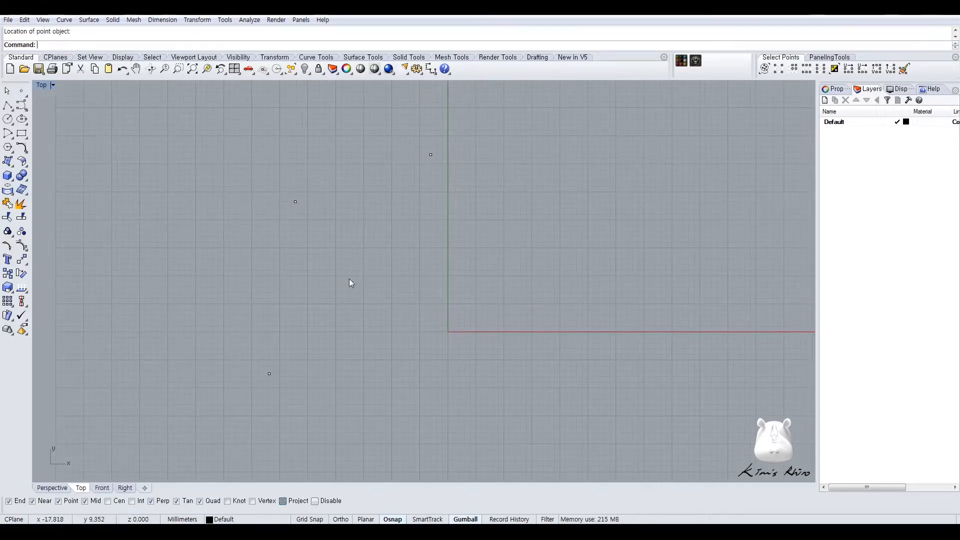
- Select each of the three placed points in turn to identify them, and clear the selection
{"action": "left_click_drag", "start_coordinate": [275, 388], "coordinate": [284, 396]}
{"action": "left_click_drag", "start_coordinate": [271, 176], "coordinate": [316, 224]}
{"action": "left_click_drag", "start_coordinate": [233, 322], "coordinate": [300, 419]}
{"action": "left_click_drag", "start_coordinate": [261, 184], "coordinate": [332, 225]}
{"action": "left_click_drag", "start_coordinate": [412, 144], "coordinate": [452, 232]}
{"action": "left_click", "coordinate": [441, 249]}
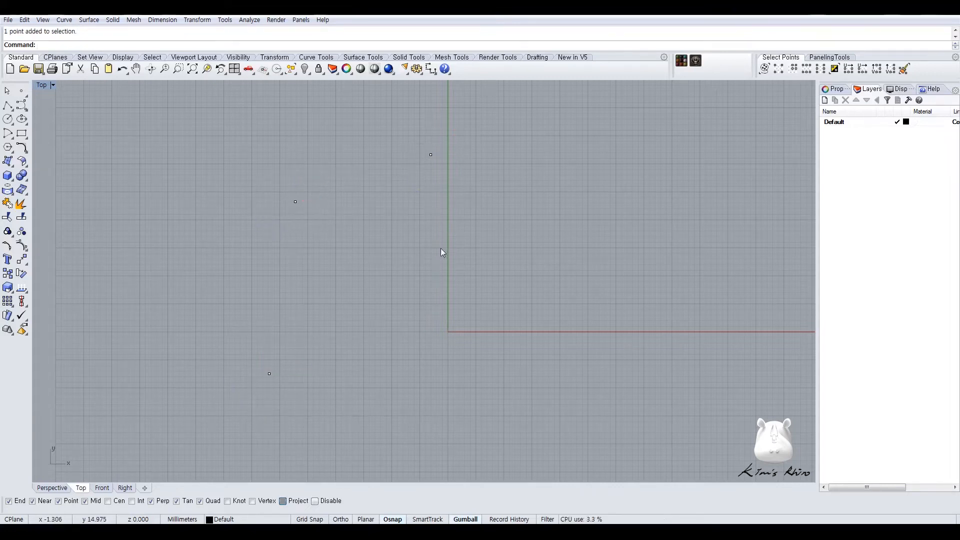
- Draw a degree 3 control point curve using the three placed points as its control points, from the lowest to the highest
{"action": "scroll", "coordinate": [314, 316], "scroll_direction": "up", "scroll_amount": 3}
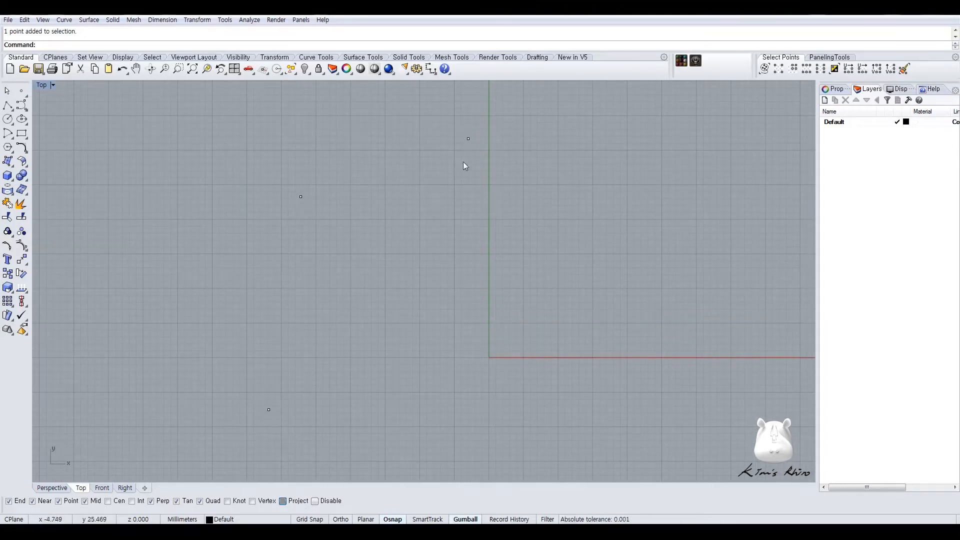
{"action": "left_click", "coordinate": [21, 105]}
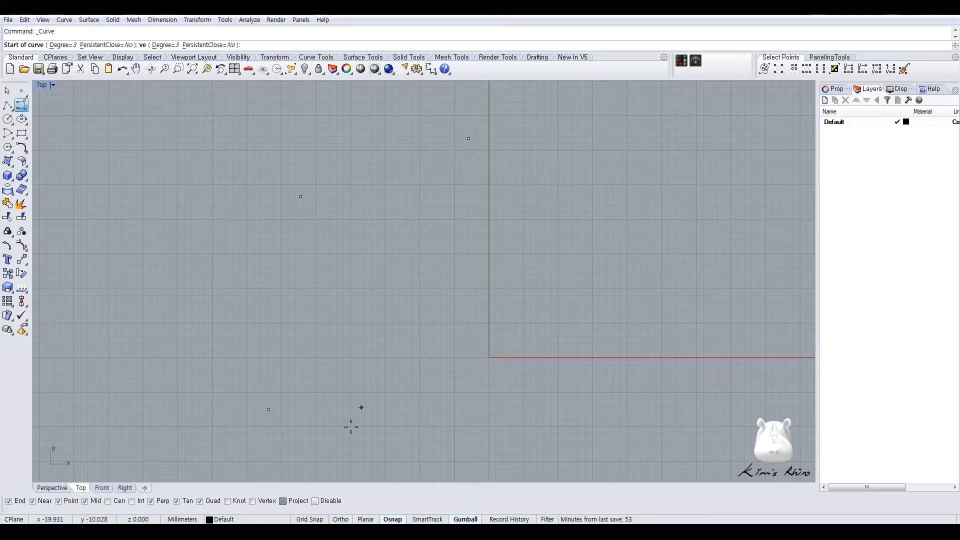
{"action": "left_click", "coordinate": [269, 409]}
{"action": "left_click", "coordinate": [301, 196]}
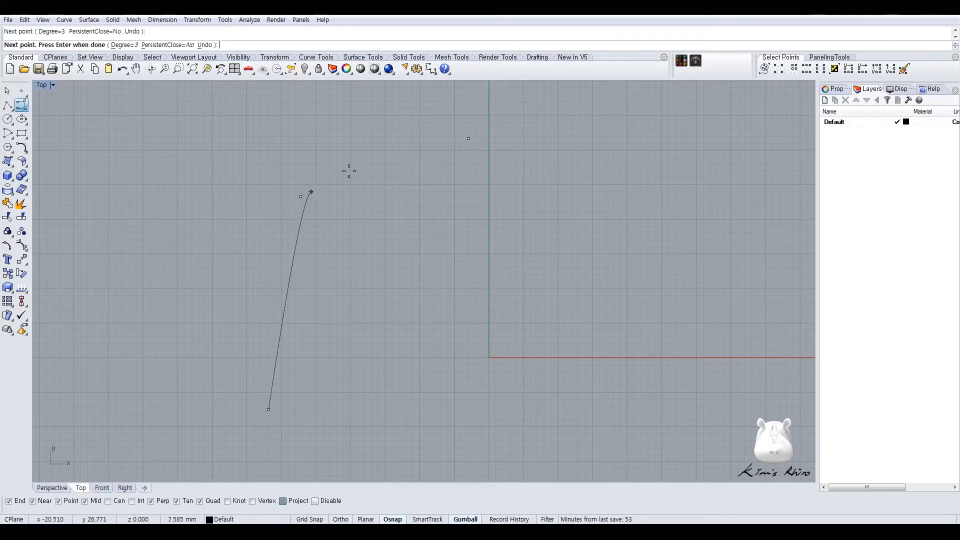
{"action": "left_click", "coordinate": [468, 138]}
{"action": "key", "text": "Return"}
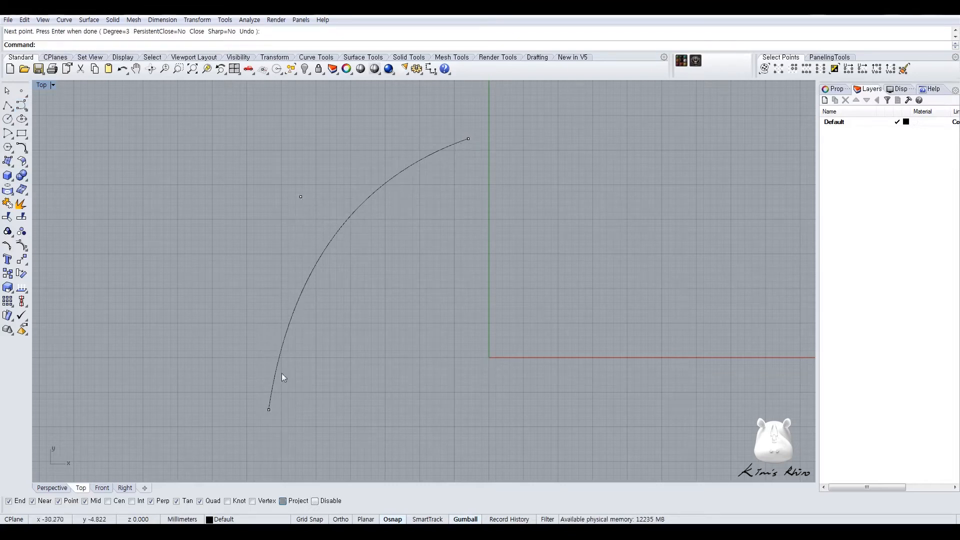
- Show the curve's control points and check the overlapping curve point and point object at its lower end
{"action": "left_click", "coordinate": [277, 358]}
{"action": "left_click", "coordinate": [21, 245]}
{"action": "left_click", "coordinate": [269, 410]}
{"action": "left_click", "coordinate": [300, 442]}
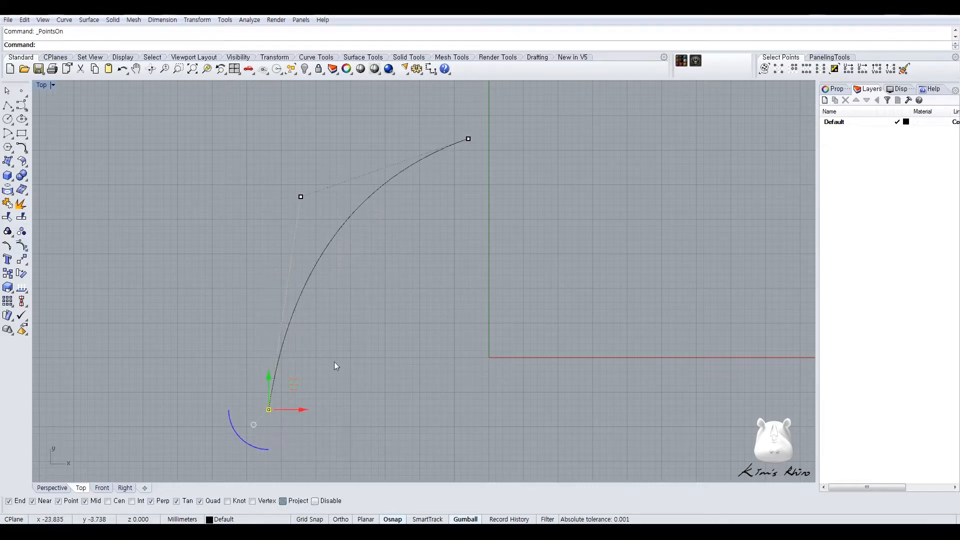
{"action": "left_click", "coordinate": [269, 410]}
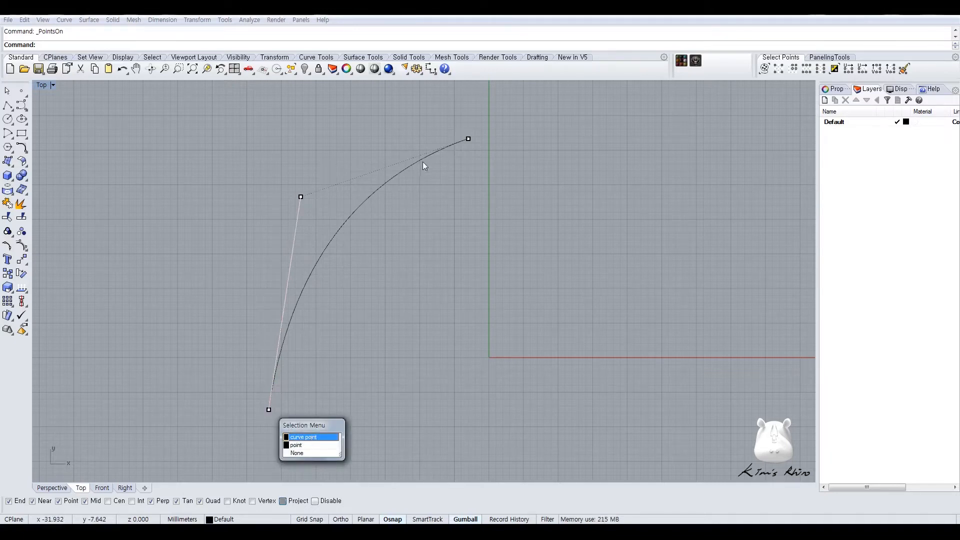
{"action": "left_click", "coordinate": [295, 412]}
{"action": "left_click", "coordinate": [269, 409]}
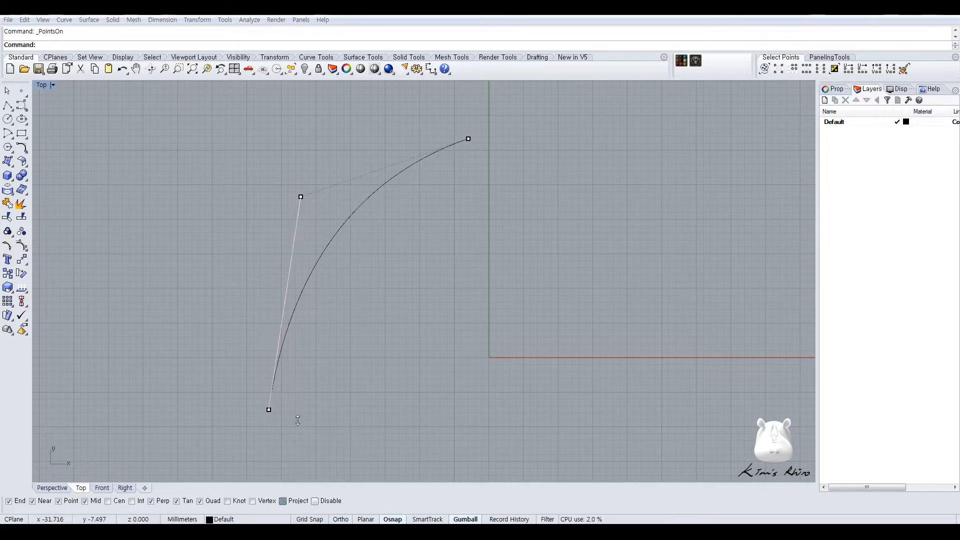
{"action": "left_click", "coordinate": [369, 384]}
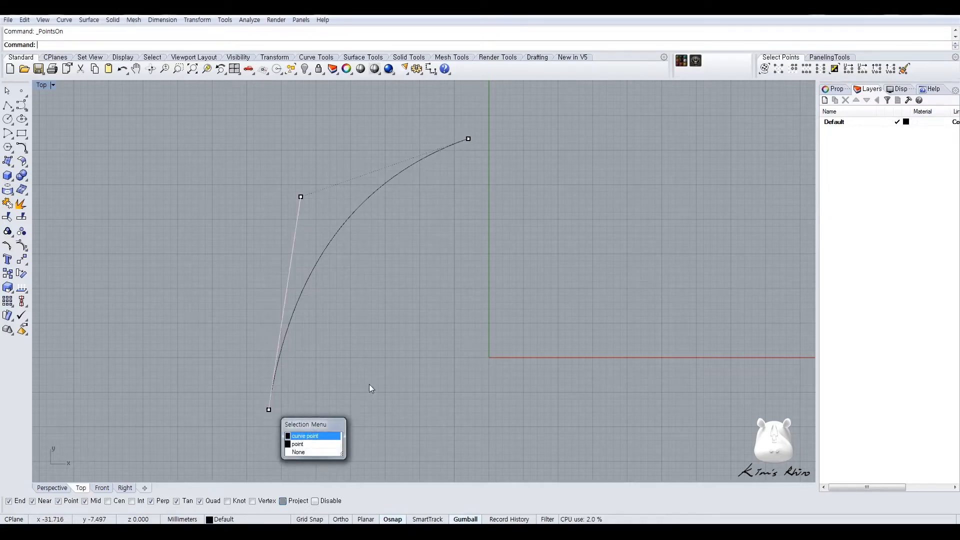
- Delete the three point objects, keeping the curve drawn from them
{"action": "left_click_drag", "start_coordinate": [281, 172], "coordinate": [314, 216]}
{"action": "key", "text": "Delete"}
{"action": "left_click_drag", "start_coordinate": [430, 115], "coordinate": [486, 166]}
{"action": "key", "text": "Delete"}
{"action": "left_click_drag", "start_coordinate": [214, 361], "coordinate": [339, 474]}
{"action": "key", "text": "Delete"}
- Show the curve's control points again and select the ones at its two ends
{"action": "left_click", "coordinate": [323, 254]}
{"action": "left_click", "coordinate": [22, 247]}
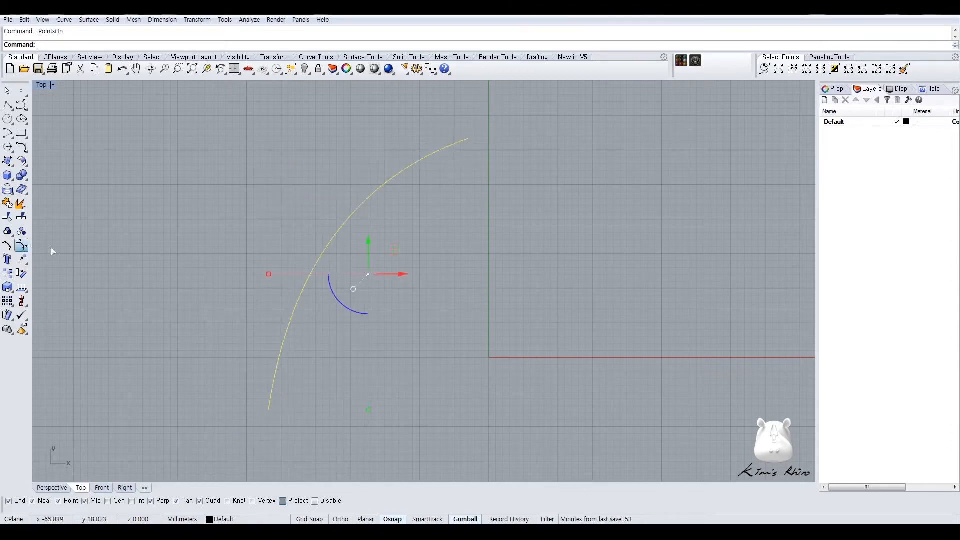
{"action": "left_click", "coordinate": [268, 410]}
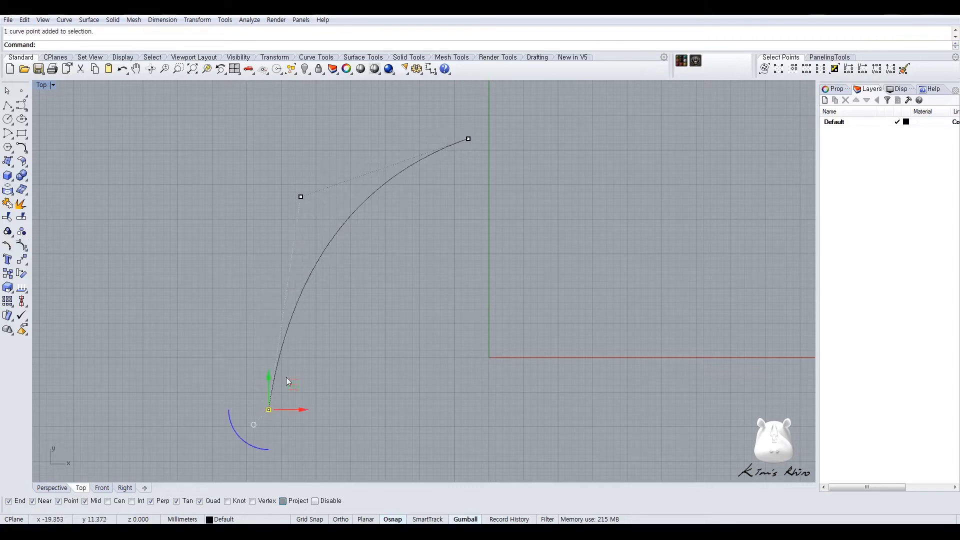
{"action": "left_click", "coordinate": [467, 139]}
{"action": "left_click", "coordinate": [269, 410]}
- Draw a straight polyline between the curve's two end points for comparison, and delete it
{"action": "left_click", "coordinate": [8, 105]}
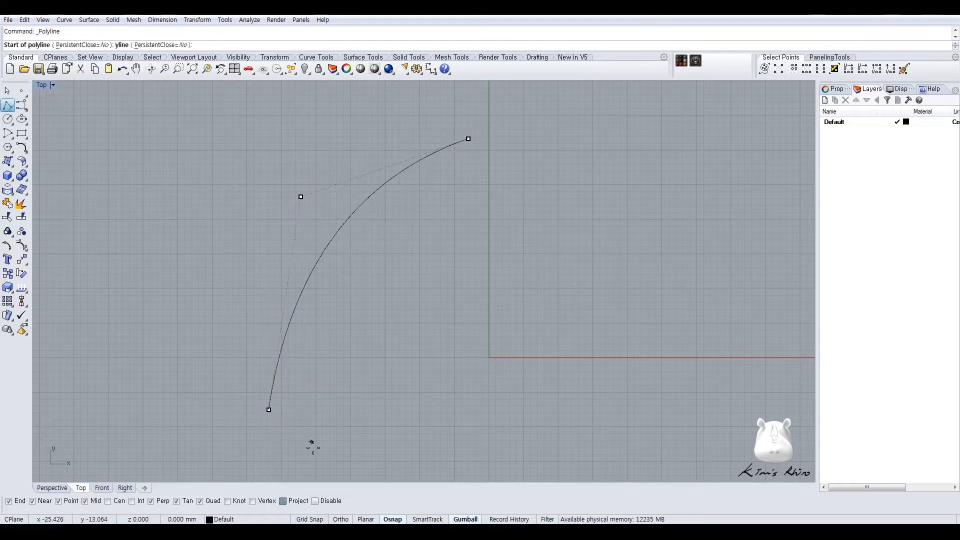
{"action": "left_click", "coordinate": [469, 140]}
{"action": "key", "text": "Return"}
{"action": "left_click", "coordinate": [378, 261]}
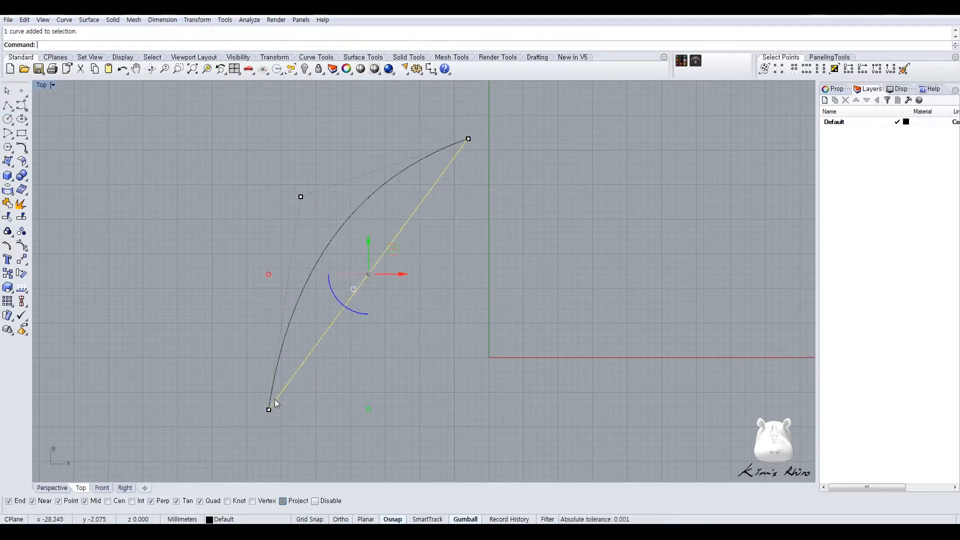
{"action": "left_click", "coordinate": [463, 227]}
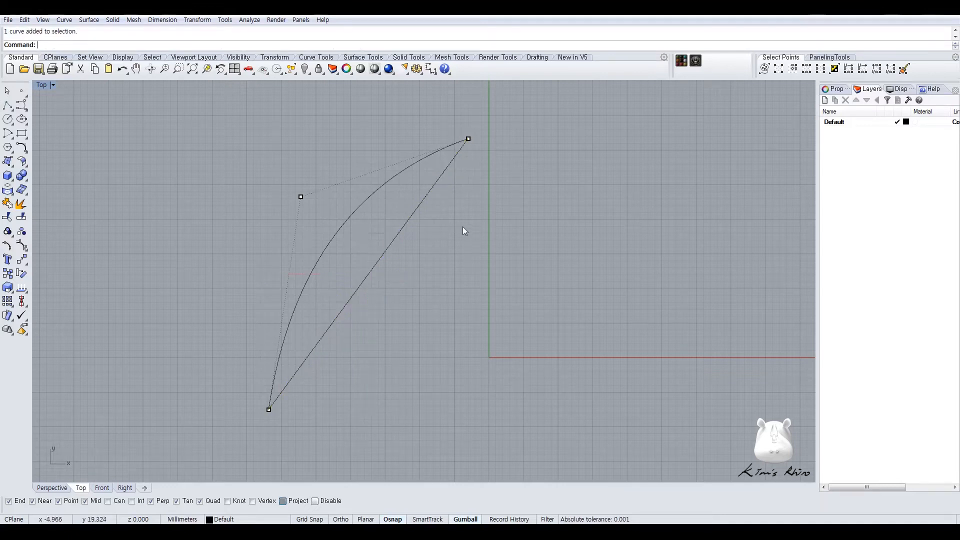
{"action": "left_click", "coordinate": [410, 218]}
{"action": "key", "text": "Delete"}
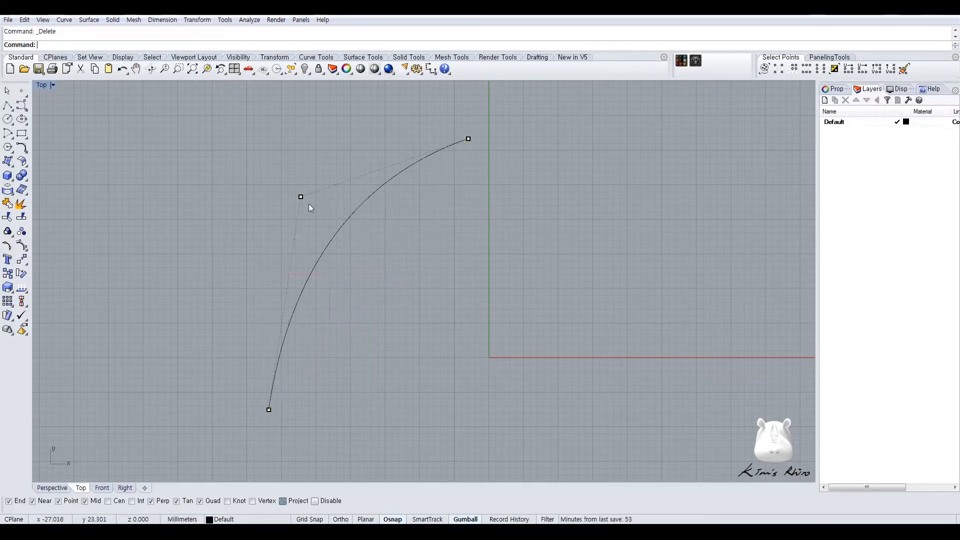
- Place a point object on the curve's middle control point and clear the selection
{"action": "left_click", "coordinate": [301, 197]}
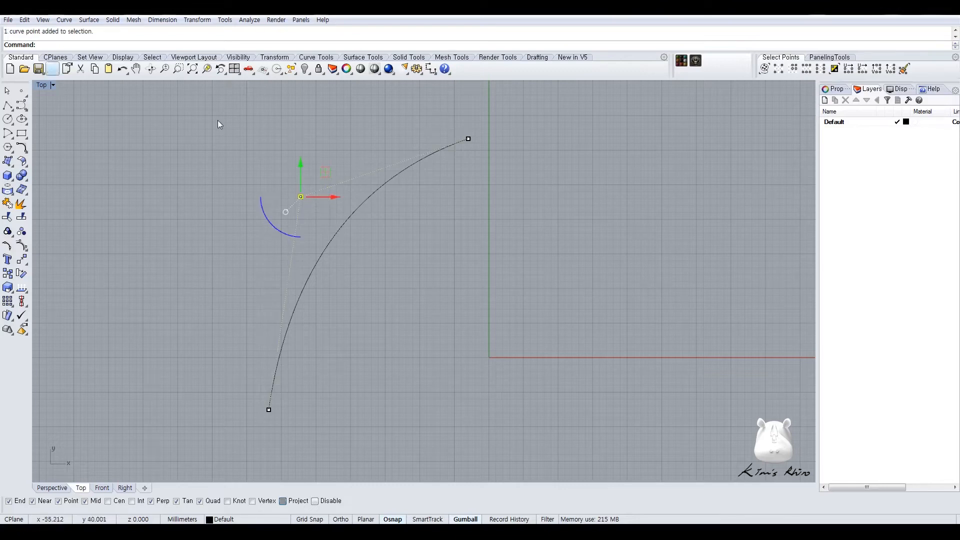
{"action": "left_click", "coordinate": [21, 91]}
{"action": "key", "text": "Escape"}
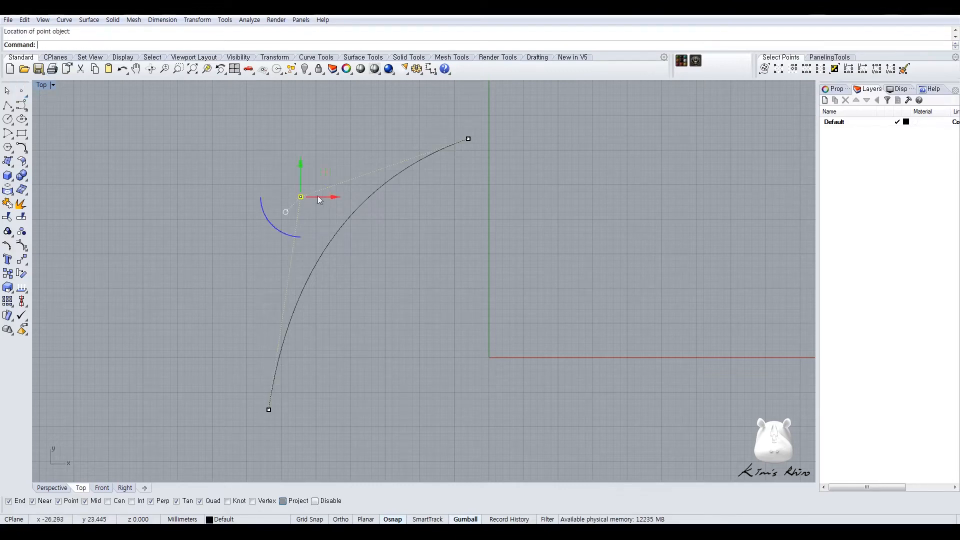
{"action": "mouse_move", "coordinate": [323, 176]}
{"action": "left_mouse_down"}
{"action": "mouse_move", "coordinate": [393, 248]}
{"action": "mouse_move", "coordinate": [374, 241]}
{"action": "mouse_move", "coordinate": [323, 176]}
{"action": "left_mouse_up"}
{"action": "left_click", "coordinate": [448, 336]}
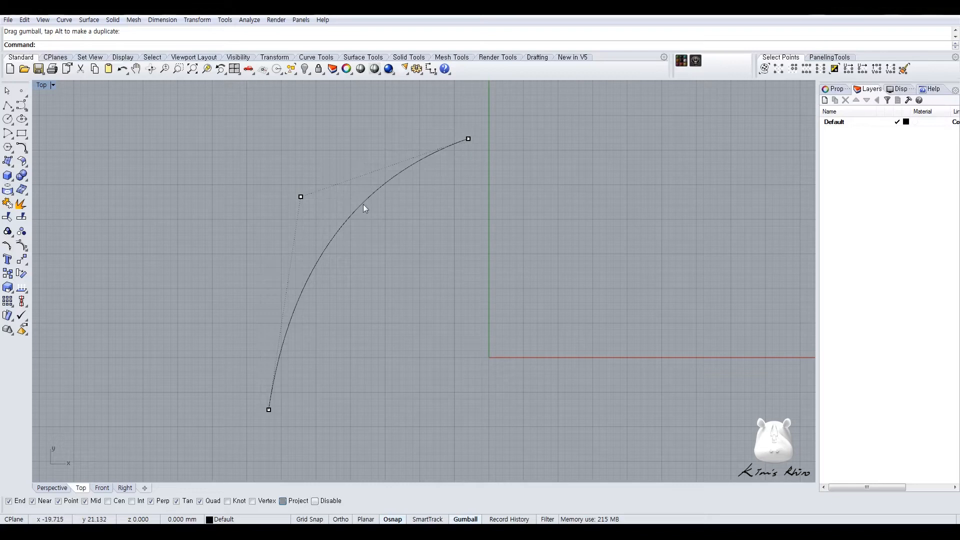
- Move the curve's middle control point about 13.9 mm down and to the left
{"action": "left_click", "coordinate": [301, 196]}
{"action": "left_click_drag", "start_coordinate": [328, 172], "coordinate": [246, 222]}
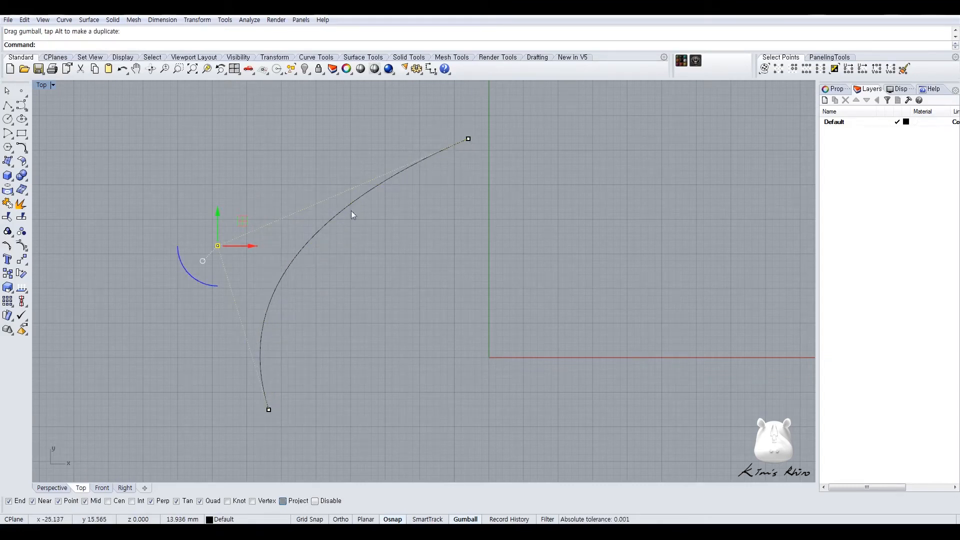
{"action": "left_click", "coordinate": [295, 298]}
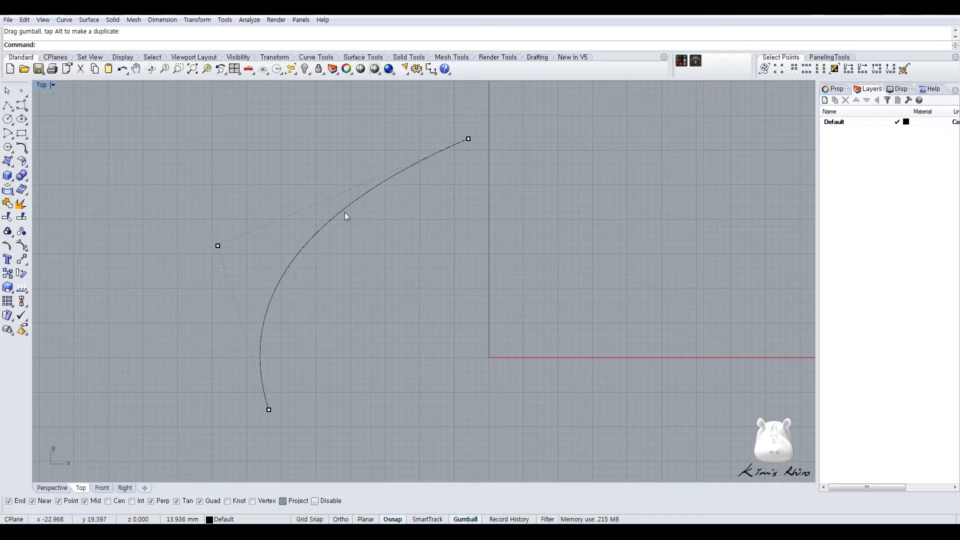
- Select the middle control point together with its coincident point object and move them further down to bend the curve
{"action": "left_click_drag", "start_coordinate": [184, 208], "coordinate": [240, 270]}
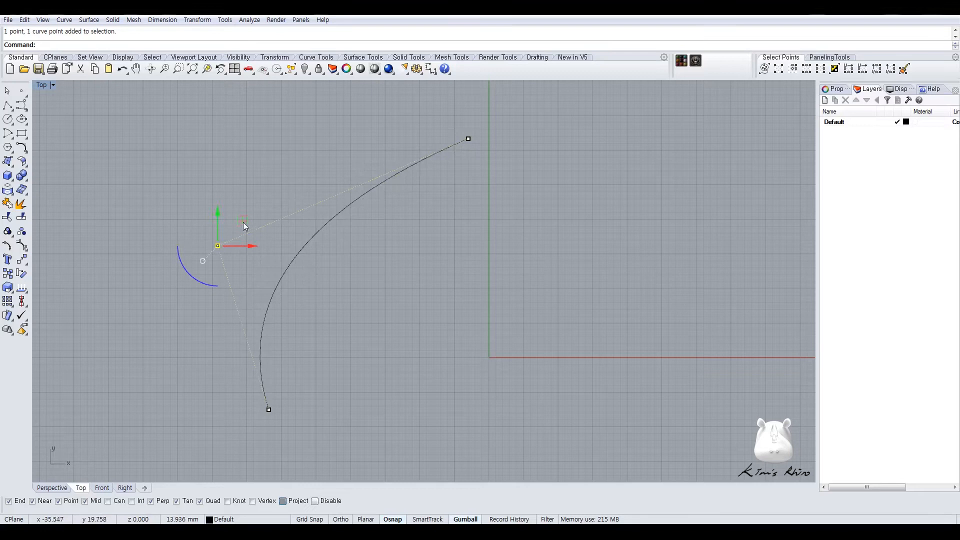
{"action": "left_click_drag", "start_coordinate": [243, 220], "coordinate": [233, 342]}
{"action": "left_click", "coordinate": [322, 388]}
{"action": "left_click_drag", "start_coordinate": [230, 383], "coordinate": [231, 384]}
{"action": "left_click_drag", "start_coordinate": [234, 345], "coordinate": [215, 395]}
{"action": "left_click", "coordinate": [322, 406]}
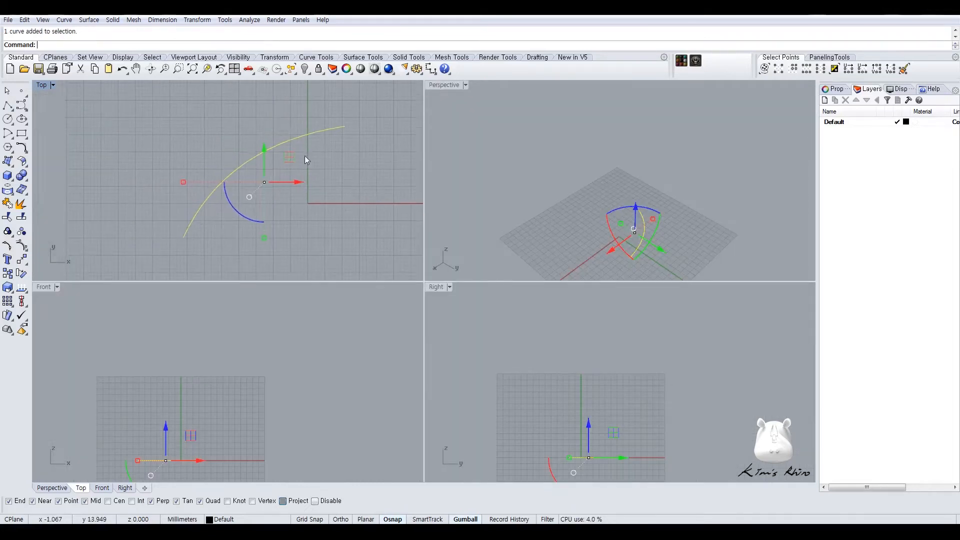
- Start a rectangular array of the curve in the Front view, with 1 in the X direction and 100 in the Y direction
{"action": "right_click_drag", "start_coordinate": [705, 162], "coordinate": [653, 187]}
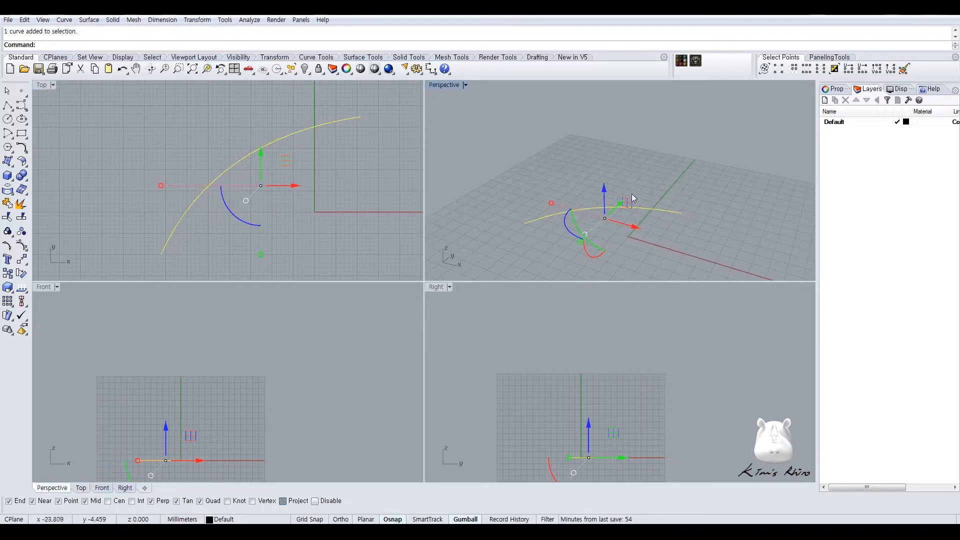
{"action": "right_click_drag", "start_coordinate": [182, 360], "coordinate": [231, 367]}
{"action": "right_click_drag", "start_coordinate": [237, 452], "coordinate": [232, 419]}
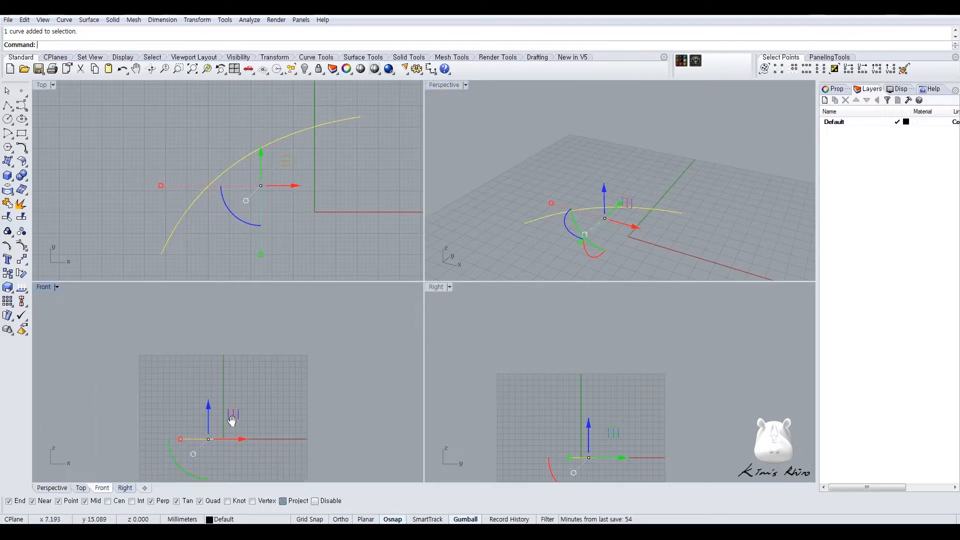
{"action": "left_click", "coordinate": [8, 302]}
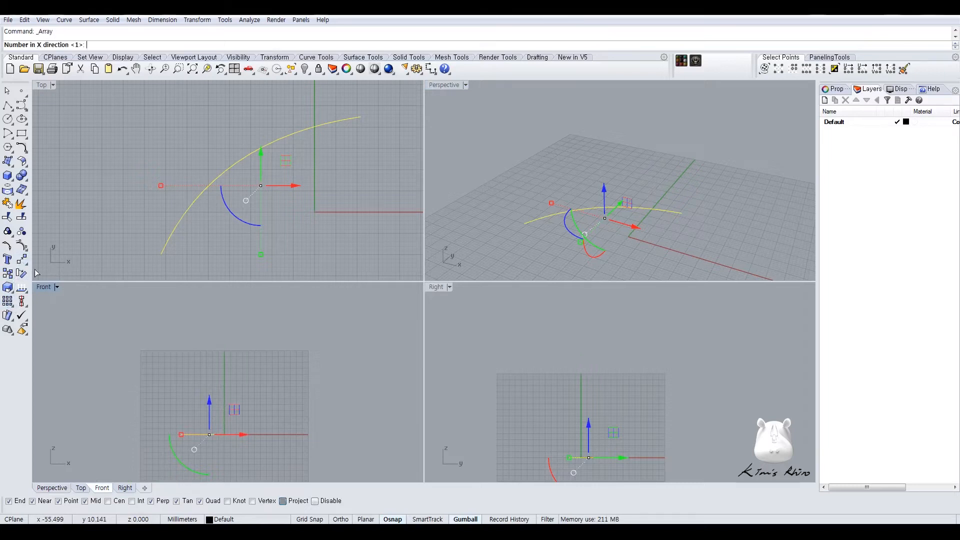
{"action": "right_click", "coordinate": [232, 396]}
{"action": "right_click_drag", "start_coordinate": [289, 393], "coordinate": [301, 362]}
{"action": "type", "text": "100"}
{"action": "key", "text": "Return"}
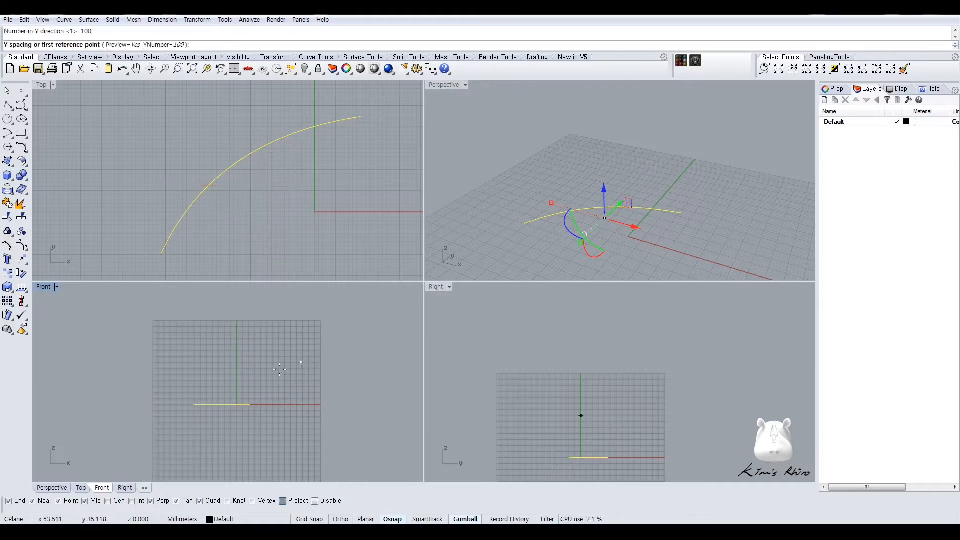
- Set the vertical spacing between the arrayed curves by picking two reference points in the Front view
{"action": "left_click", "coordinate": [274, 395]}
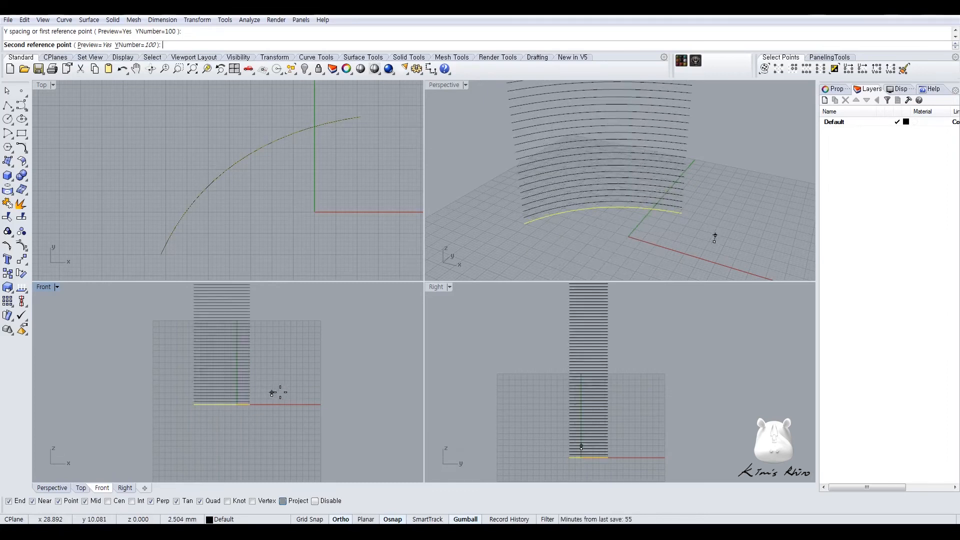
{"action": "left_click", "coordinate": [278, 391]}
{"action": "scroll", "coordinate": [279, 386], "scroll_direction": "down", "scroll_amount": 2}
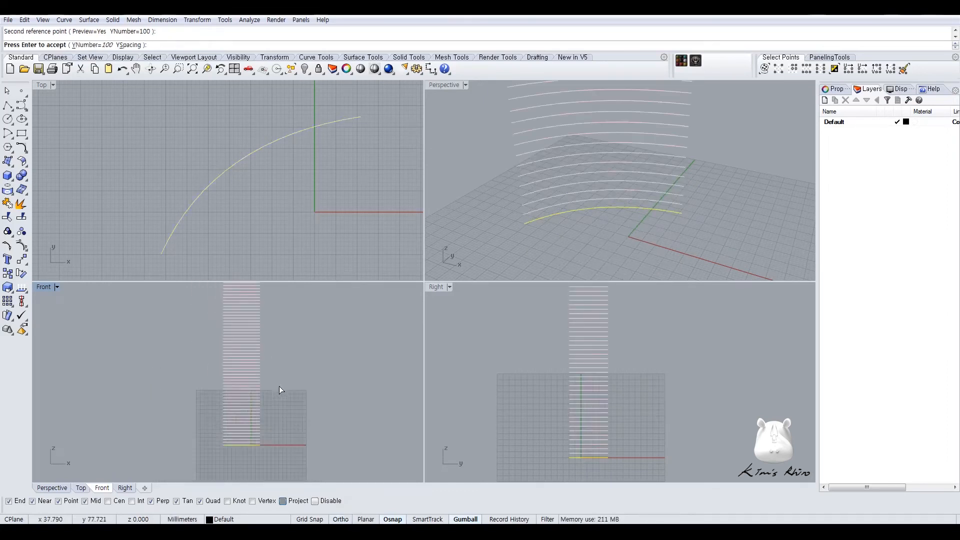
{"action": "right_click_drag", "start_coordinate": [279, 386], "coordinate": [279, 410]}
{"action": "scroll", "coordinate": [279, 409], "scroll_direction": "down", "scroll_amount": 3}
{"action": "scroll", "coordinate": [670, 151], "scroll_direction": "down", "scroll_amount": 5}
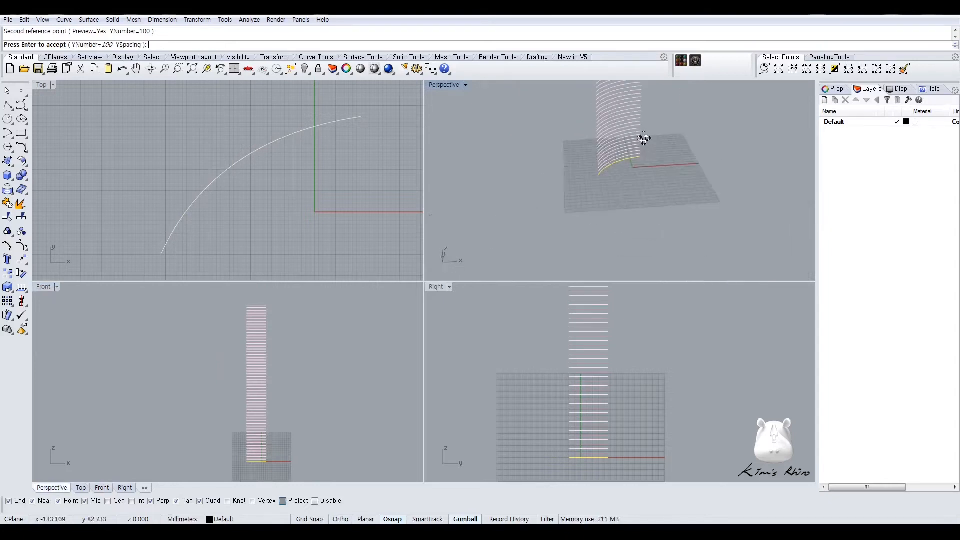
- Check the array preview in the maximized Perspective view and accept the stack of curves
{"action": "right_click_drag", "start_coordinate": [627, 118], "coordinate": [617, 195], "text": "shift"}
{"action": "double_click", "coordinate": [438, 86]}
{"action": "right_click_drag", "start_coordinate": [450, 146], "coordinate": [455, 234], "text": "shift"}
{"action": "scroll", "coordinate": [455, 234], "scroll_direction": "down", "scroll_amount": 5}
{"action": "right_click_drag", "start_coordinate": [465, 165], "coordinate": [453, 248], "text": "shift"}
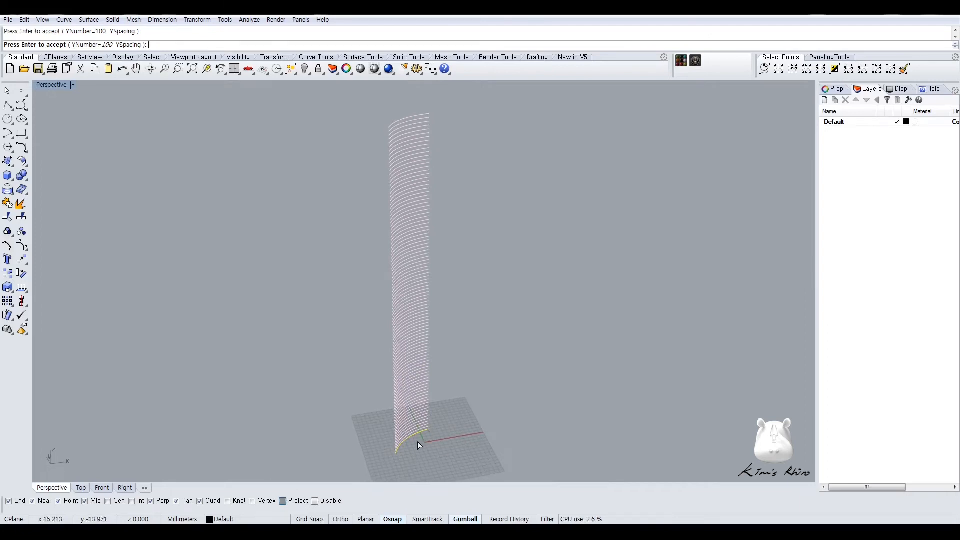
{"action": "key", "text": "Return"}
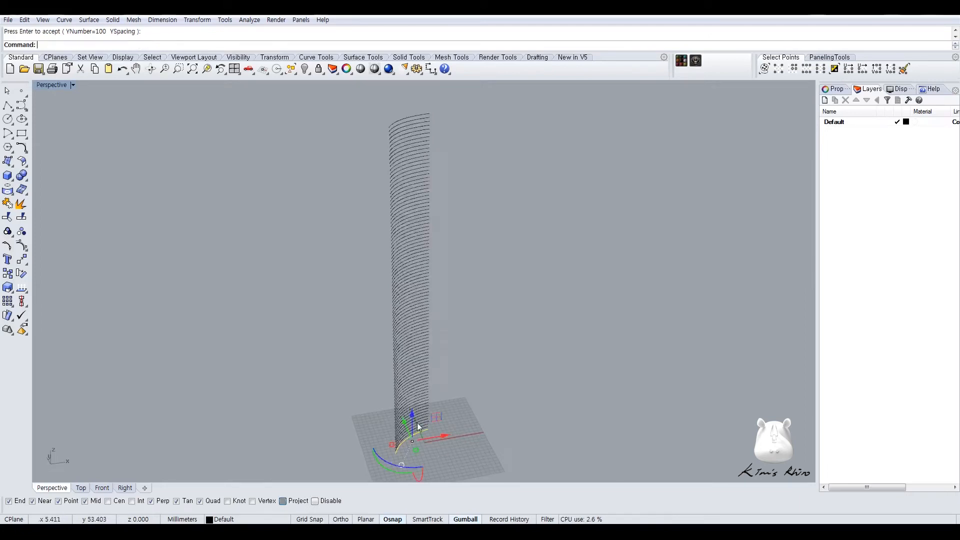
- Examine the stacked curves in the Perspective view and select them with a window
{"action": "left_click", "coordinate": [535, 354]}
{"action": "scroll", "coordinate": [358, 250], "scroll_direction": "down", "scroll_amount": 12}
{"action": "right_click_drag", "start_coordinate": [558, 292], "coordinate": [428, 250]}
{"action": "scroll", "coordinate": [400, 248], "scroll_direction": "up", "scroll_amount": 3}
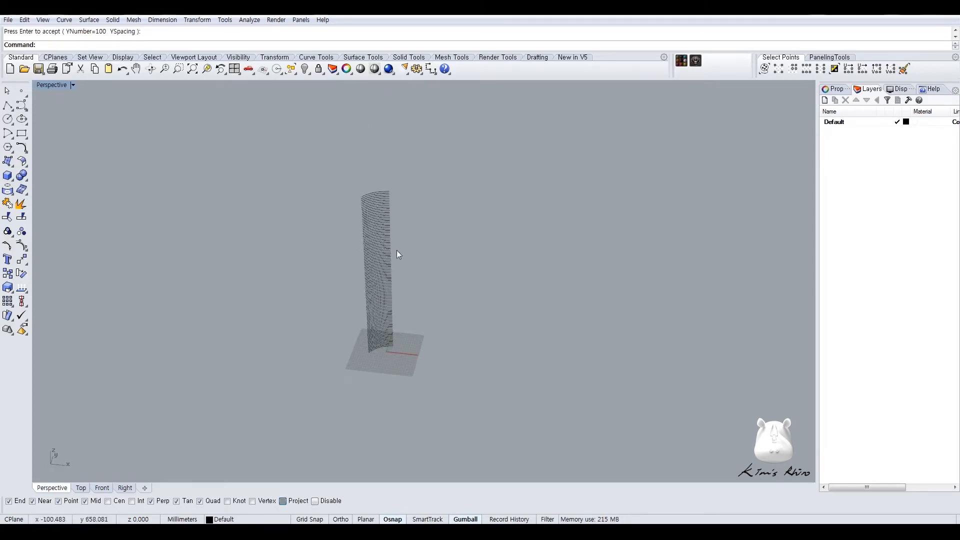
{"action": "scroll", "coordinate": [399, 255], "scroll_direction": "up", "scroll_amount": 2}
{"action": "left_click_drag", "start_coordinate": [289, 129], "coordinate": [446, 354]}
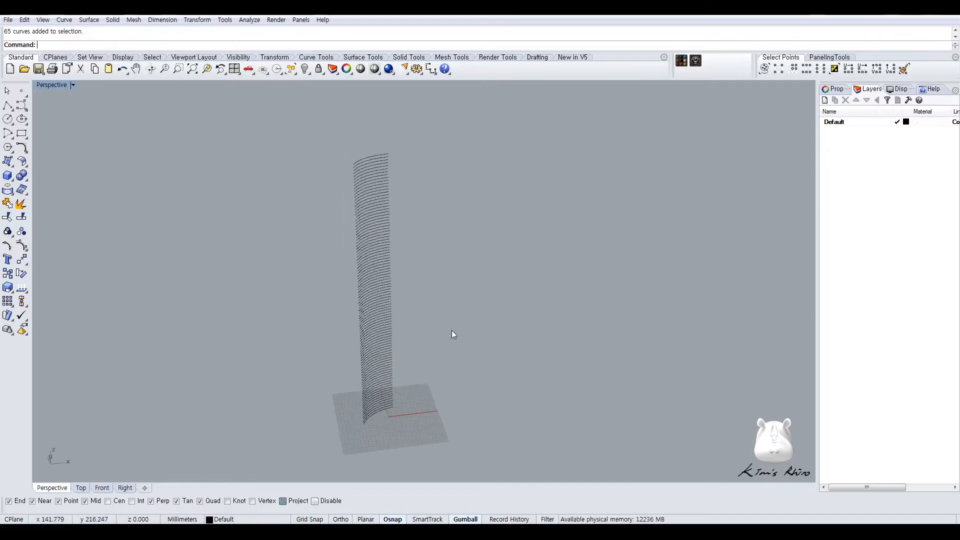
- Select the stack of arrayed curves in the Perspective view and delete it
{"action": "left_click", "coordinate": [374, 416]}
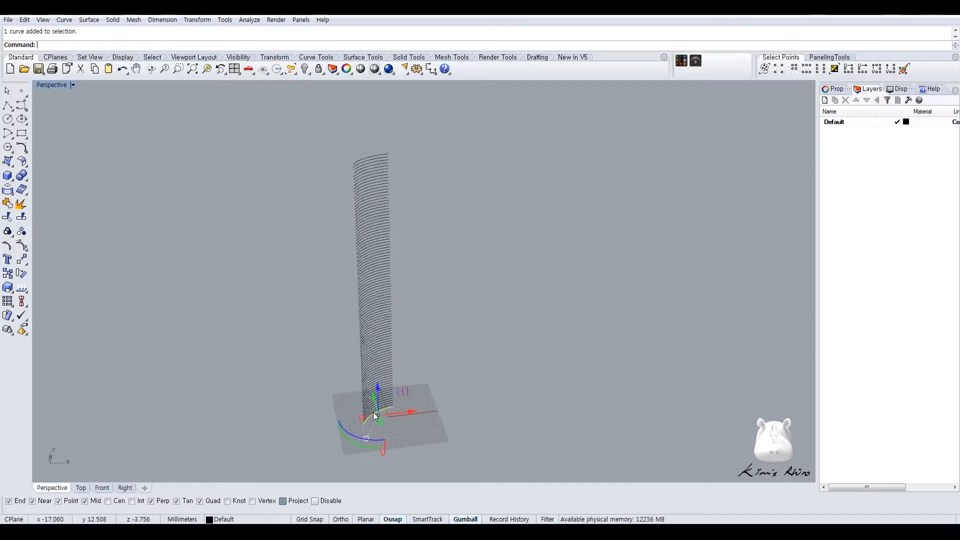
{"action": "left_click", "coordinate": [470, 382]}
{"action": "left_click_drag", "start_coordinate": [317, 131], "coordinate": [377, 312]}
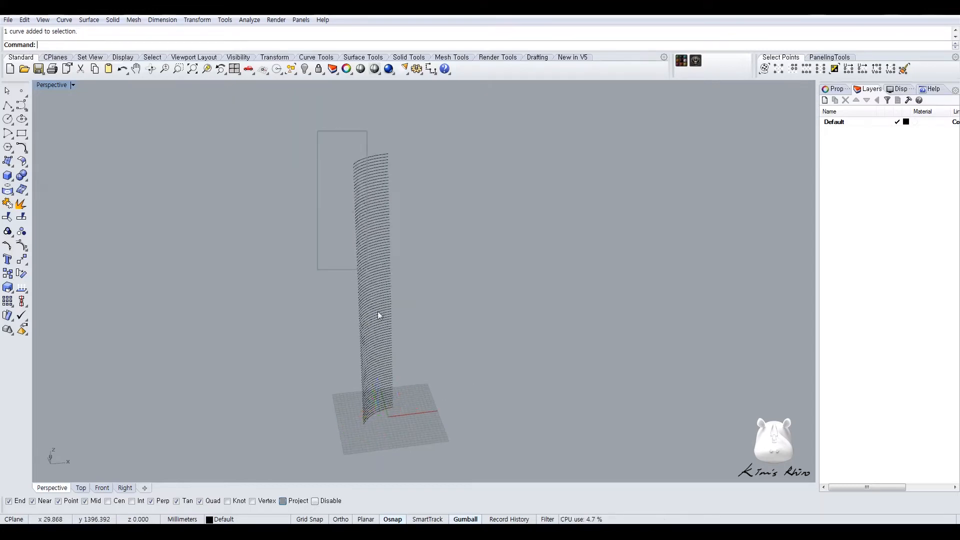
{"action": "key", "text": "Delete"}
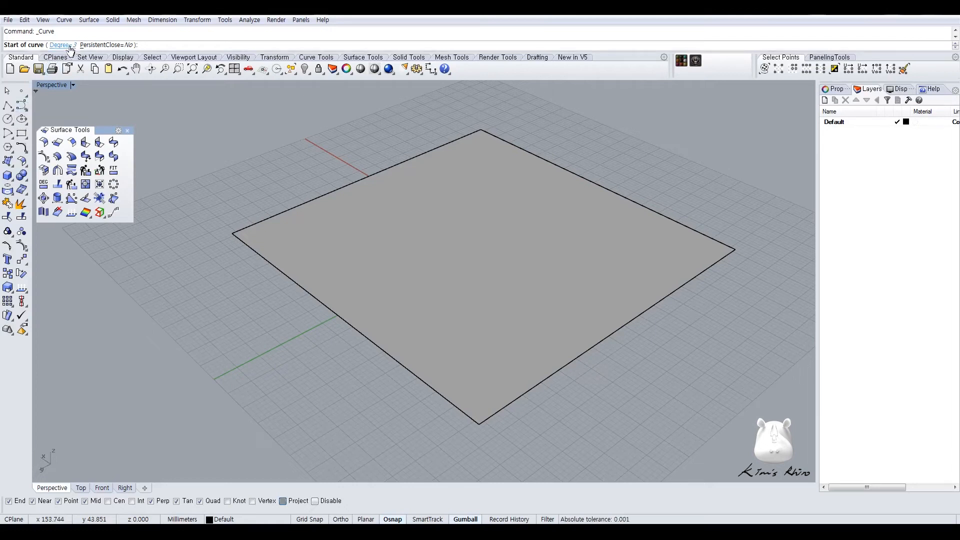
- Start the control-point curve command and check its Degree option
{"action": "left_click", "coordinate": [21, 106]}
{"action": "left_click", "coordinate": [22, 107]}
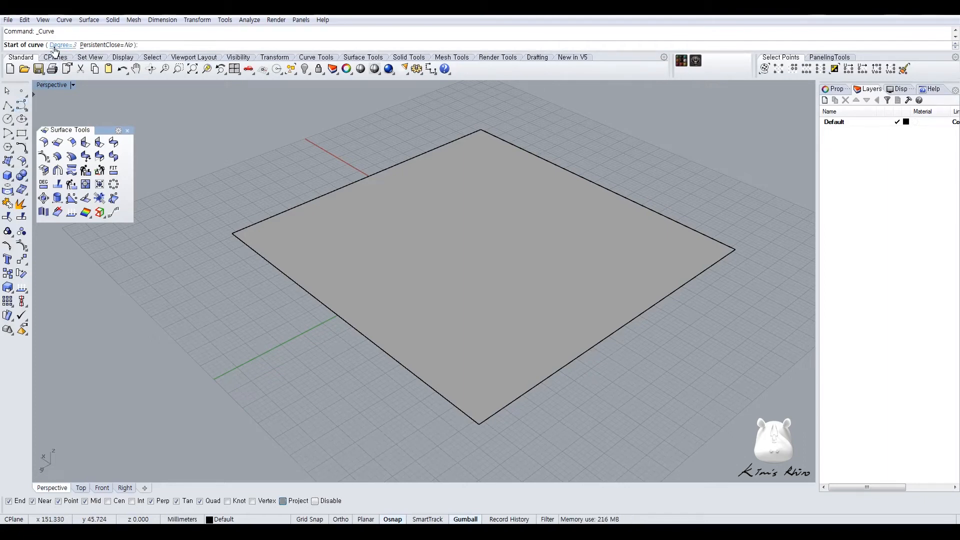
{"action": "left_click", "coordinate": [200, 417]}
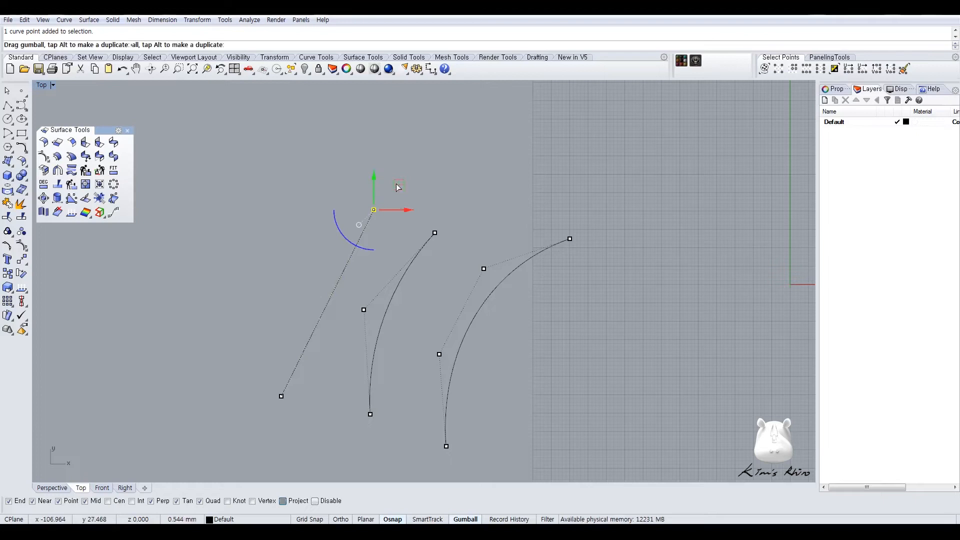
- Move the upper end point of the straight two-point line a short distance in the negative X direction
{"action": "left_click_drag", "start_coordinate": [397, 187], "coordinate": [364, 189]}
{"action": "key", "text": "Escape"}
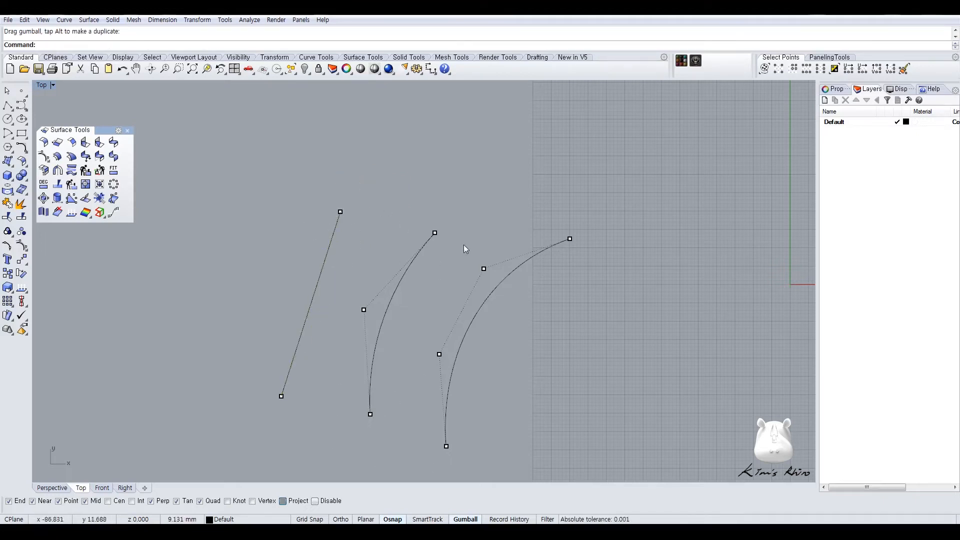
{"action": "right_click_drag", "start_coordinate": [336, 224], "coordinate": [371, 208]}
{"action": "left_click", "coordinate": [377, 195]}
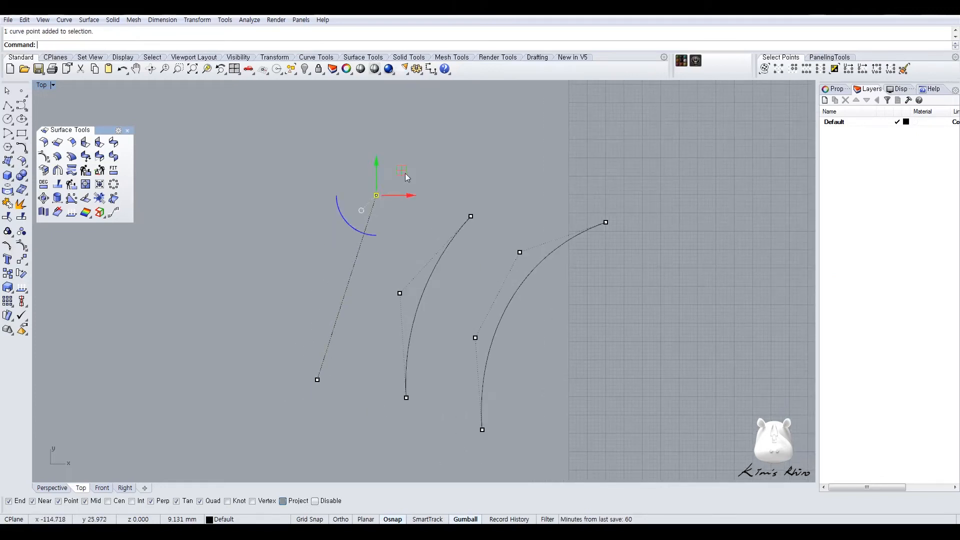
{"action": "key", "text": "Escape"}
- Window-select the lower end control points of the line and both curves to compare them
{"action": "left_click_drag", "start_coordinate": [289, 358], "coordinate": [529, 466]}
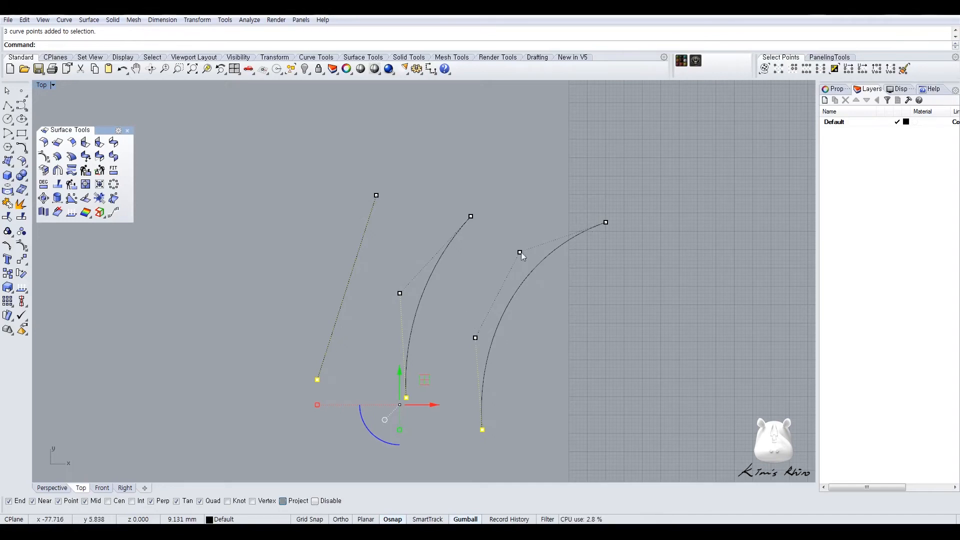
{"action": "key", "text": "Escape"}
{"action": "left_click_drag", "start_coordinate": [330, 399], "coordinate": [567, 479]}
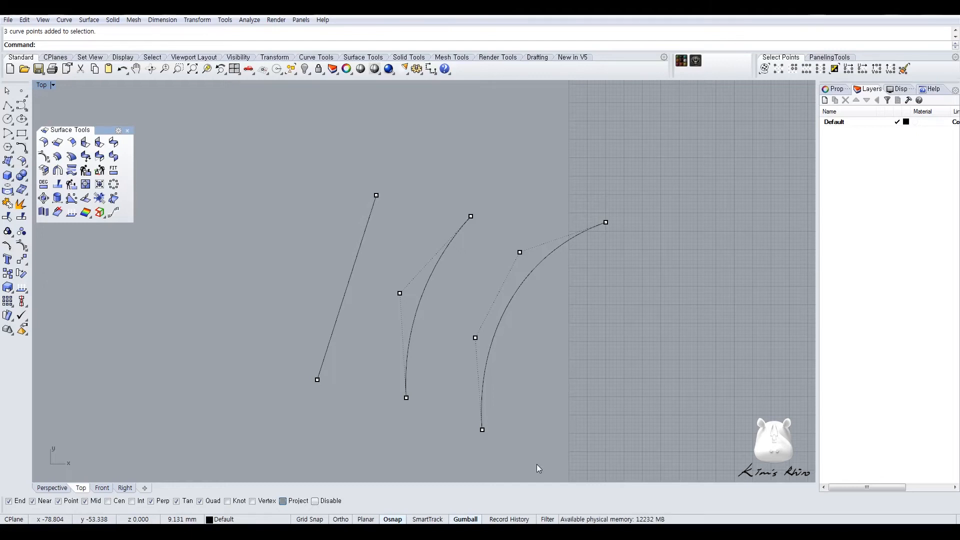
{"action": "left_click_drag", "start_coordinate": [358, 401], "coordinate": [530, 453]}
{"action": "left_click_drag", "start_coordinate": [294, 367], "coordinate": [537, 462]}
- Examine the remaining control points of the line and the curves by selecting them one after another
{"action": "left_click", "coordinate": [376, 195]}
{"action": "left_click", "coordinate": [400, 295]}
{"action": "left_click", "coordinate": [470, 216]}
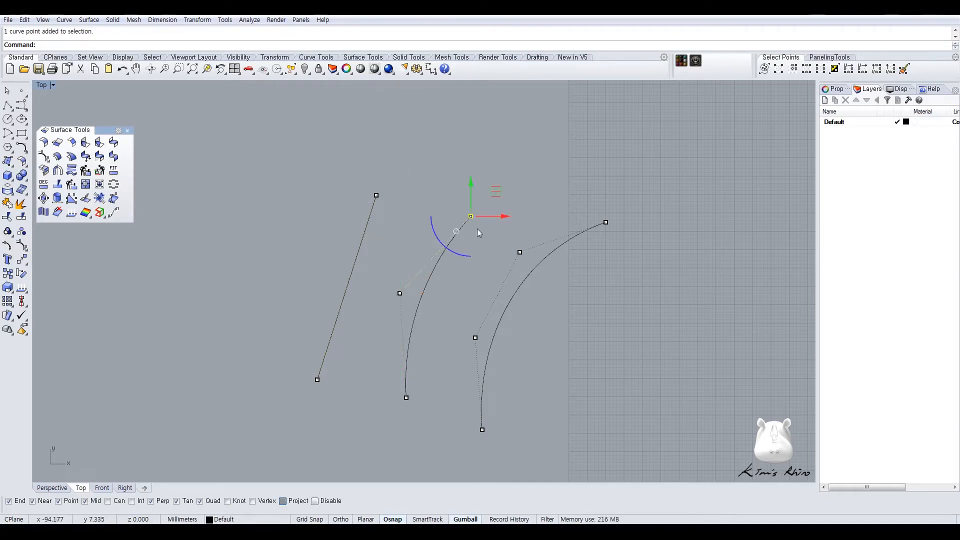
{"action": "left_click_drag", "start_coordinate": [397, 208], "coordinate": [477, 302]}
{"action": "mouse_move", "coordinate": [473, 231]}
{"action": "left_mouse_down"}
{"action": "mouse_move", "coordinate": [652, 382]}
{"action": "mouse_move", "coordinate": [521, 218]}
{"action": "mouse_move", "coordinate": [469, 224]}
{"action": "left_mouse_up"}
{"action": "left_click", "coordinate": [606, 222]}
{"action": "left_click", "coordinate": [548, 204]}
{"action": "right_click_drag", "start_coordinate": [342, 212], "coordinate": [376, 224]}
{"action": "left_click_drag", "start_coordinate": [392, 192], "coordinate": [435, 223]}
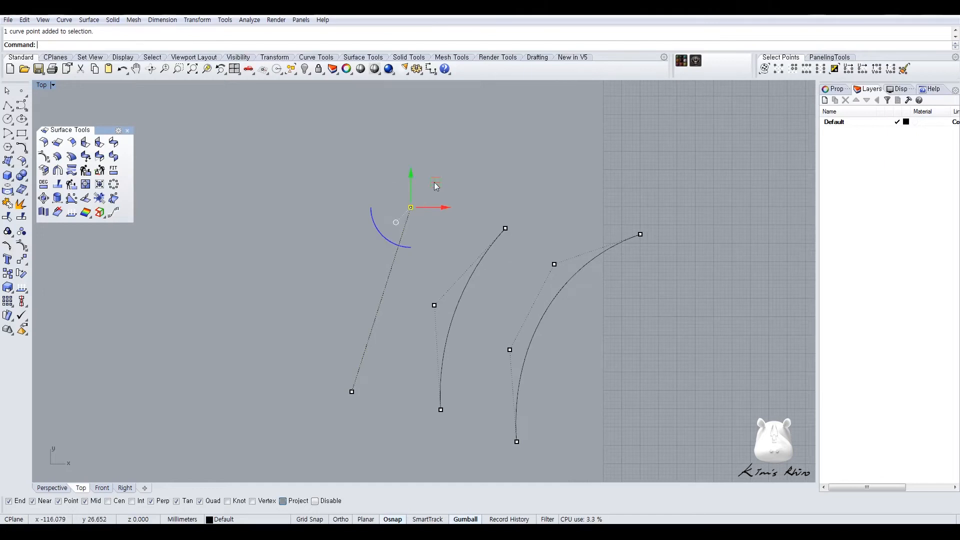
- Insert two knots along the straight line to add intermediate control points
{"action": "left_click", "coordinate": [22, 247]}
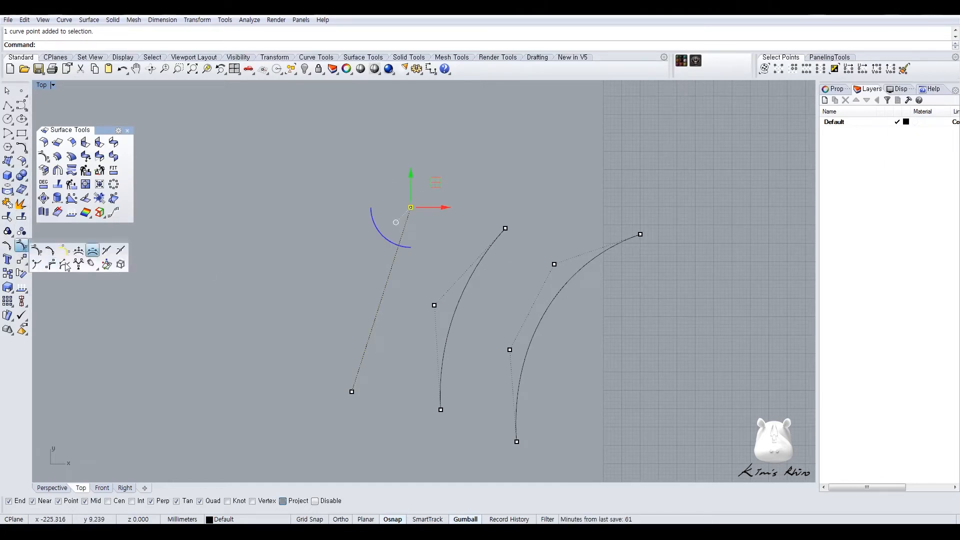
{"action": "left_click", "coordinate": [107, 251]}
{"action": "left_click", "coordinate": [396, 263]}
{"action": "left_click", "coordinate": [391, 270]}
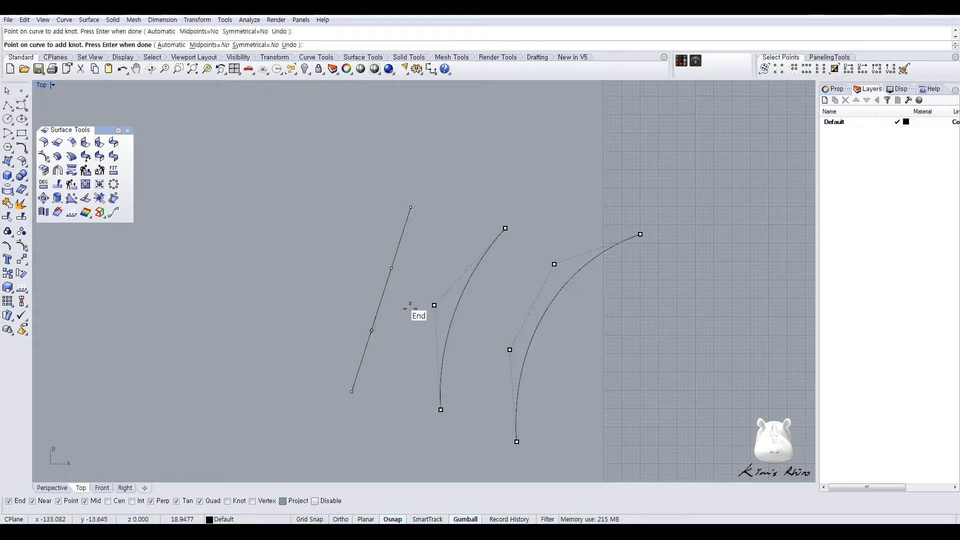
{"action": "right_click", "coordinate": [404, 282]}
- Move the line's two inserted control points to opposite sides so the line becomes a zigzag
{"action": "left_click_drag", "start_coordinate": [379, 256], "coordinate": [407, 281]}
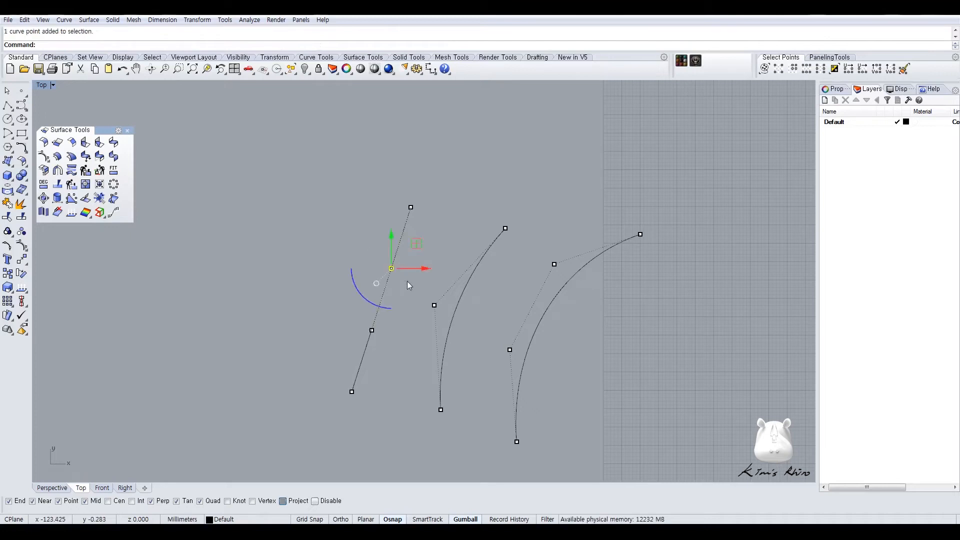
{"action": "left_click", "coordinate": [405, 283]}
{"action": "left_click_drag", "start_coordinate": [417, 244], "coordinate": [381, 231]}
{"action": "left_click_drag", "start_coordinate": [348, 329], "coordinate": [391, 343]}
{"action": "left_click_drag", "start_coordinate": [396, 306], "coordinate": [410, 324]}
{"action": "left_click", "coordinate": [358, 393]}
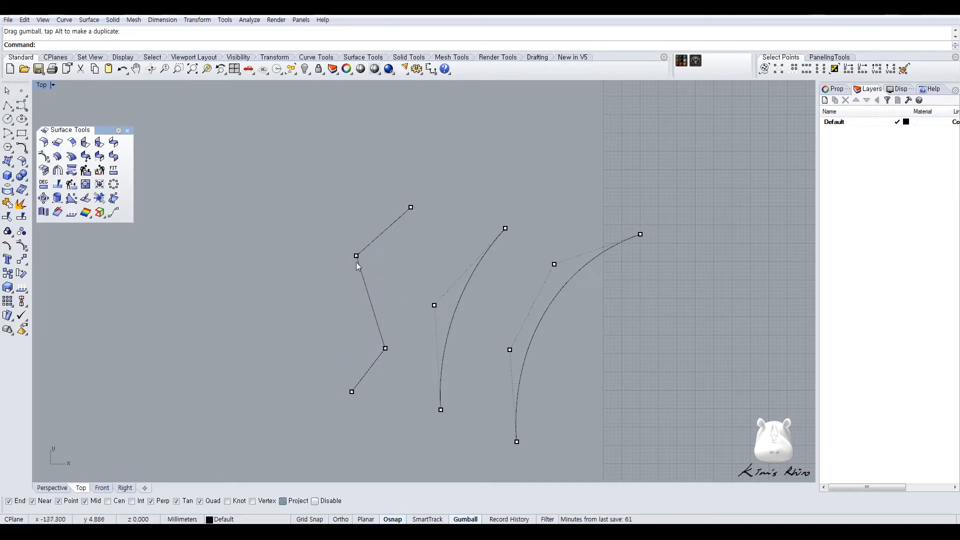
- Select the middle control point of the three-point curve to inspect it, then clear the selection
{"action": "right_click_drag", "start_coordinate": [457, 352], "coordinate": [410, 352]}
{"action": "left_click", "coordinate": [386, 306]}
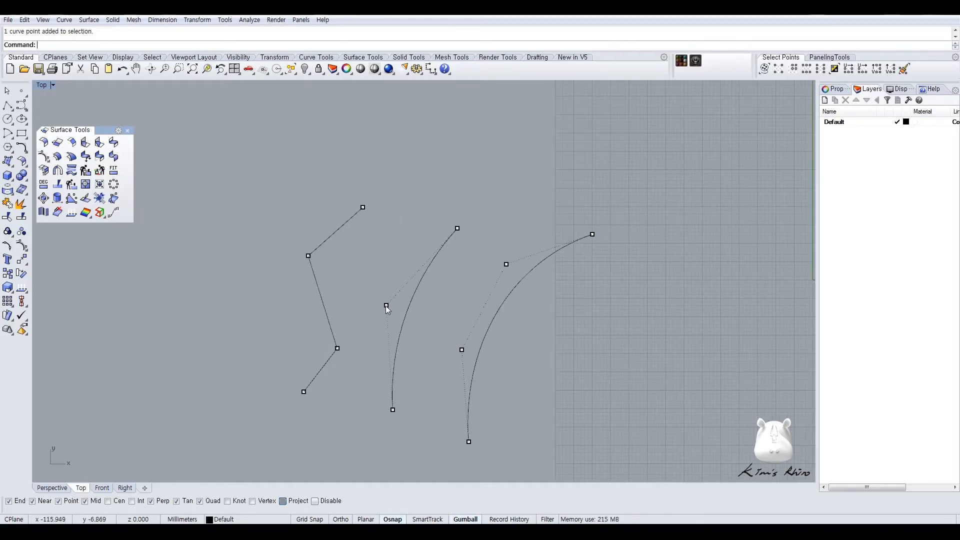
{"action": "right_click_drag", "start_coordinate": [490, 224], "coordinate": [437, 224]}
{"action": "left_click", "coordinate": [457, 173]}
- Draw an arc of about 82 mm radius beside the curves using start, end and direction at start
{"action": "right_click_drag", "start_coordinate": [457, 173], "coordinate": [417, 192]}
{"action": "left_click", "coordinate": [6, 130]}
{"action": "left_click_drag", "start_coordinate": [48, 130], "coordinate": [253, 127]}
{"action": "left_click", "coordinate": [254, 139]}
{"action": "left_click", "coordinate": [535, 373]}
{"action": "left_click", "coordinate": [630, 178]}
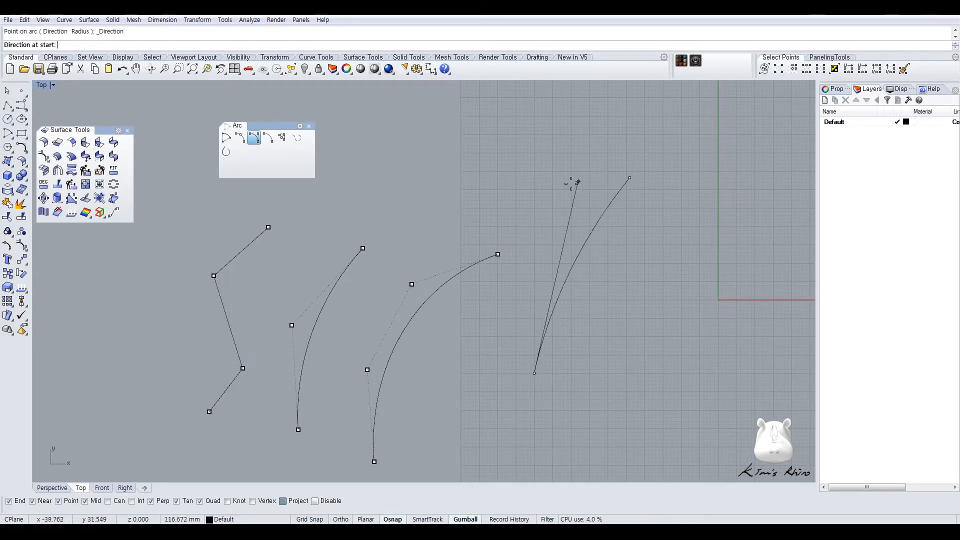
{"action": "left_click", "coordinate": [548, 193]}
- Draw a second arc of about 48 mm radius using start, end and a point on the arc
{"action": "left_click", "coordinate": [241, 139]}
{"action": "left_click", "coordinate": [593, 415]}
{"action": "left_click", "coordinate": [732, 236]}
{"action": "left_click", "coordinate": [643, 284]}
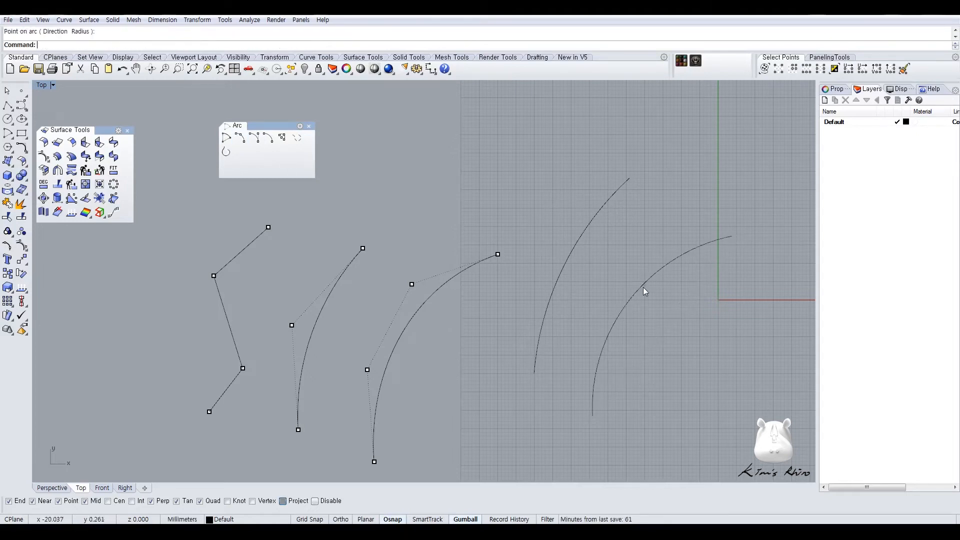
- Add a radius dimension to each of the two arcs
{"action": "left_click_drag", "start_coordinate": [643, 313], "coordinate": [624, 277]}
{"action": "left_click", "coordinate": [624, 247]}
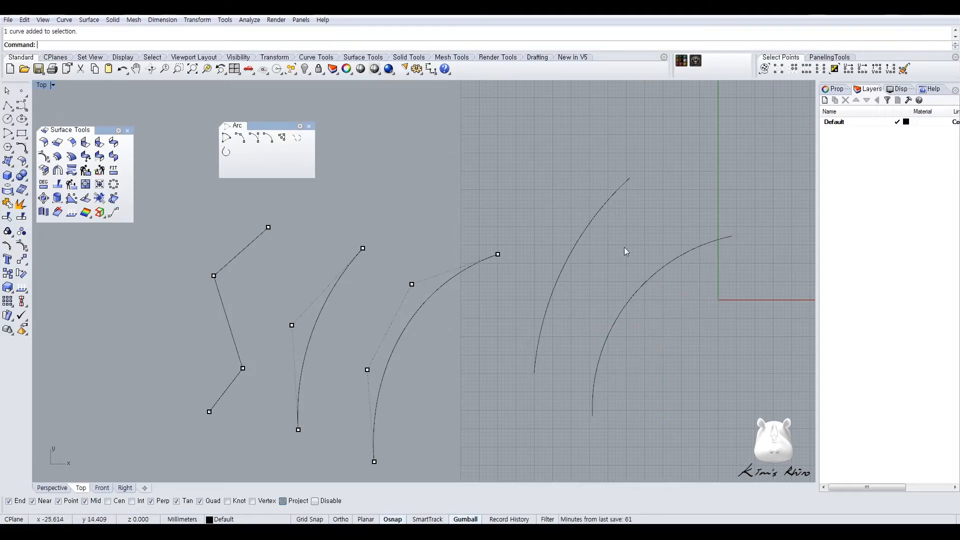
{"action": "left_click", "coordinate": [431, 70]}
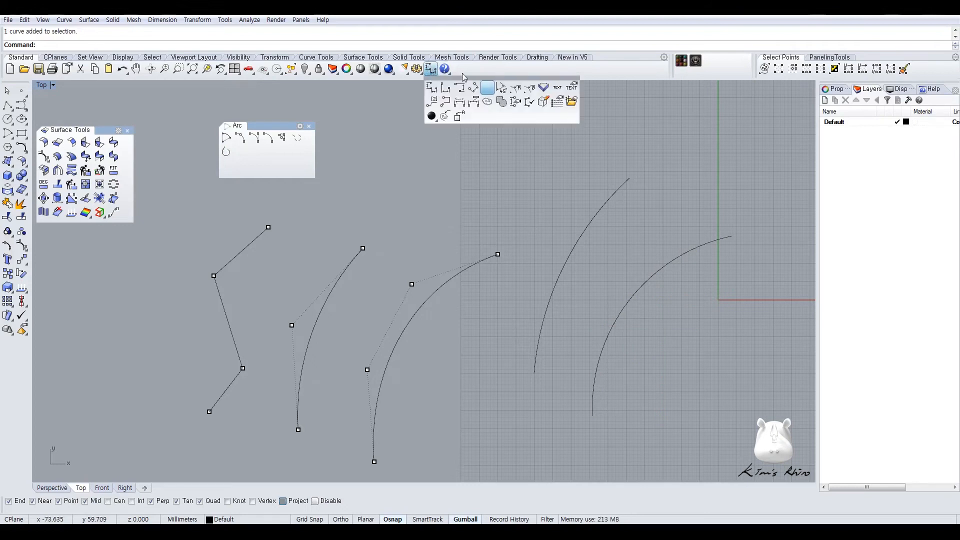
{"action": "left_click", "coordinate": [516, 91]}
{"action": "left_click", "coordinate": [688, 251]}
{"action": "left_click", "coordinate": [637, 230]}
{"action": "key", "text": "Return"}
{"action": "left_click", "coordinate": [581, 235]}
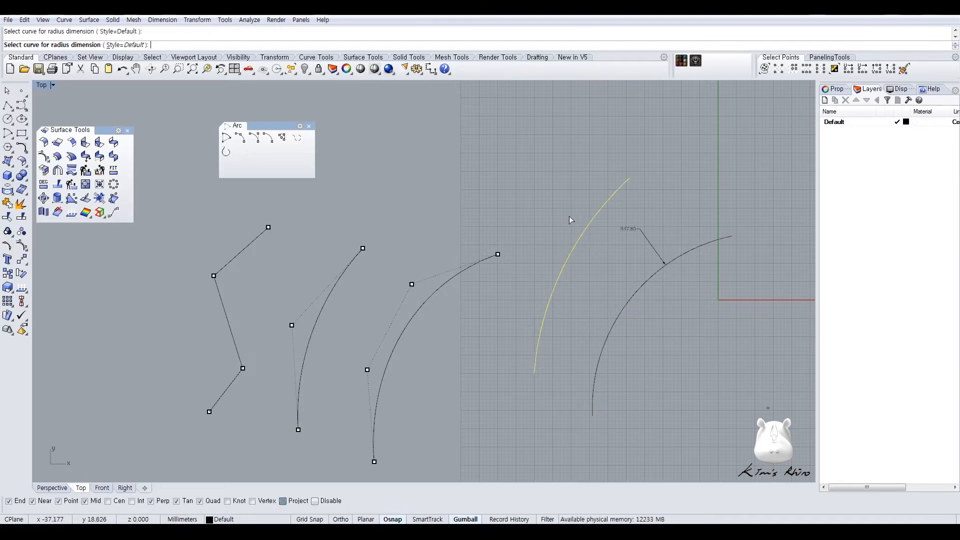
{"action": "left_click", "coordinate": [550, 206]}
- Add a second radius dimension at a different place on each of the two arcs
{"action": "scroll", "coordinate": [626, 215], "scroll_direction": "up", "scroll_amount": 5}
{"action": "right_click_drag", "start_coordinate": [612, 252], "coordinate": [535, 217]}
{"action": "key", "text": "Return"}
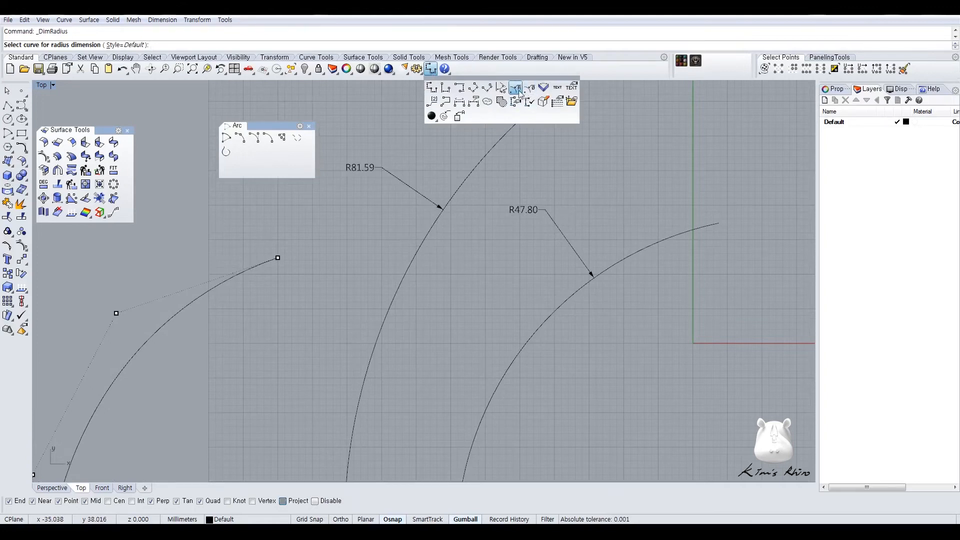
{"action": "left_click", "coordinate": [645, 264]}
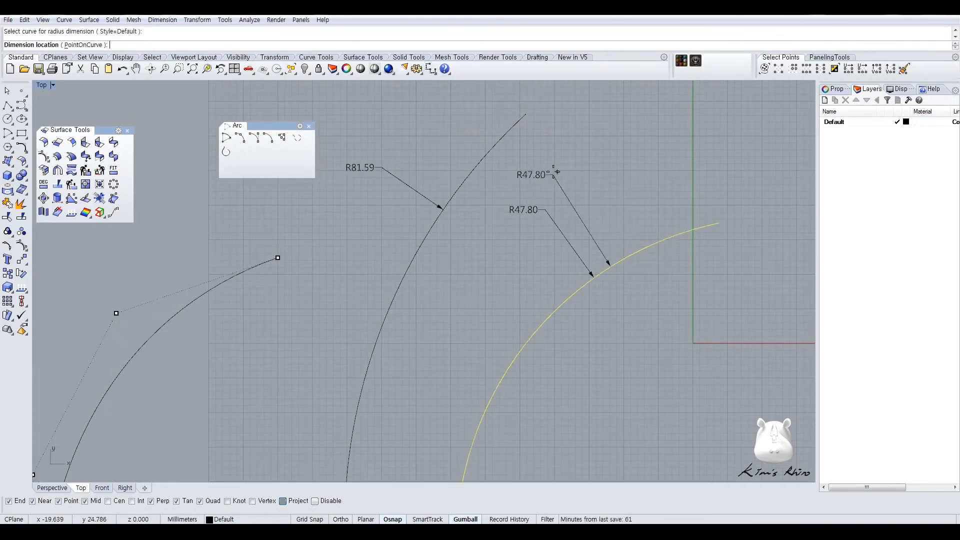
{"action": "left_click", "coordinate": [454, 349]}
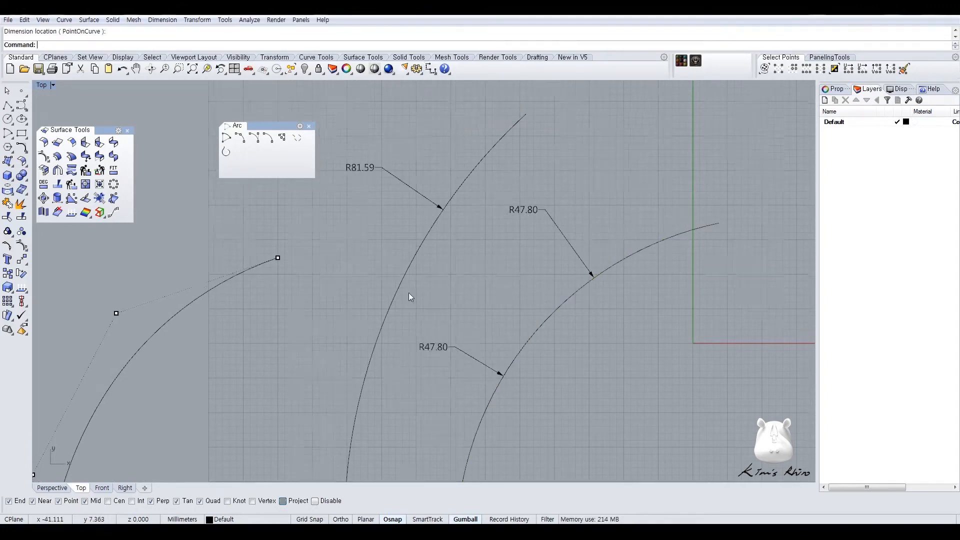
{"action": "right_click_drag", "start_coordinate": [442, 223], "coordinate": [614, 260]}
{"action": "key", "text": "Return"}
{"action": "left_click", "coordinate": [636, 219]}
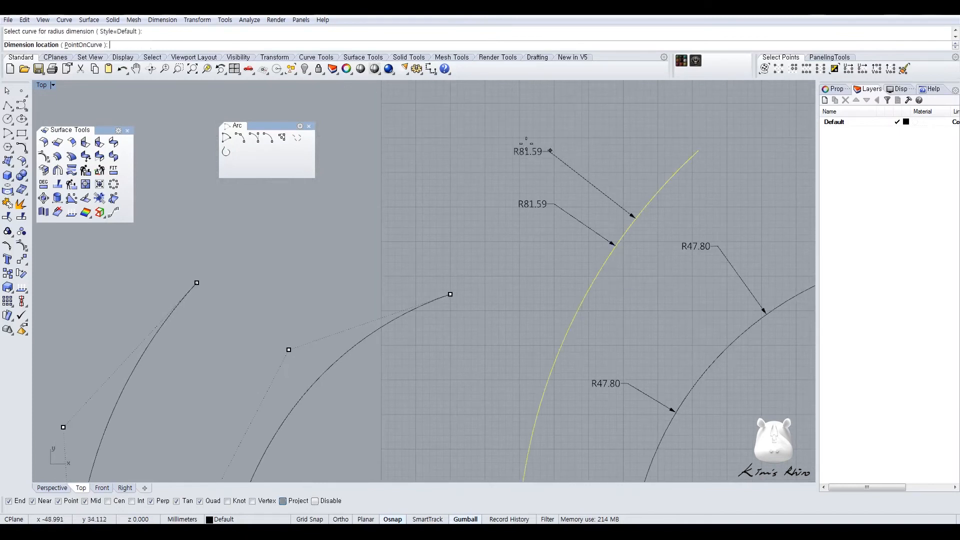
{"action": "left_click", "coordinate": [458, 217]}
{"action": "right_click_drag", "start_coordinate": [468, 245], "coordinate": [472, 216]}
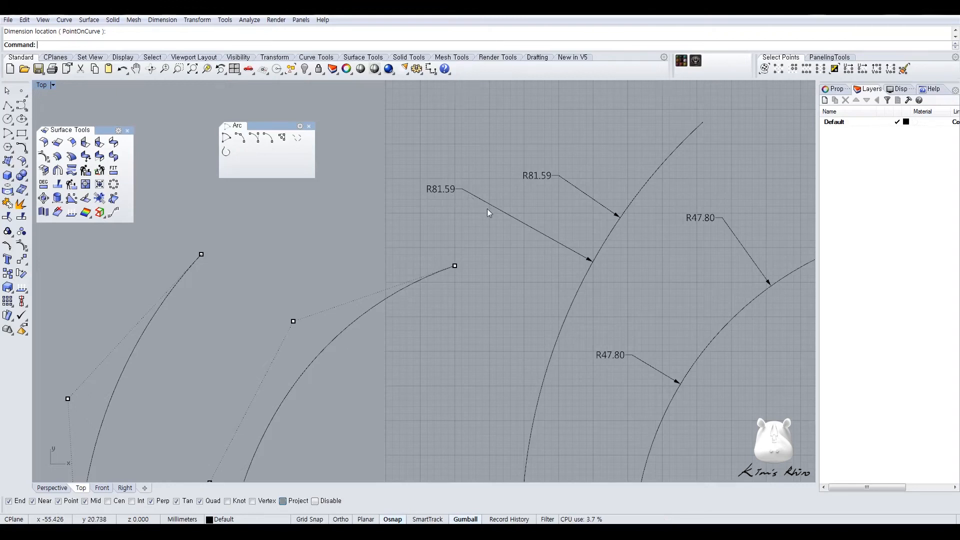
- Dimension the radius of the four-point curve near its upper end
{"action": "scroll", "coordinate": [500, 220], "scroll_direction": "down", "scroll_amount": 3}
{"action": "right_click_drag", "start_coordinate": [453, 222], "coordinate": [506, 197]}
{"action": "scroll", "coordinate": [506, 197], "scroll_direction": "up", "scroll_amount": 2}
{"action": "right_click_drag", "start_coordinate": [351, 245], "coordinate": [416, 232]}
{"action": "right_click", "coordinate": [451, 253]}
{"action": "left_click", "coordinate": [450, 253]}
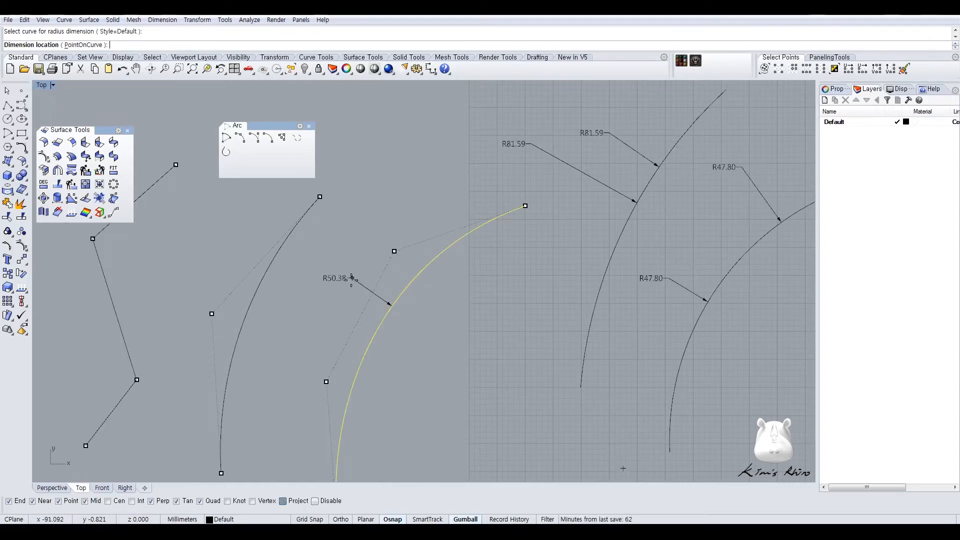
{"action": "scroll", "coordinate": [404, 214], "scroll_direction": "up", "scroll_amount": 3}
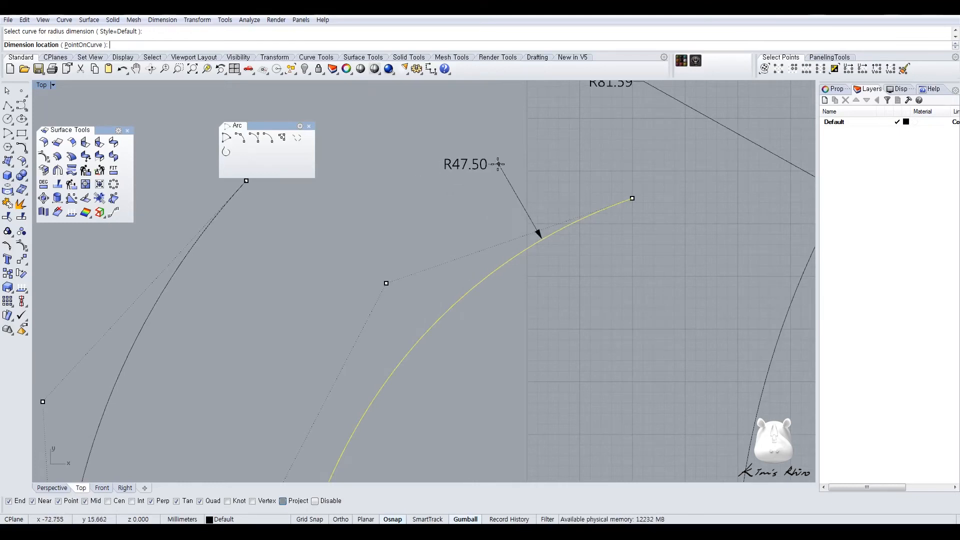
{"action": "left_click", "coordinate": [457, 201]}
- Dimension the radius of the four-point curve at another place further down
{"action": "scroll", "coordinate": [431, 236], "scroll_direction": "down", "scroll_amount": 2}
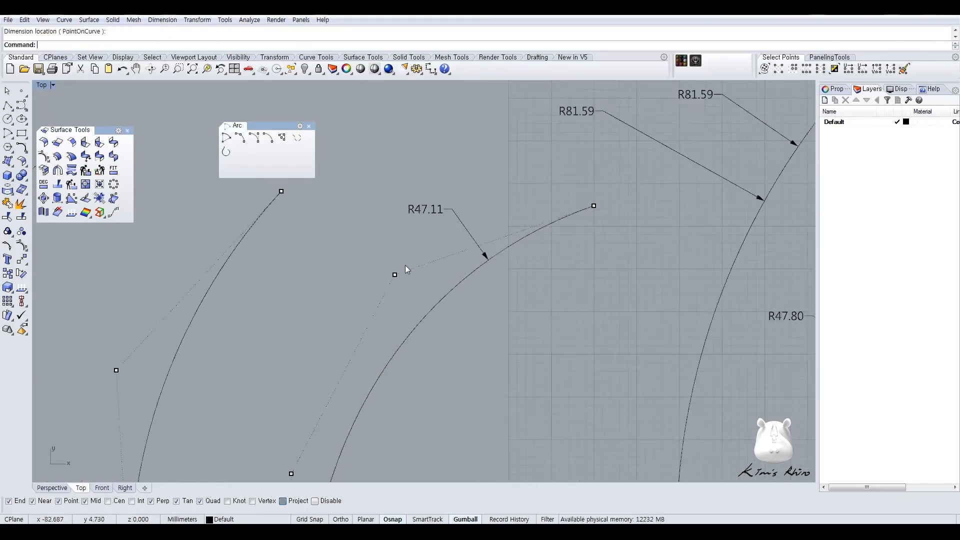
{"action": "scroll", "coordinate": [405, 265], "scroll_direction": "down", "scroll_amount": 2}
{"action": "right_click_drag", "start_coordinate": [379, 303], "coordinate": [427, 267]}
{"action": "right_click", "coordinate": [427, 267]}
{"action": "left_click", "coordinate": [439, 307]}
{"action": "left_click", "coordinate": [330, 279]}
- Move the middle control point of the three-point curve outward to increase its bend
{"action": "right_click_drag", "start_coordinate": [388, 346], "coordinate": [448, 358]}
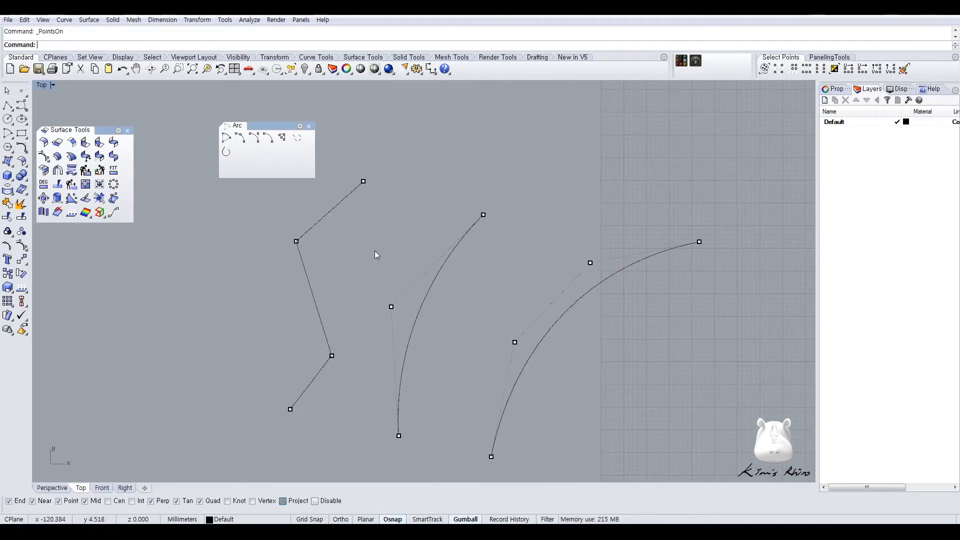
{"action": "left_click_drag", "start_coordinate": [379, 288], "coordinate": [410, 333]}
{"action": "left_click_drag", "start_coordinate": [416, 287], "coordinate": [368, 267]}
- Dimension the radius of the three-point curve at three different places along its length
{"action": "left_click", "coordinate": [431, 69]}
{"action": "left_click", "coordinate": [502, 89]}
{"action": "left_click", "coordinate": [433, 247]}
{"action": "left_click", "coordinate": [387, 232]}
{"action": "right_click", "coordinate": [390, 307]}
{"action": "left_click", "coordinate": [392, 317]}
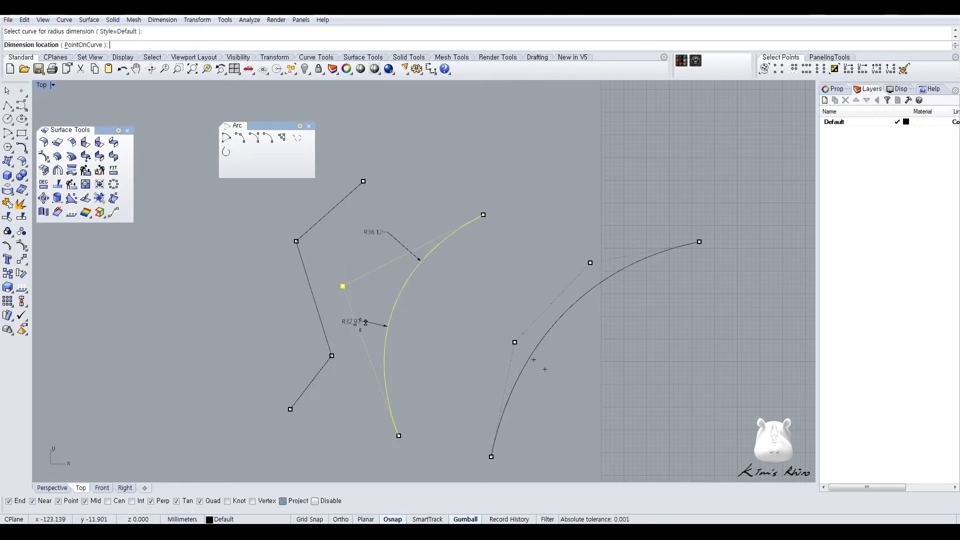
{"action": "left_click", "coordinate": [364, 324]}
{"action": "right_click", "coordinate": [400, 280]}
{"action": "left_click", "coordinate": [447, 237]}
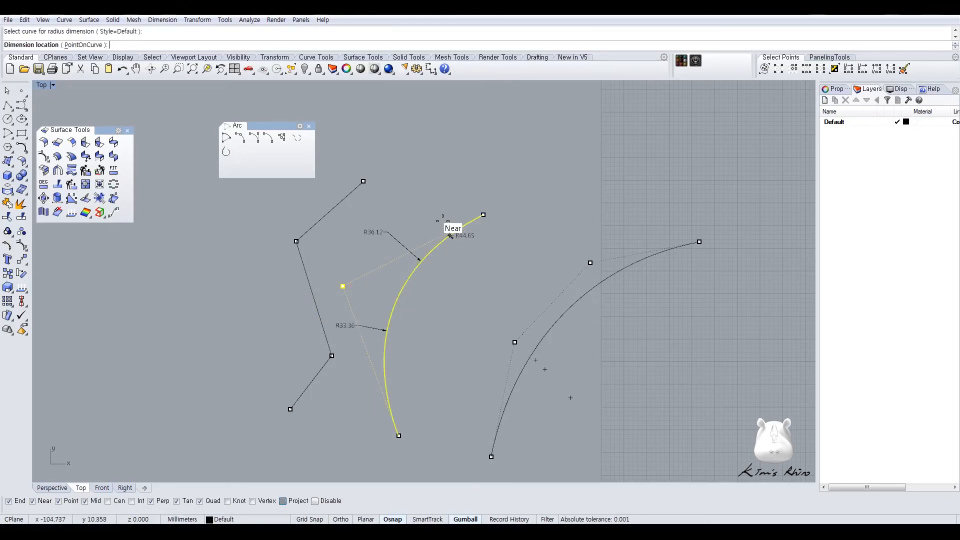
{"action": "left_click", "coordinate": [424, 191]}
{"action": "scroll", "coordinate": [430, 235], "scroll_direction": "up", "scroll_amount": 4}
{"action": "scroll", "coordinate": [547, 285], "scroll_direction": "down", "scroll_amount": 3}
- Move the middle control point of the three-point curve back toward the curve to flatten it
{"action": "left_click_drag", "start_coordinate": [371, 253], "coordinate": [405, 296]}
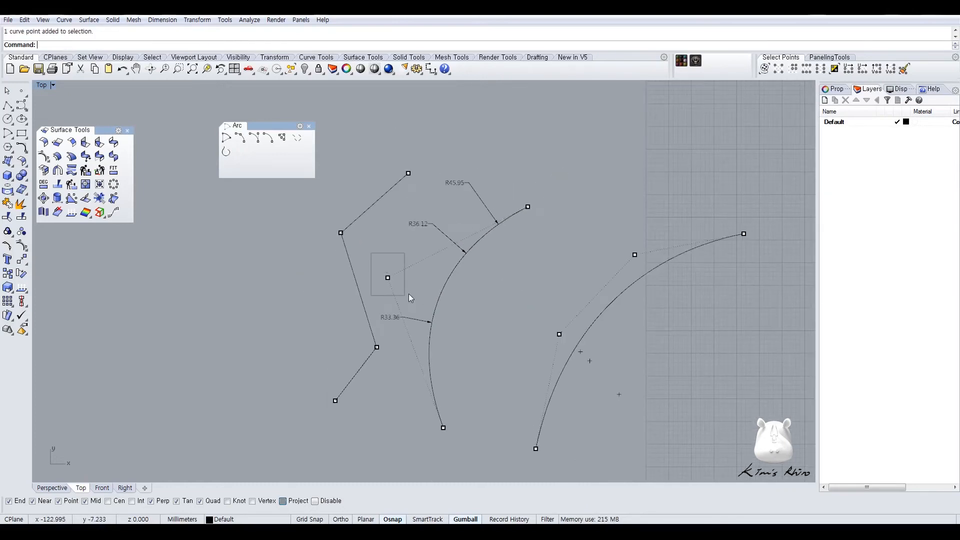
{"action": "left_click_drag", "start_coordinate": [413, 257], "coordinate": [477, 299]}
{"action": "right_click_drag", "start_coordinate": [518, 295], "coordinate": [475, 297]}
- Delete the three radius dimensions beside the three-point curve
{"action": "left_click", "coordinate": [398, 231]}
{"action": "left_click", "coordinate": [502, 299]}
{"action": "right_click", "coordinate": [537, 280]}
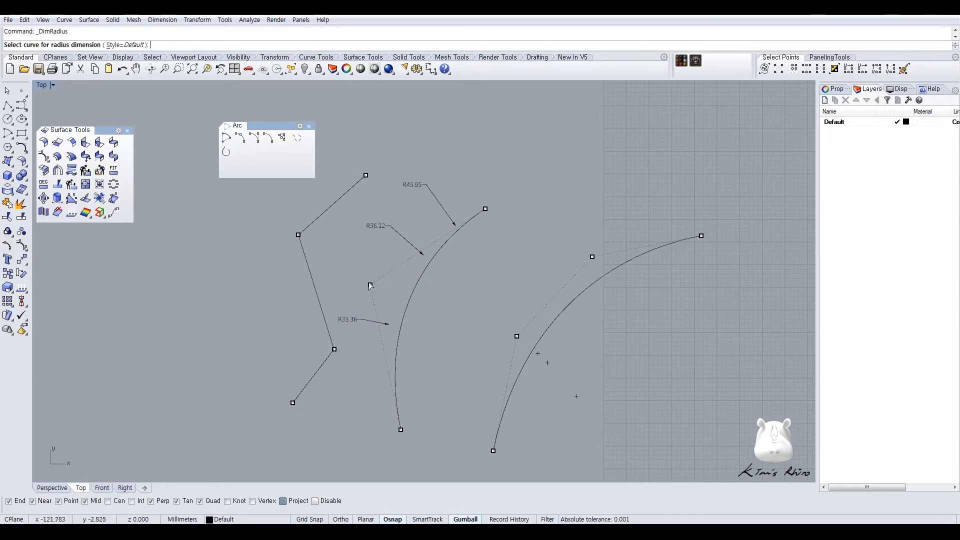
{"action": "right_click_drag", "start_coordinate": [388, 229], "coordinate": [415, 234]}
{"action": "key", "text": "Escape"}
{"action": "left_click", "coordinate": [406, 230]}
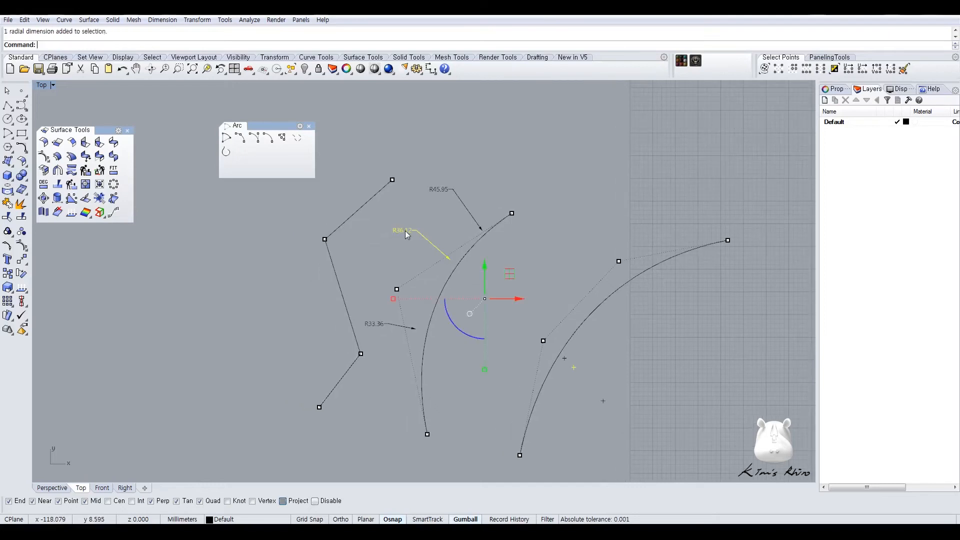
{"action": "key", "text": "Delete"}
{"action": "left_click", "coordinate": [447, 190]}
{"action": "key", "text": "Delete"}
{"action": "left_click", "coordinate": [376, 324]}
{"action": "key", "text": "Delete"}
- Turn off the control points of all curves and select the four-point curve
{"action": "right_click_drag", "start_coordinate": [446, 290], "coordinate": [450, 277]}
{"action": "key", "text": "Escape"}
{"action": "left_click", "coordinate": [439, 288]}
{"action": "left_click", "coordinate": [590, 300]}
{"action": "left_click", "coordinate": [593, 303]}
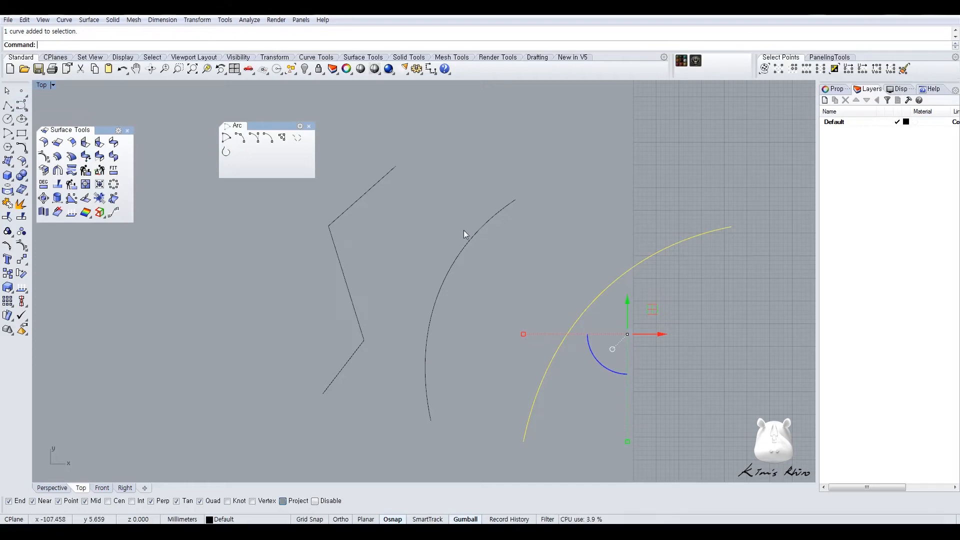
{"action": "key", "text": "Escape"}
{"action": "right_click_drag", "start_coordinate": [584, 310], "coordinate": [473, 281]}
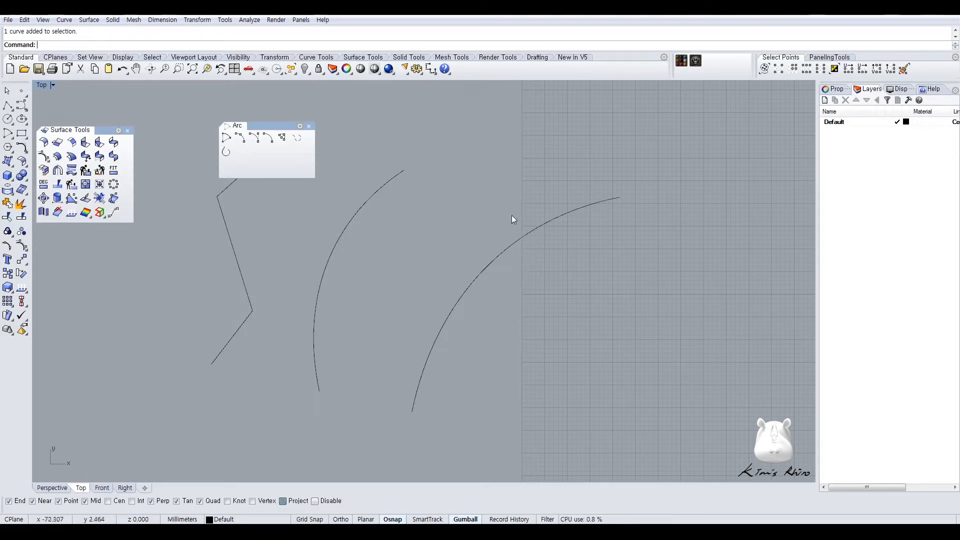
{"action": "left_click", "coordinate": [506, 250]}
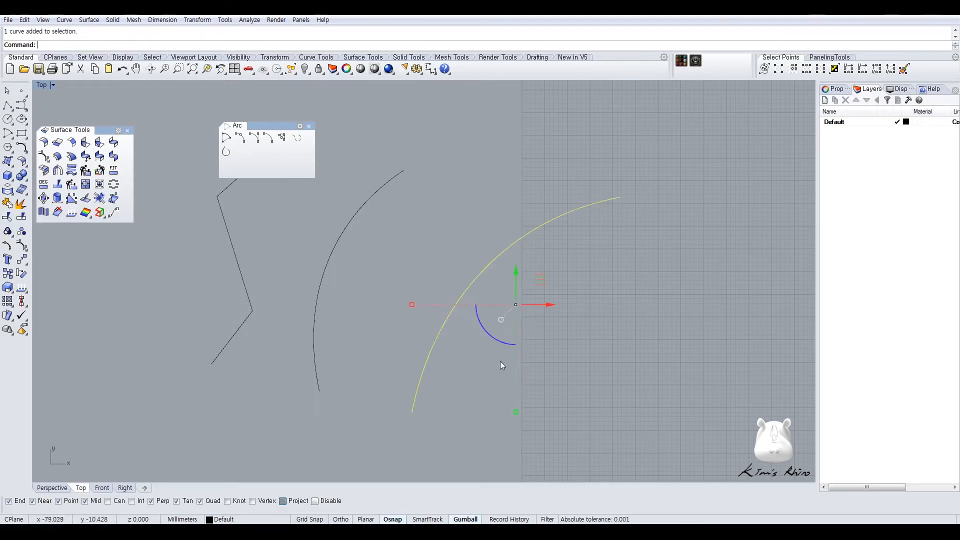
- Draw an arc of about 35 mm radius by start, end and direction, plus an oppositely bent arc of about 39 mm radius meeting its lower part
{"action": "left_click", "coordinate": [8, 133]}
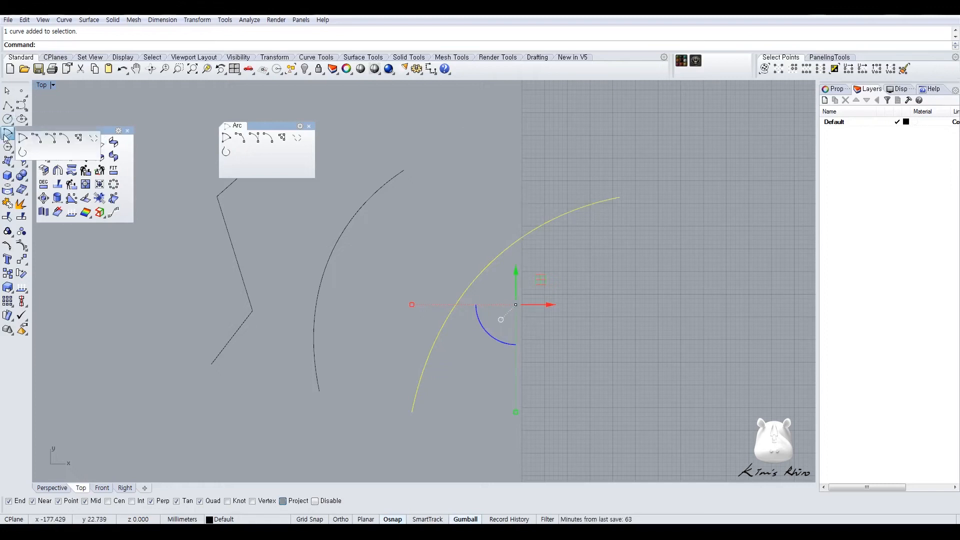
{"action": "left_click", "coordinate": [56, 143]}
{"action": "left_click", "coordinate": [488, 106]}
{"action": "left_click", "coordinate": [513, 225]}
{"action": "left_click", "coordinate": [536, 176]}
{"action": "right_click", "coordinate": [531, 193]}
{"action": "left_click", "coordinate": [517, 197]}
{"action": "left_click", "coordinate": [620, 338]}
{"action": "left_click", "coordinate": [534, 382]}
{"action": "scroll", "coordinate": [510, 235], "scroll_direction": "up", "scroll_amount": 3}
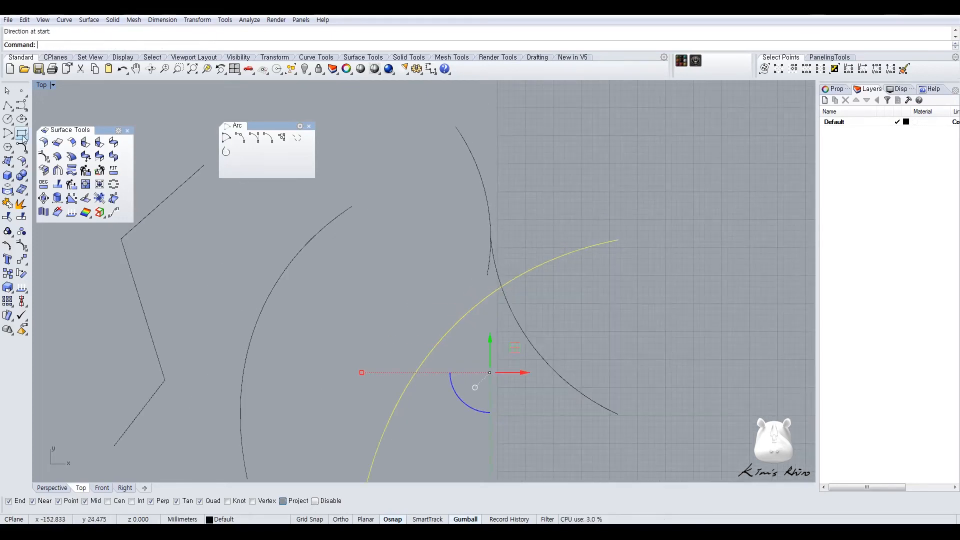
- Draw a circle of about 34 mm radius tangent to both the upper and the lower arc
{"action": "left_click", "coordinate": [8, 135]}
{"action": "left_click", "coordinate": [7, 119]}
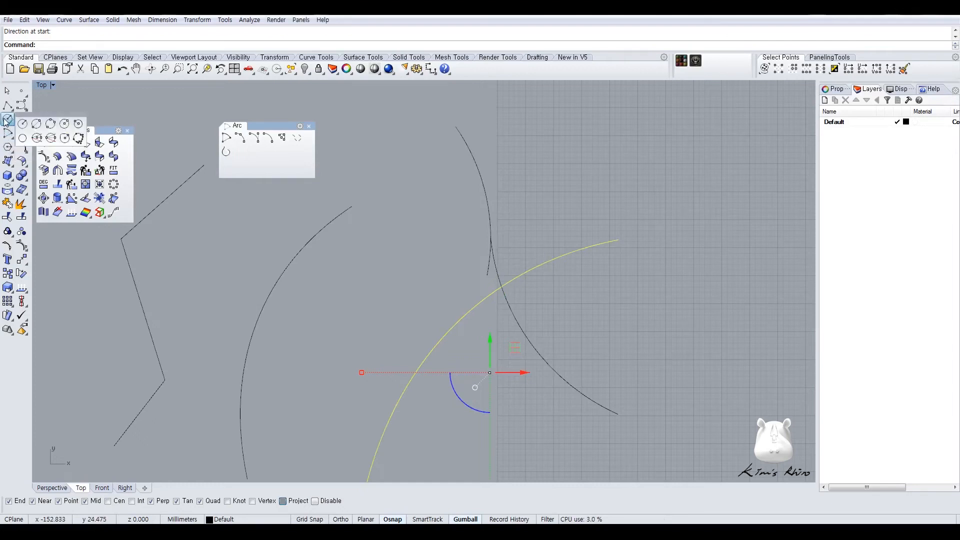
{"action": "left_click", "coordinate": [23, 138]}
{"action": "scroll", "coordinate": [518, 208], "scroll_direction": "up", "scroll_amount": 2}
{"action": "left_click", "coordinate": [484, 216]}
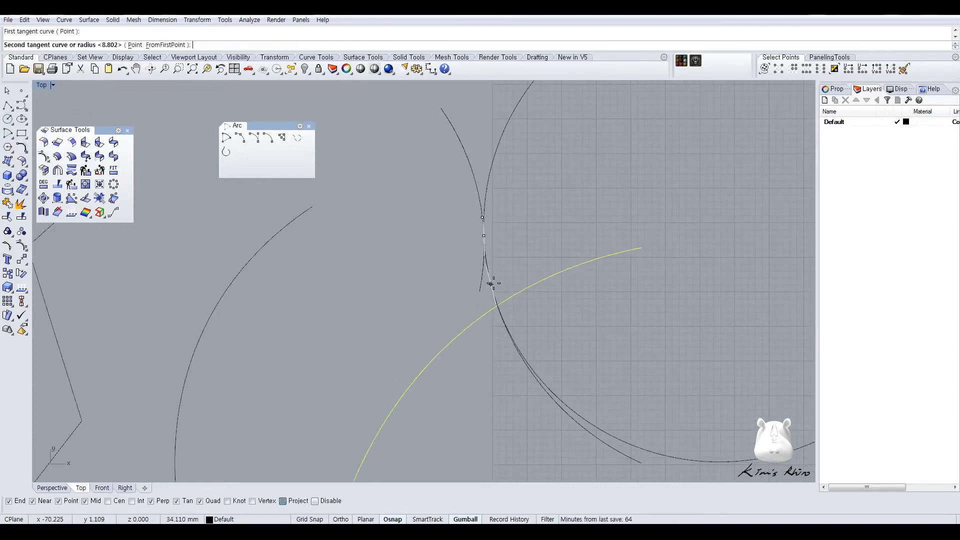
{"action": "left_click", "coordinate": [491, 283]}
{"action": "key", "text": "Return"}
- Trim the circle and both arcs against each other, leaving one continuous S-shaped run of three tangent arcs
{"action": "scroll", "coordinate": [498, 280], "scroll_direction": "up", "scroll_amount": 4}
{"action": "left_click_drag", "start_coordinate": [502, 278], "coordinate": [411, 184]}
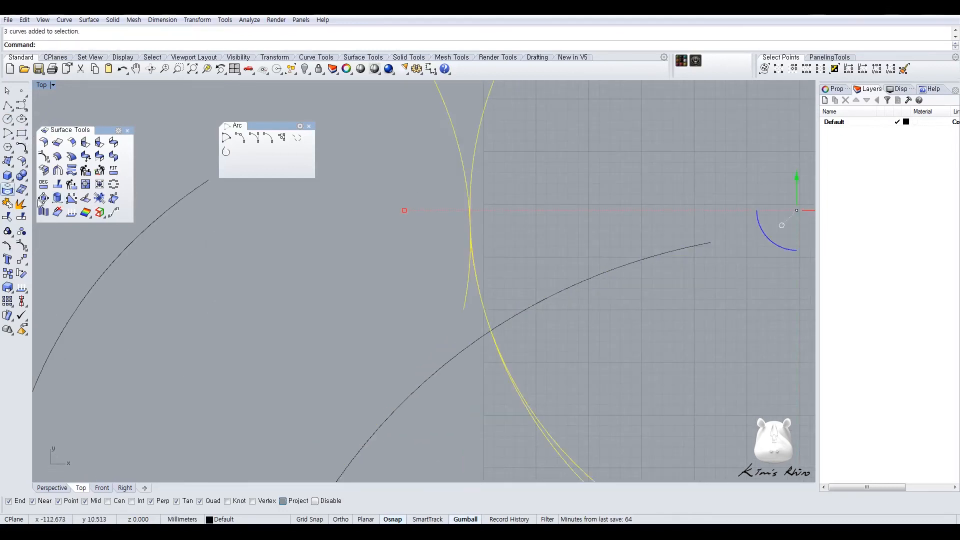
{"action": "left_click", "coordinate": [7, 216]}
{"action": "left_click", "coordinate": [479, 146]}
{"action": "left_click", "coordinate": [468, 273]}
{"action": "scroll", "coordinate": [472, 232], "scroll_direction": "up", "scroll_amount": 4}
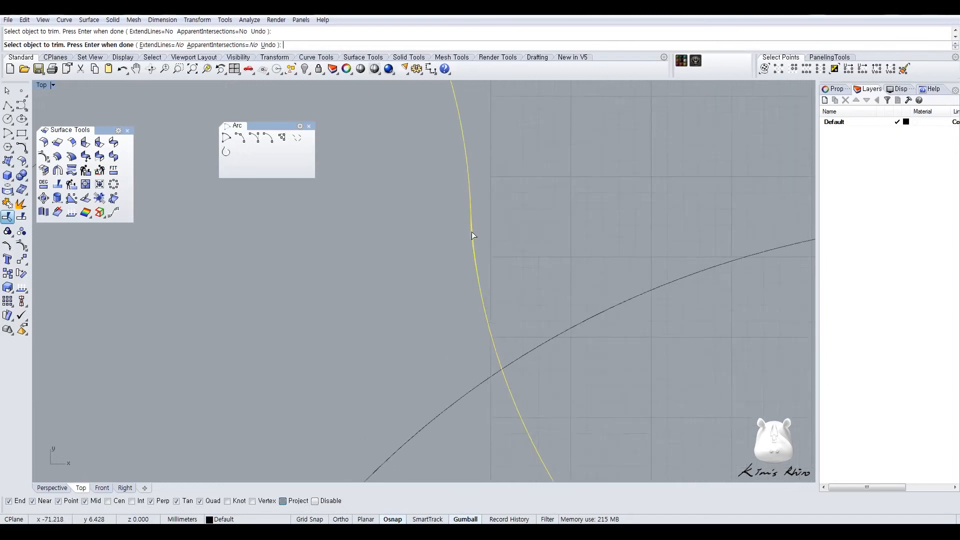
{"action": "scroll", "coordinate": [472, 228], "scroll_direction": "up", "scroll_amount": 3}
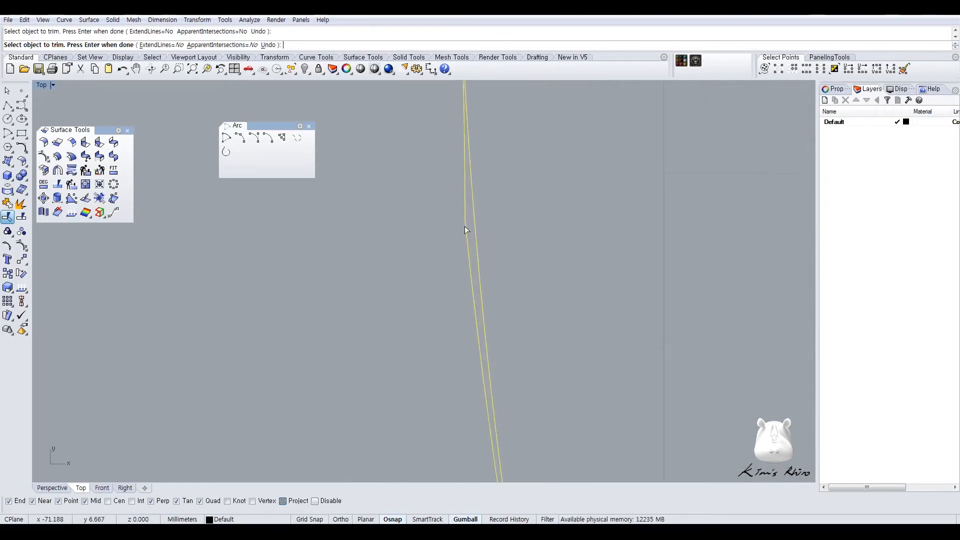
{"action": "left_click", "coordinate": [483, 242]}
{"action": "scroll", "coordinate": [484, 238], "scroll_direction": "down", "scroll_amount": 3}
{"action": "key", "text": "Return"}
{"action": "scroll", "coordinate": [490, 235], "scroll_direction": "down", "scroll_amount": 3}
{"action": "scroll", "coordinate": [508, 260], "scroll_direction": "up", "scroll_amount": 2}
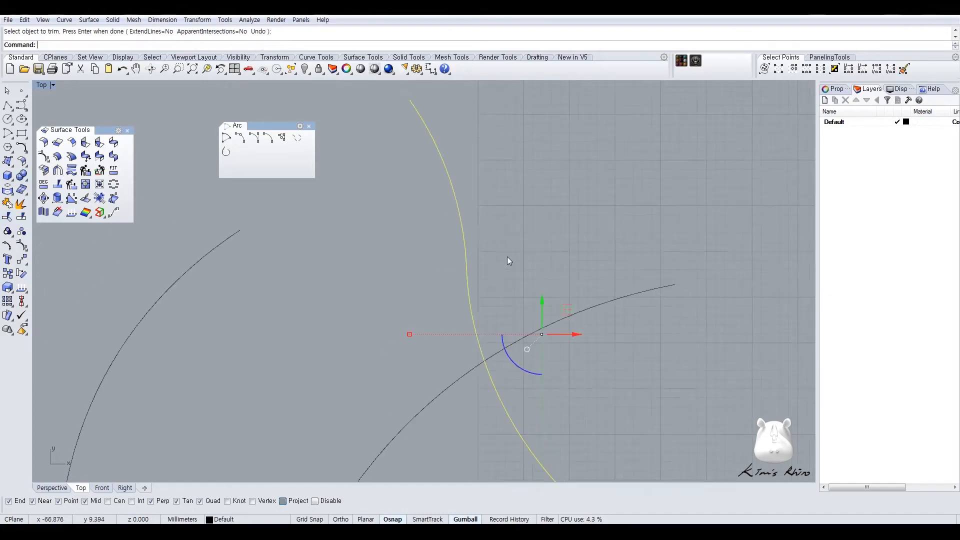
- Show the control points of the three tangent arcs to examine them, and hide them again
{"action": "key", "text": "F10"}
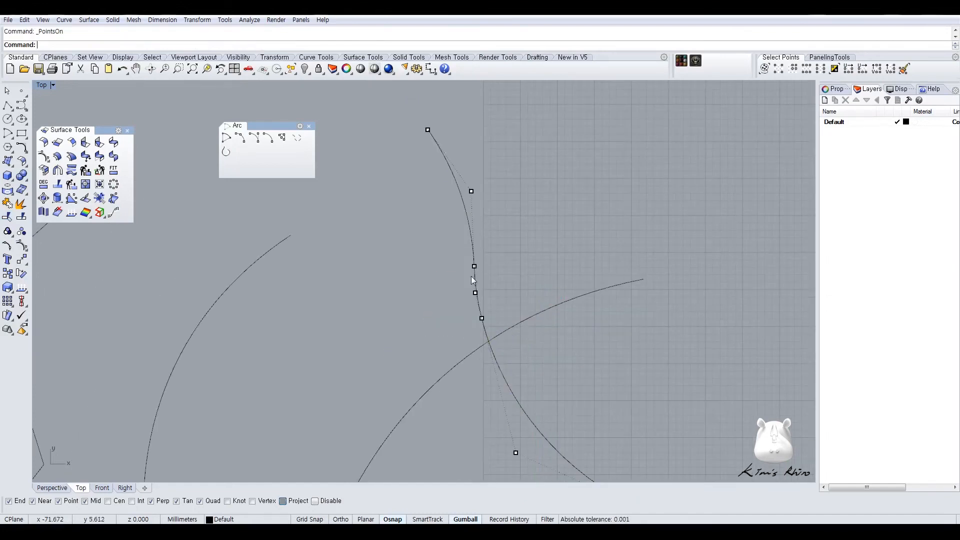
{"action": "right_click_drag", "start_coordinate": [483, 323], "coordinate": [493, 296]}
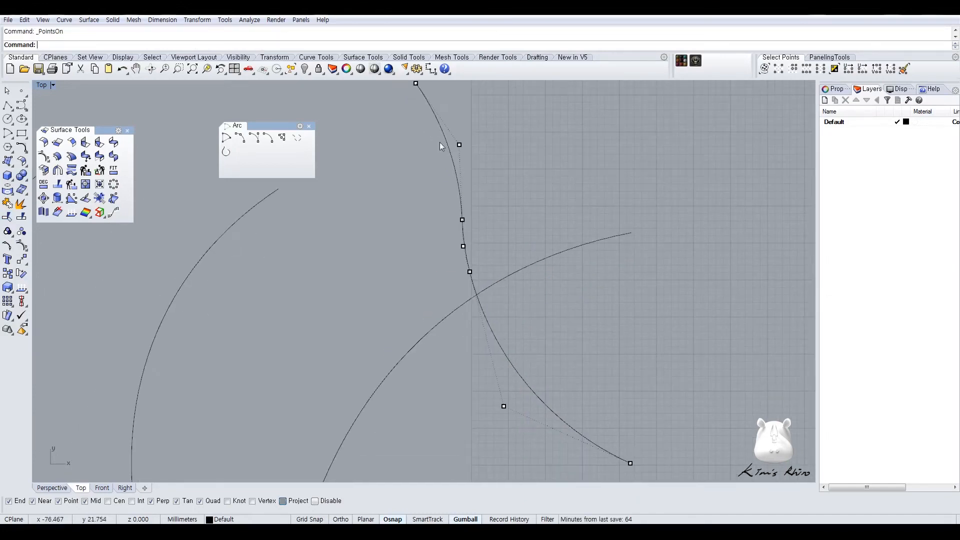
{"action": "right_click_drag", "start_coordinate": [439, 254], "coordinate": [373, 255]}
{"action": "key", "text": "Escape"}
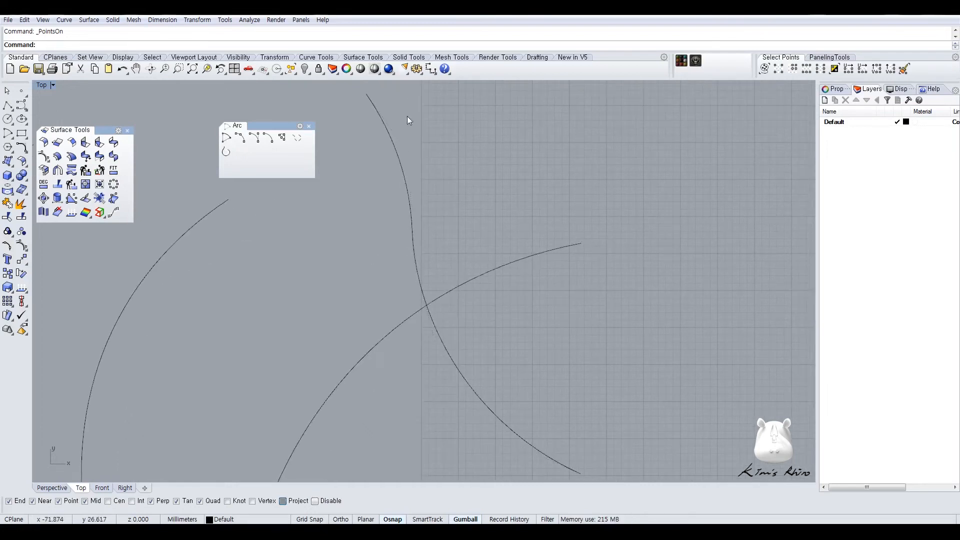
- Dimension the radius of the upper arc, the short connecting arc and the lower arc
{"action": "left_click", "coordinate": [432, 71]}
{"action": "left_click", "coordinate": [518, 89]}
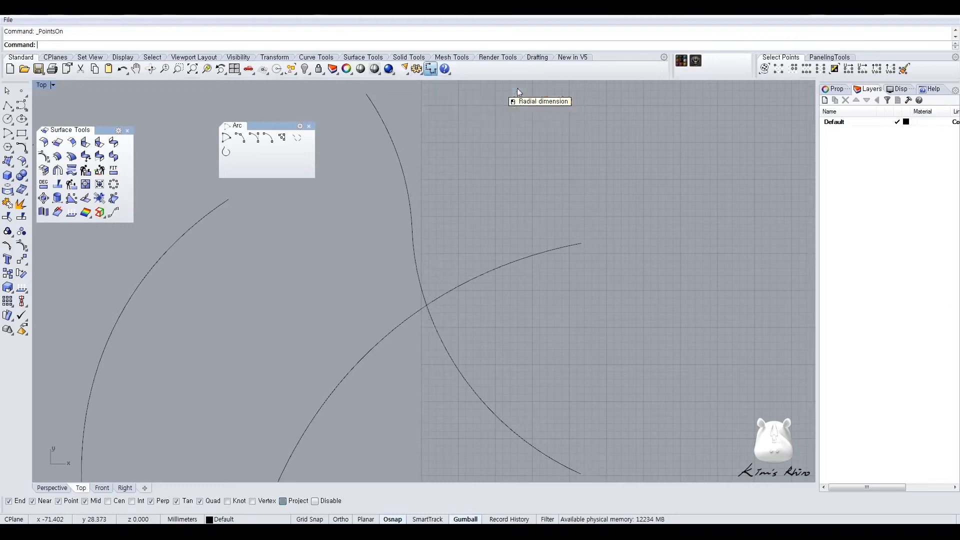
{"action": "left_click", "coordinate": [402, 158]}
{"action": "right_click", "coordinate": [416, 256]}
{"action": "left_click", "coordinate": [416, 257]}
{"action": "left_click", "coordinate": [457, 334]}
{"action": "right_click", "coordinate": [461, 356]}
{"action": "left_click", "coordinate": [464, 364]}
{"action": "left_click", "coordinate": [520, 321]}
{"action": "scroll", "coordinate": [520, 322], "scroll_direction": "down", "scroll_amount": 2}
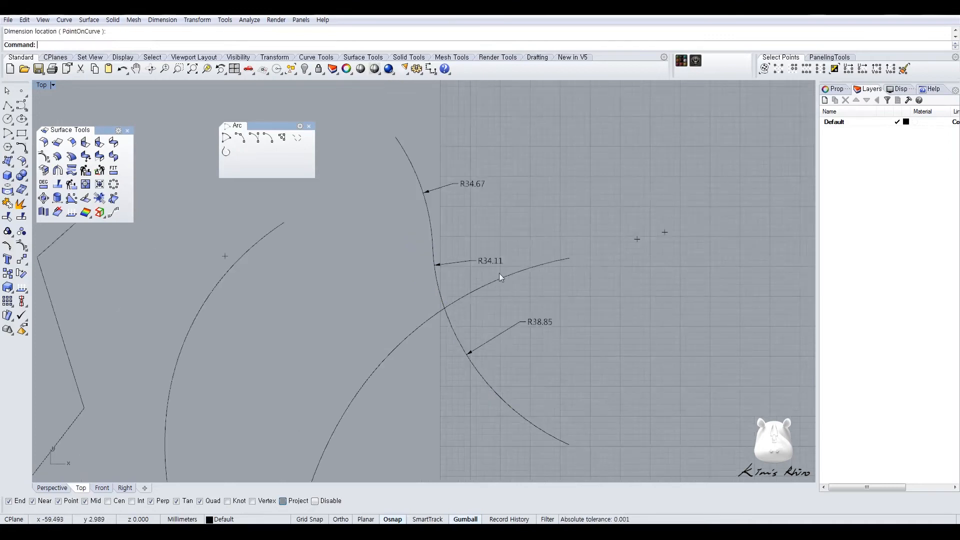
{"action": "left_click_drag", "start_coordinate": [390, 144], "coordinate": [744, 450]}
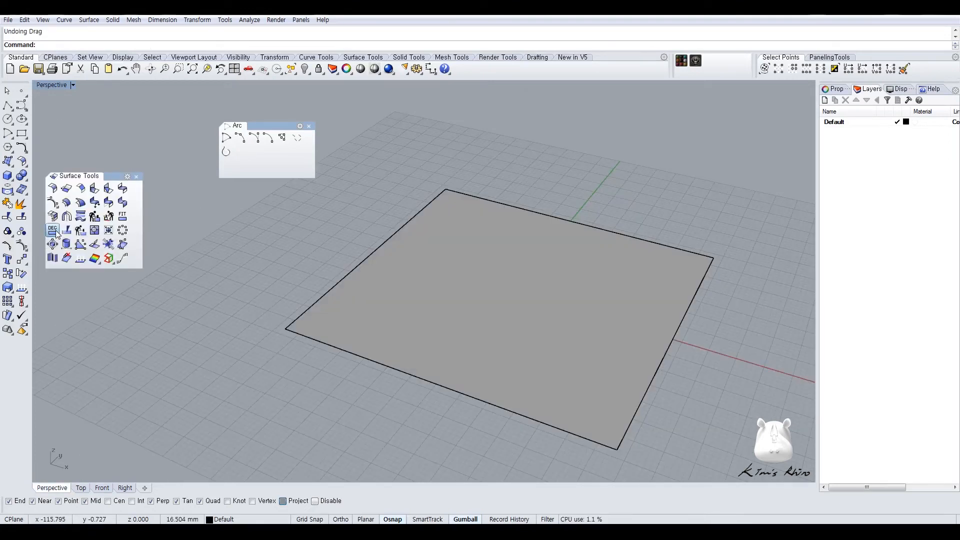
- Run Change Degree on the square planar surface, accepting 1 for both the U and V degree
{"action": "left_click", "coordinate": [54, 231]}
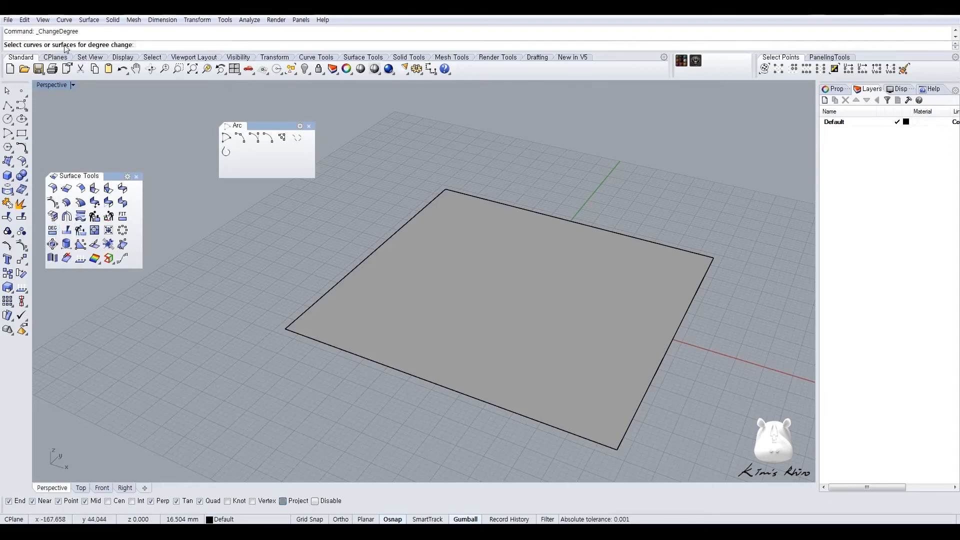
{"action": "left_click", "coordinate": [440, 308]}
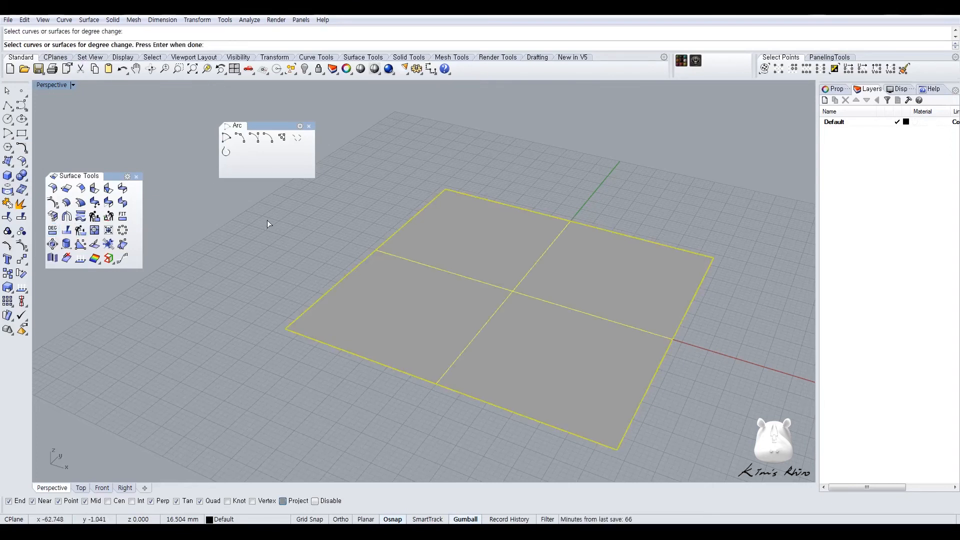
{"action": "key", "text": "Return"}
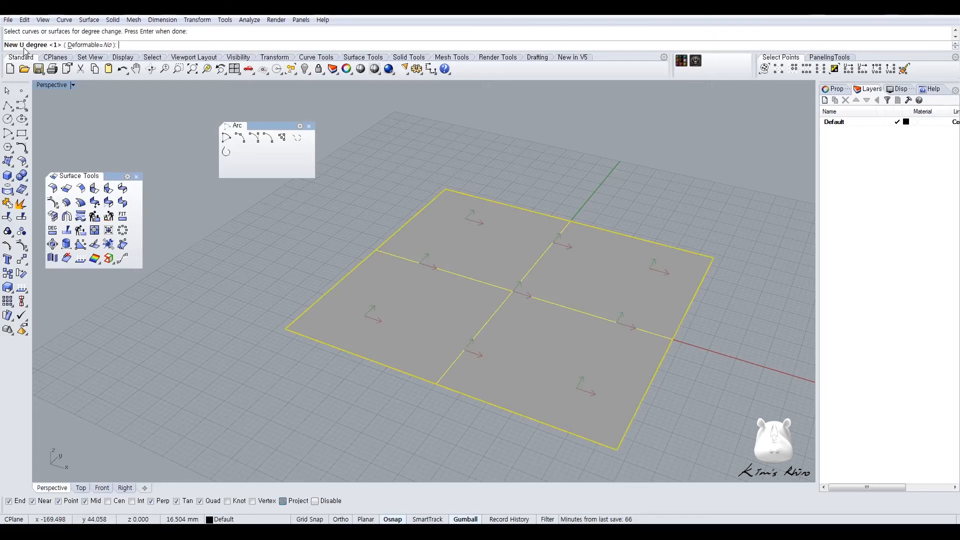
{"action": "key", "text": "Return"}
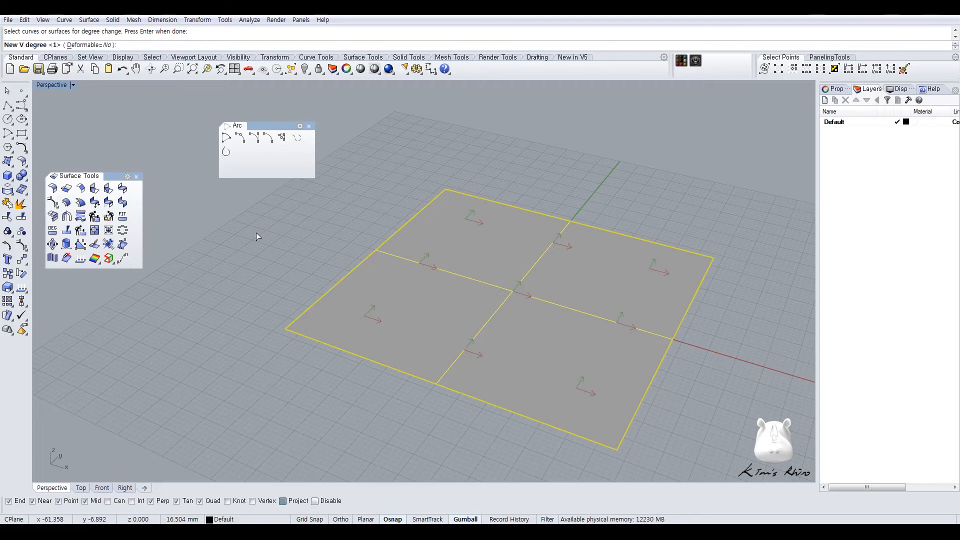
{"action": "key", "text": "Return"}
- Analyze the direction of the square surface to examine its normal, U and V arrows
{"action": "right_click_drag", "start_coordinate": [248, 240], "coordinate": [358, 248]}
{"action": "right_click_drag", "start_coordinate": [284, 259], "coordinate": [499, 310]}
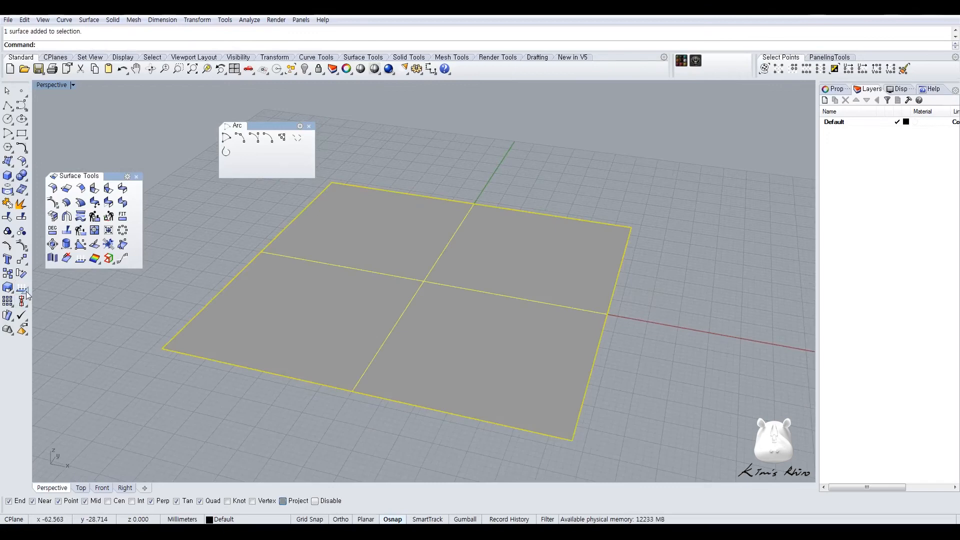
{"action": "left_click", "coordinate": [22, 289]}
{"action": "left_click", "coordinate": [22, 289]}
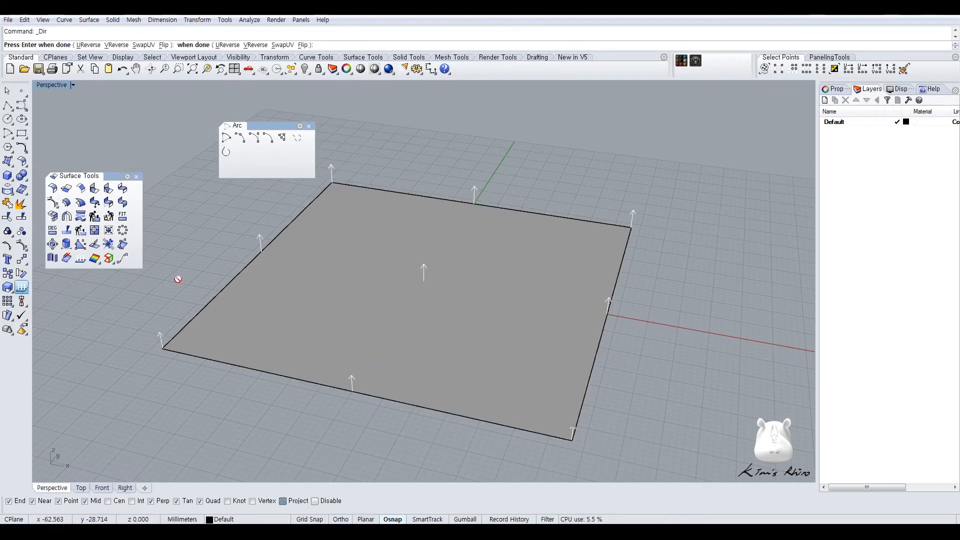
{"action": "scroll", "coordinate": [386, 294], "scroll_direction": "up", "scroll_amount": 3}
{"action": "scroll", "coordinate": [386, 294], "scroll_direction": "up", "scroll_amount": 2}
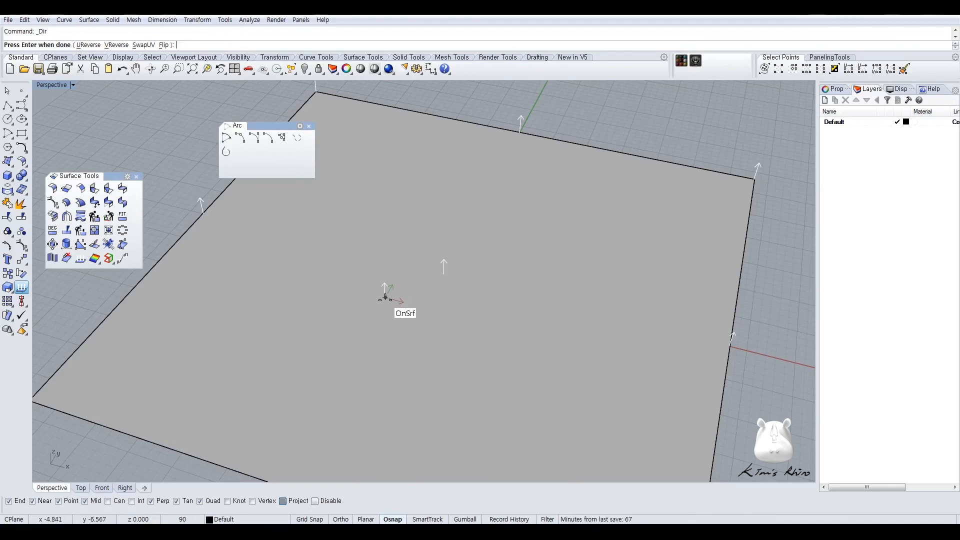
{"action": "scroll", "coordinate": [384, 294], "scroll_direction": "down", "scroll_amount": 1}
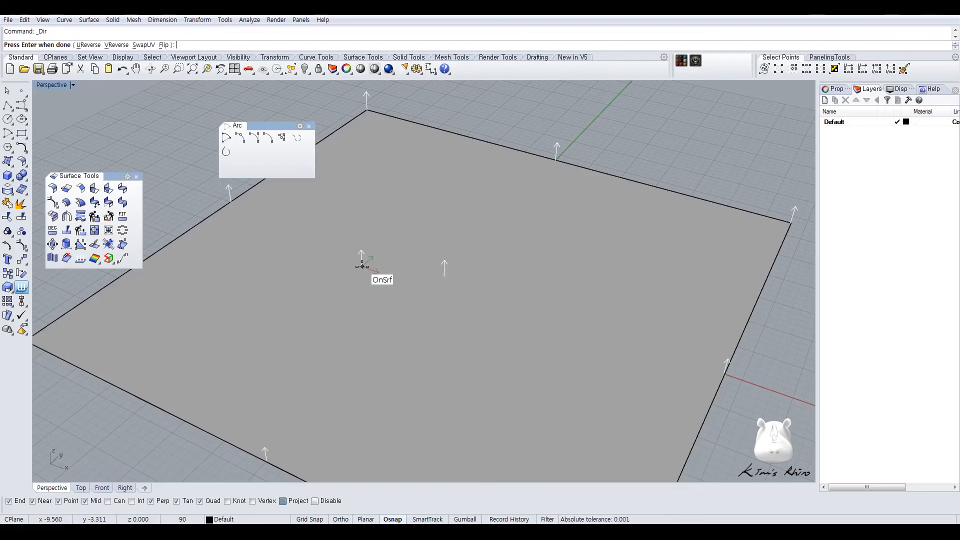
{"action": "right_click_drag", "start_coordinate": [362, 266], "coordinate": [392, 299]}
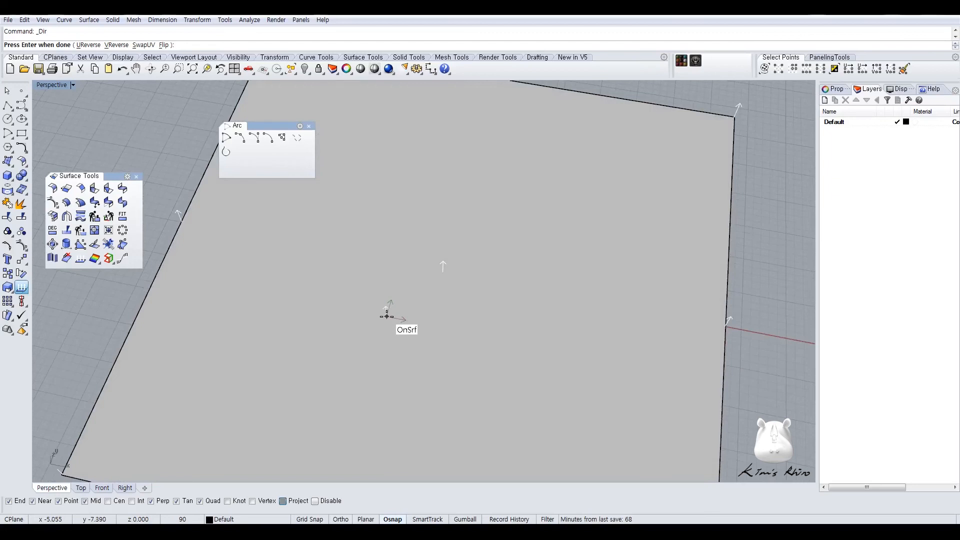
{"action": "scroll", "coordinate": [388, 316], "scroll_direction": "down", "scroll_amount": 5}
{"action": "right_click_drag", "start_coordinate": [388, 316], "coordinate": [373, 308]}
{"action": "scroll", "coordinate": [373, 308], "scroll_direction": "up", "scroll_amount": 4}
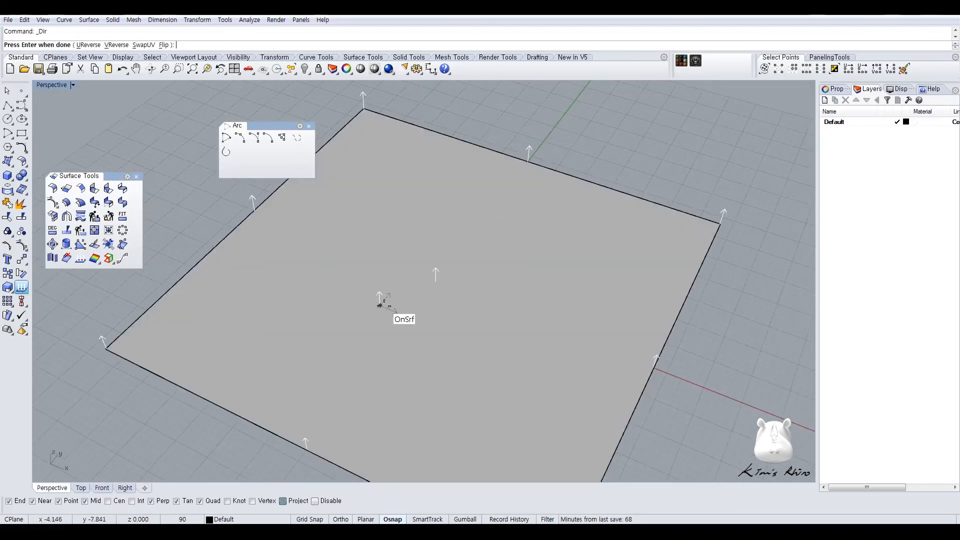
{"action": "scroll", "coordinate": [384, 306], "scroll_direction": "up", "scroll_amount": 3}
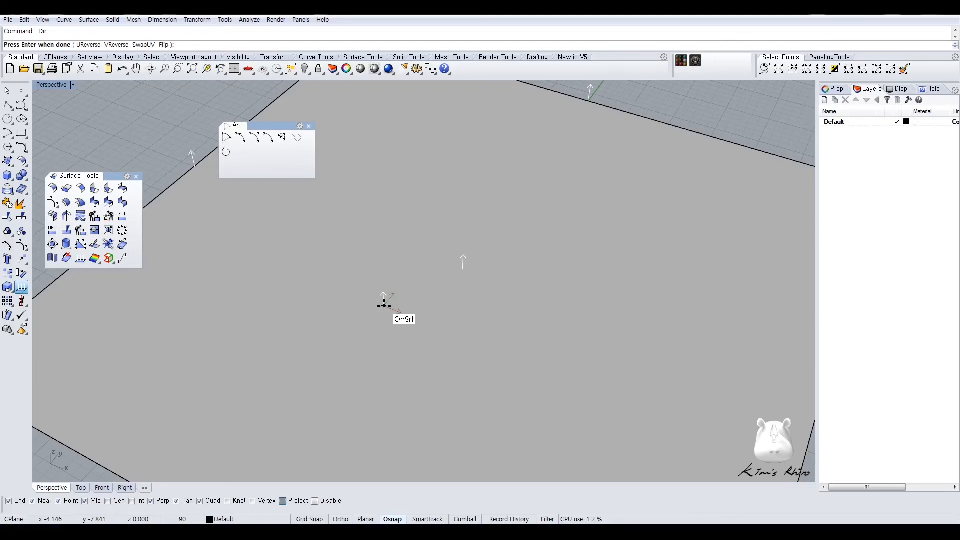
{"action": "right_click", "coordinate": [384, 306]}
{"action": "scroll", "coordinate": [384, 305], "scroll_direction": "down", "scroll_amount": 6}
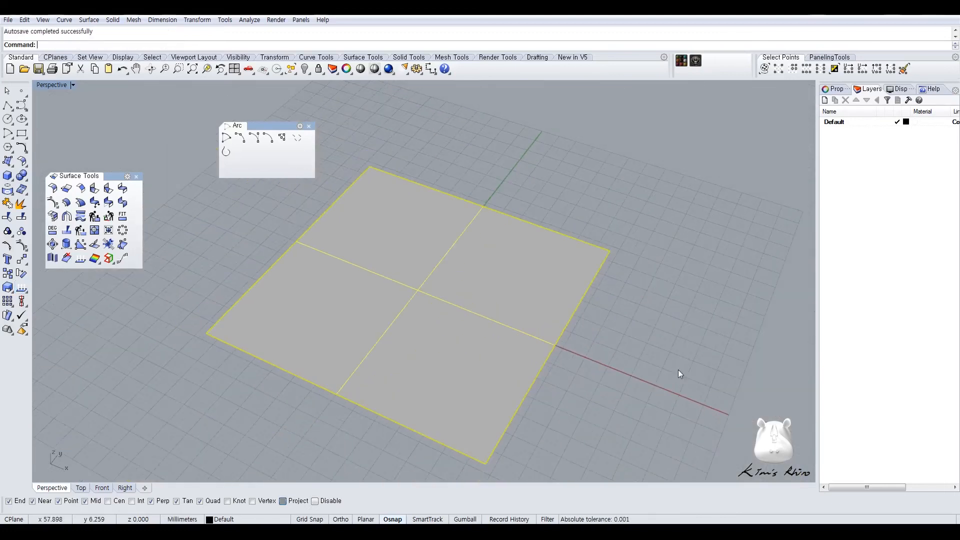
{"action": "left_click", "coordinate": [677, 372]}
- Run Change Degree on the square planar surface, setting the U degree to 2 and keeping the V degree at 1
{"action": "right_click_drag", "start_coordinate": [665, 393], "coordinate": [561, 349]}
{"action": "scroll", "coordinate": [413, 289], "scroll_direction": "up", "scroll_amount": 5}
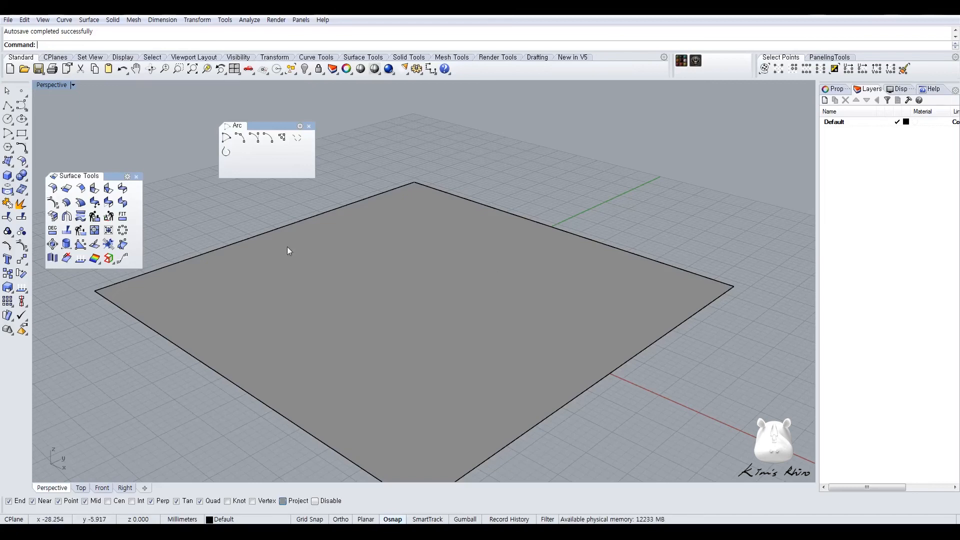
{"action": "right_click_drag", "start_coordinate": [387, 242], "coordinate": [328, 286]}
{"action": "left_click", "coordinate": [411, 310]}
{"action": "right_click_drag", "start_coordinate": [382, 298], "coordinate": [320, 245]}
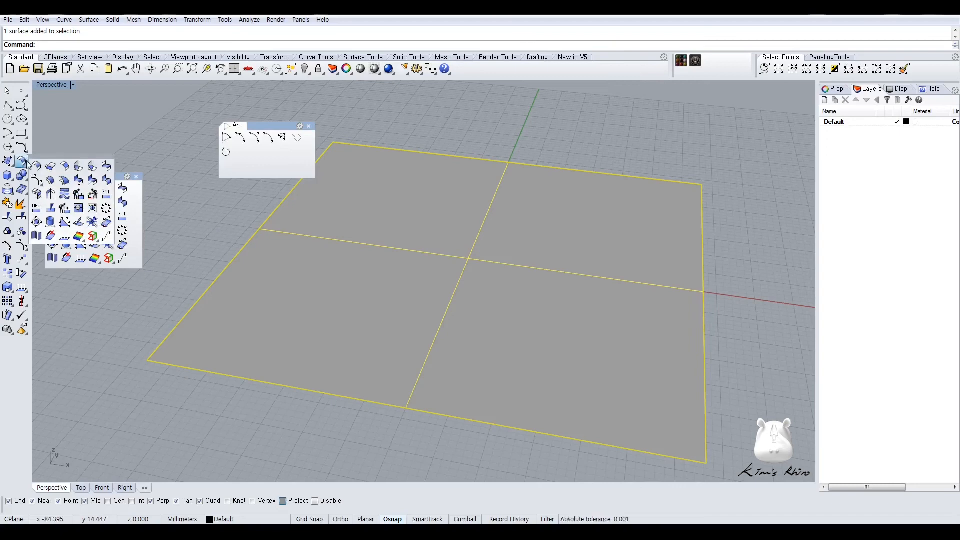
{"action": "left_click", "coordinate": [52, 230]}
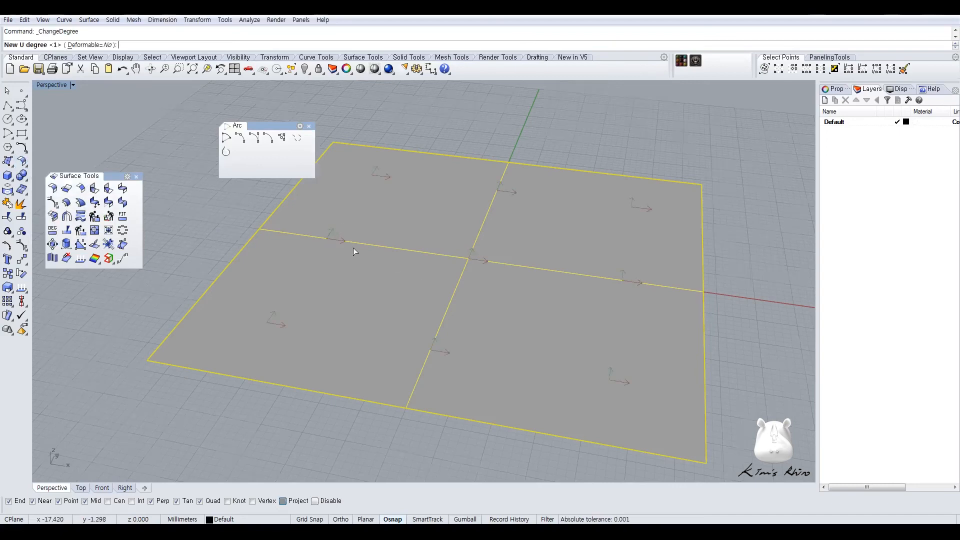
{"action": "scroll", "coordinate": [353, 248], "scroll_direction": "up", "scroll_amount": 8}
{"action": "scroll", "coordinate": [289, 387], "scroll_direction": "up", "scroll_amount": 2}
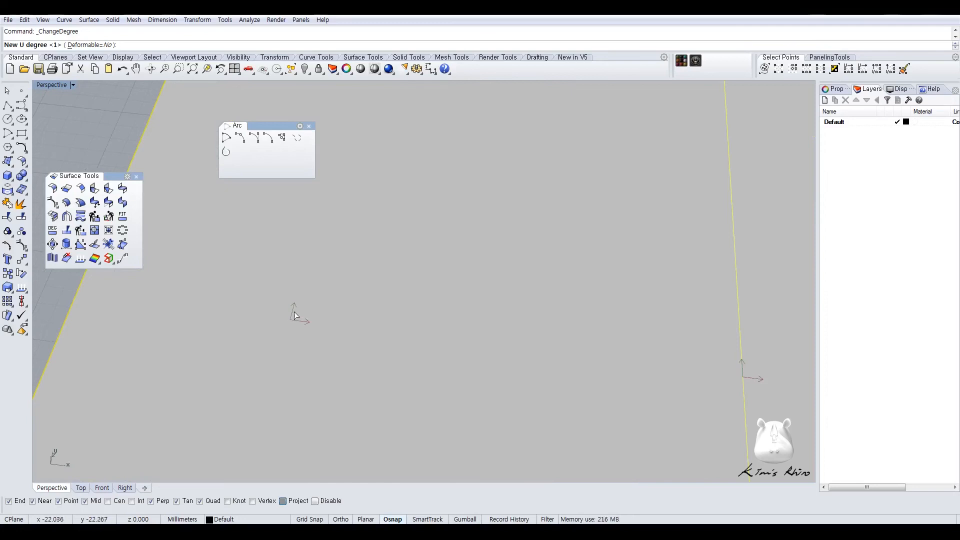
{"action": "scroll", "coordinate": [304, 326], "scroll_direction": "down", "scroll_amount": 4}
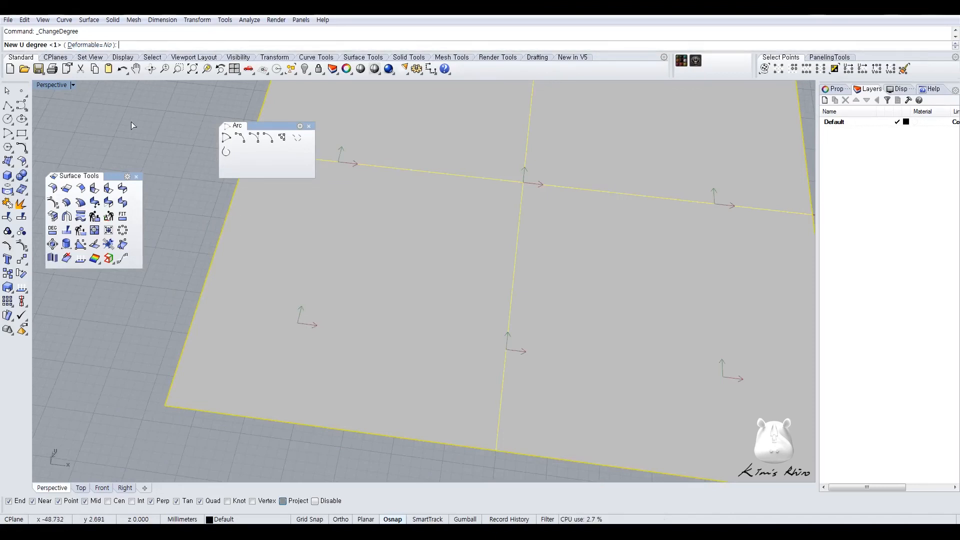
{"action": "type", "text": "2"}
{"action": "key", "text": "Return"}
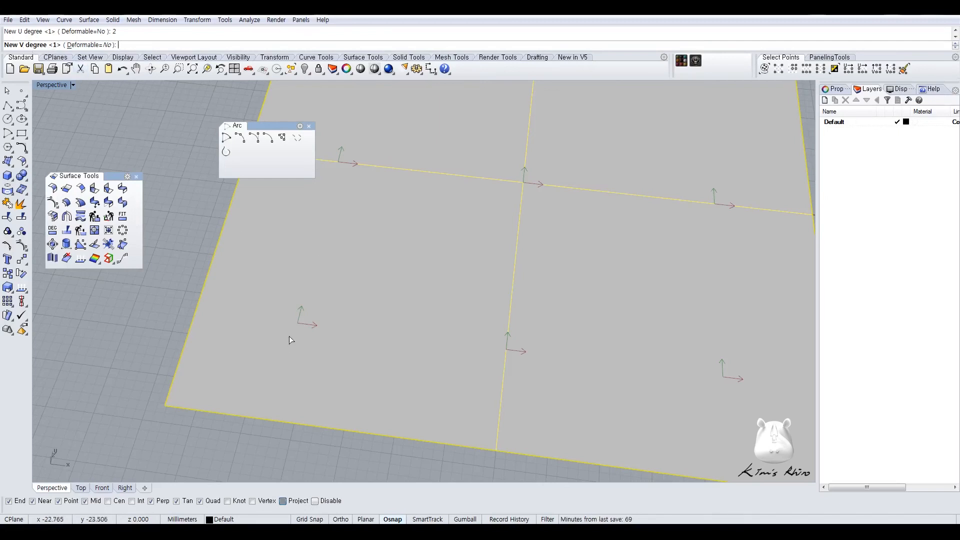
{"action": "type", "text": "2"}
{"action": "key", "text": "Return"}
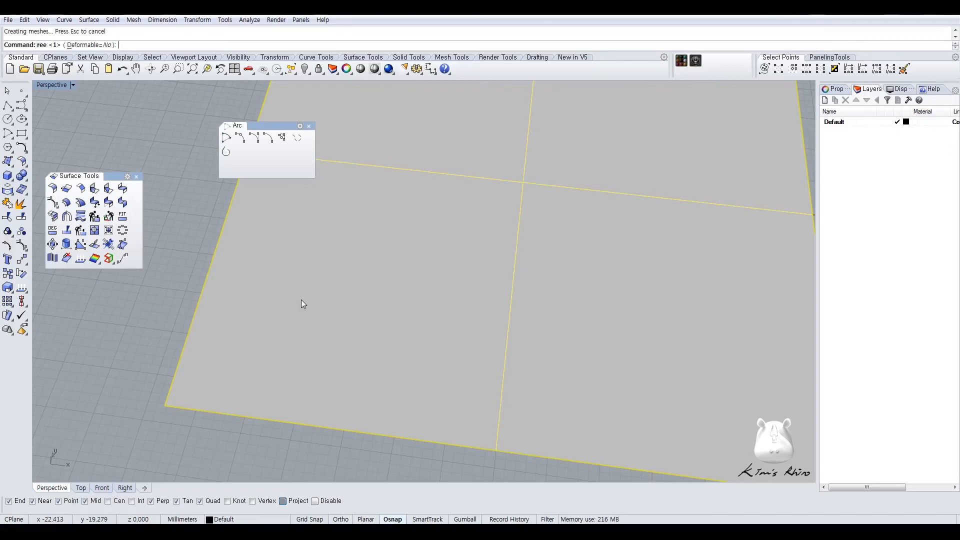
- Show the square surface's control points to examine the added middle pair, and close the floating Arc toolbar
{"action": "scroll", "coordinate": [300, 300], "scroll_direction": "down", "scroll_amount": 3}
{"action": "left_click", "coordinate": [22, 245]}
{"action": "right_click_drag", "start_coordinate": [431, 271], "coordinate": [410, 317]}
{"action": "right_click_drag", "start_coordinate": [517, 279], "coordinate": [372, 155]}
{"action": "left_click", "coordinate": [309, 126]}
{"action": "scroll", "coordinate": [543, 235], "scroll_direction": "up", "scroll_amount": 5}
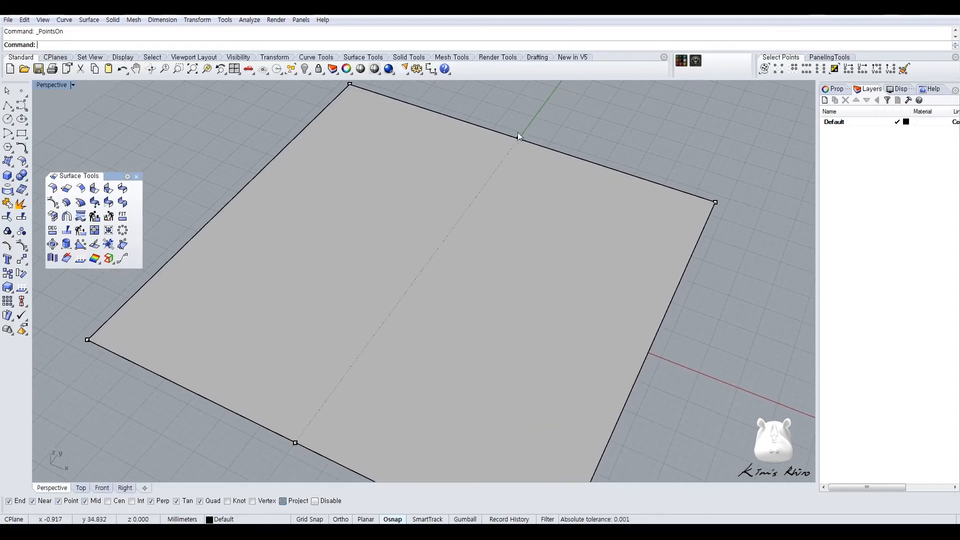
{"action": "scroll", "coordinate": [505, 173], "scroll_direction": "down", "scroll_amount": 5}
{"action": "right_click_drag", "start_coordinate": [500, 179], "coordinate": [535, 194]}
{"action": "scroll", "coordinate": [444, 186], "scroll_direction": "up", "scroll_amount": 2}
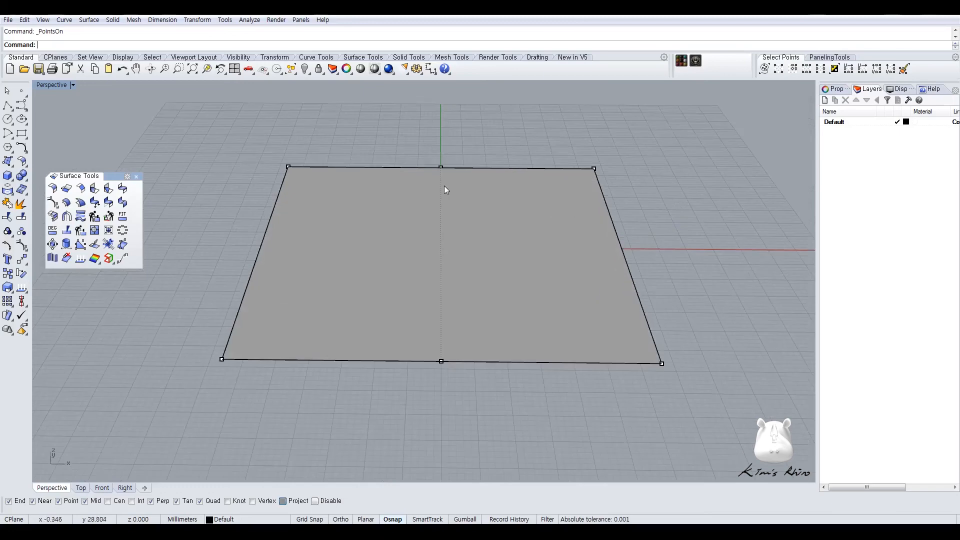
- Select the surface's two middle control points, enable the Gumball, and raise both points vertically to arch the surface
{"action": "left_click_drag", "start_coordinate": [427, 139], "coordinate": [480, 432]}
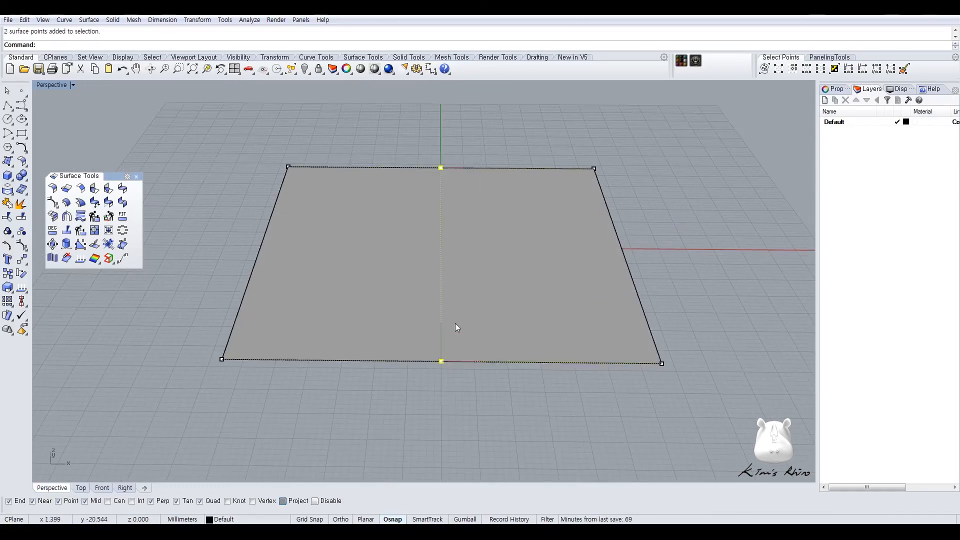
{"action": "left_click", "coordinate": [465, 519]}
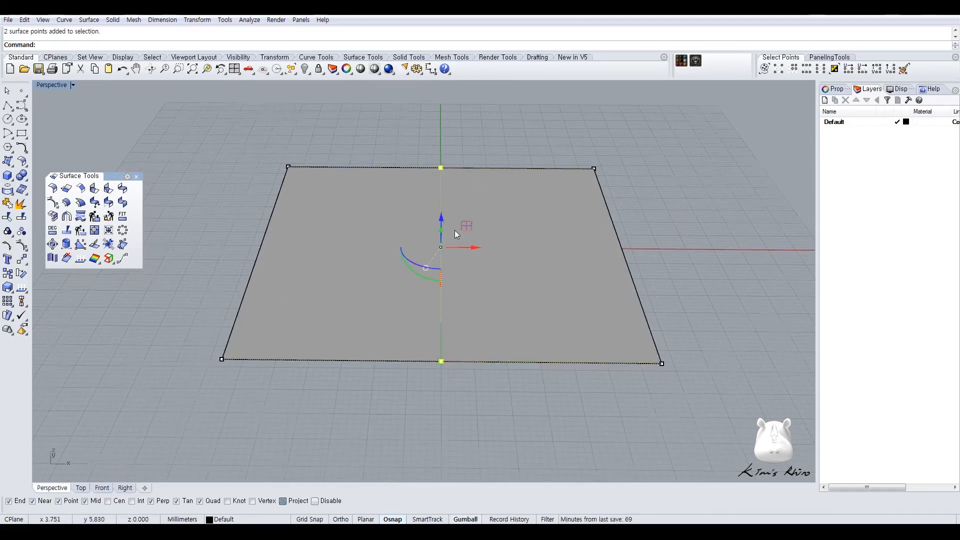
{"action": "right_click_drag", "start_coordinate": [455, 230], "coordinate": [457, 211]}
{"action": "left_click_drag", "start_coordinate": [426, 215], "coordinate": [421, 138]}
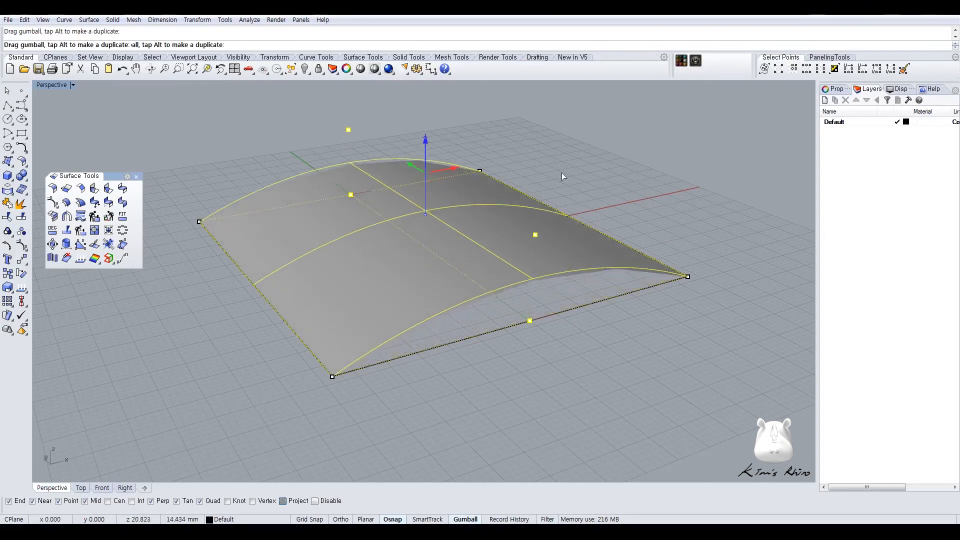
{"action": "left_click", "coordinate": [595, 205]}
{"action": "right_click_drag", "start_coordinate": [598, 208], "coordinate": [460, 227]}
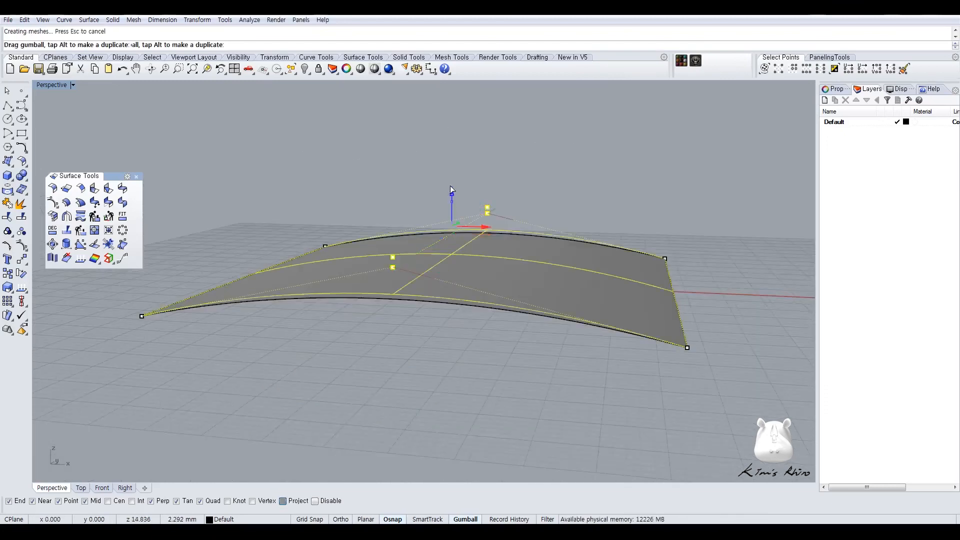
{"action": "left_click_drag", "start_coordinate": [450, 187], "coordinate": [454, 134]}
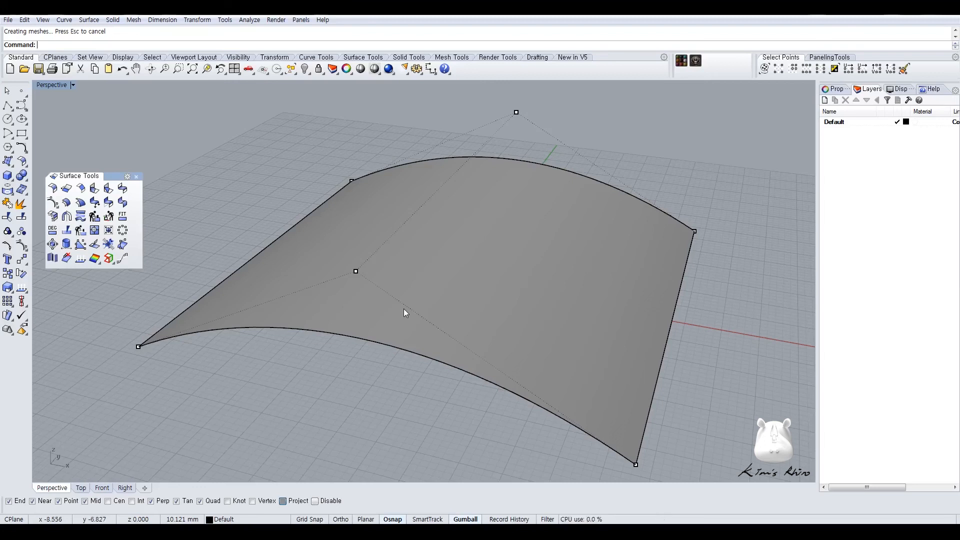
- Move the middle control point of the front edge vertically down below the base plane so that edge sags
{"action": "left_click", "coordinate": [355, 271]}
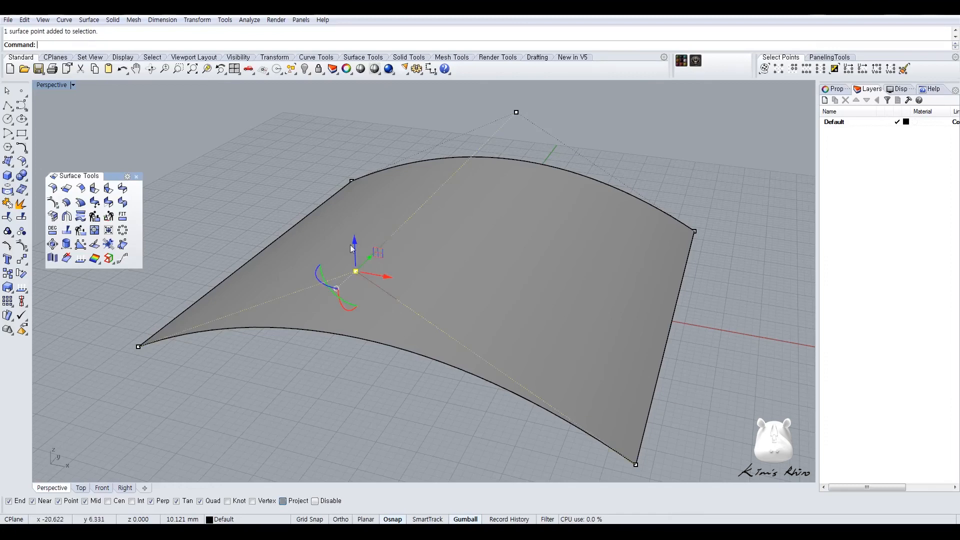
{"action": "left_click_drag", "start_coordinate": [352, 249], "coordinate": [418, 390]}
{"action": "right_click_drag", "start_coordinate": [418, 390], "coordinate": [440, 287], "text": "shift"}
{"action": "left_click_drag", "start_coordinate": [347, 222], "coordinate": [412, 279]}
{"action": "right_click_drag", "start_coordinate": [412, 278], "coordinate": [602, 286]}
{"action": "scroll", "coordinate": [626, 179], "scroll_direction": "up", "scroll_amount": 2}
{"action": "right_click_drag", "start_coordinate": [627, 180], "coordinate": [548, 221]}
- Hide the control points and examine the surface's opposing edge curves from several angles and in the four-viewport layout
{"action": "key", "text": "Escape"}
{"action": "key", "text": "Escape"}
{"action": "right_click_drag", "start_coordinate": [481, 223], "coordinate": [473, 266]}
{"action": "right_click_drag", "start_coordinate": [406, 227], "coordinate": [461, 214]}
{"action": "scroll", "coordinate": [498, 239], "scroll_direction": "up", "scroll_amount": 4}
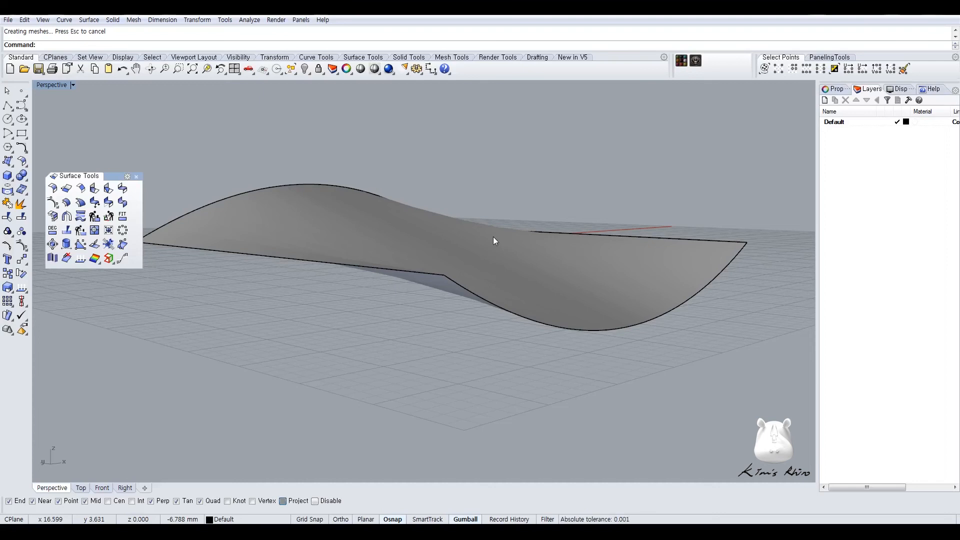
{"action": "right_click_drag", "start_coordinate": [494, 241], "coordinate": [400, 244]}
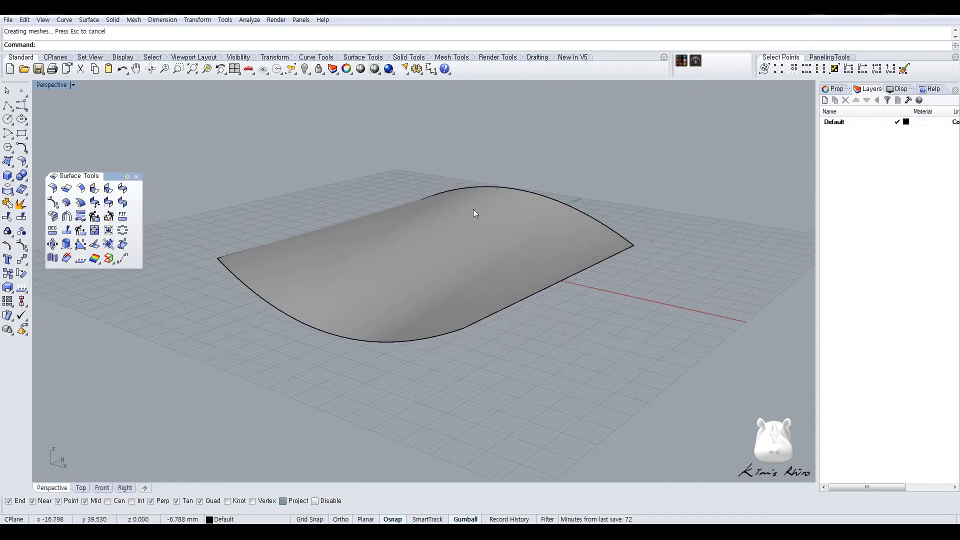
{"action": "right_click_drag", "start_coordinate": [485, 232], "coordinate": [461, 248]}
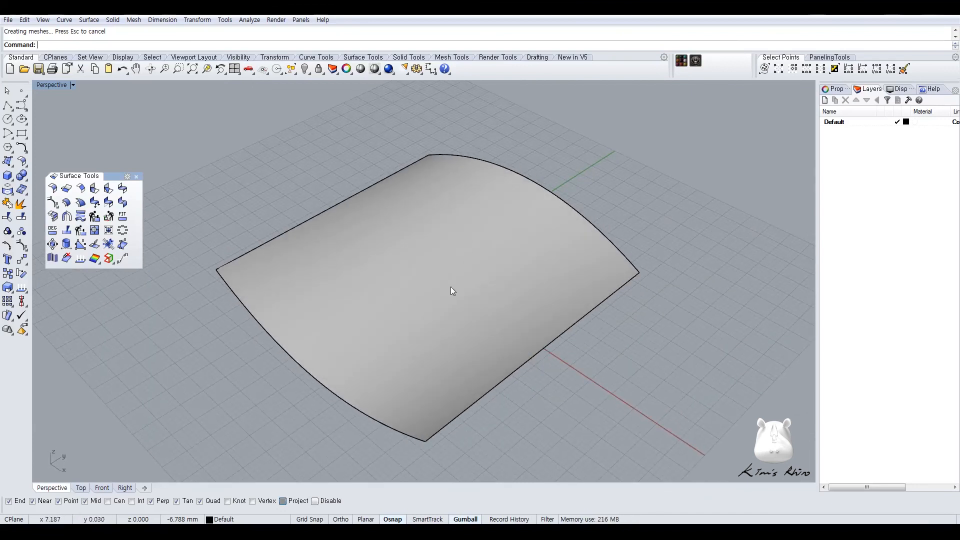
{"action": "right_click_drag", "start_coordinate": [451, 286], "coordinate": [457, 260]}
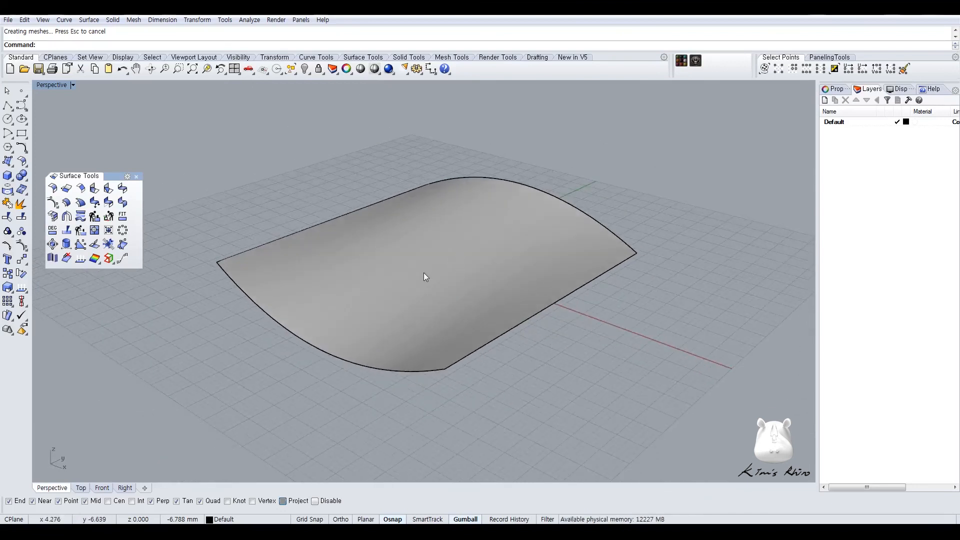
{"action": "double_click", "coordinate": [58, 87]}
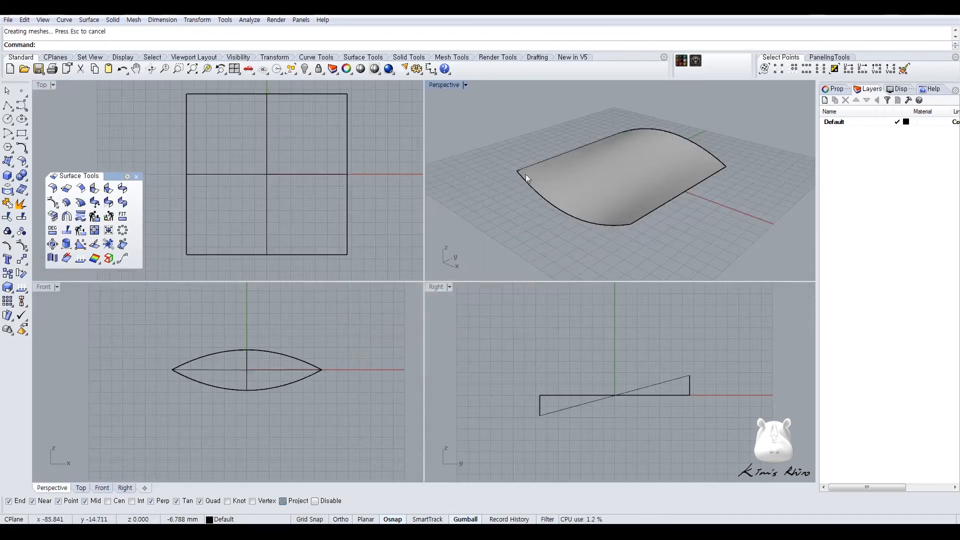
{"action": "double_click", "coordinate": [446, 88]}
{"action": "right_click_drag", "start_coordinate": [370, 232], "coordinate": [410, 212]}
{"action": "right_click_drag", "start_coordinate": [163, 163], "coordinate": [456, 253]}
- Show the curved surface's control points to examine their layout along U and V, and hide them again
{"action": "left_click", "coordinate": [458, 255]}
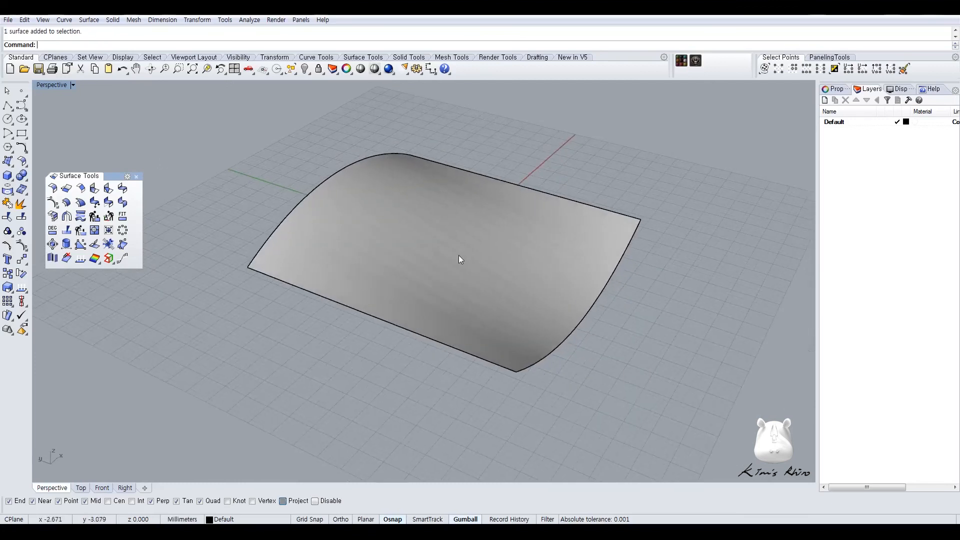
{"action": "left_click", "coordinate": [335, 343]}
{"action": "left_click", "coordinate": [443, 325]}
{"action": "left_click", "coordinate": [21, 245]}
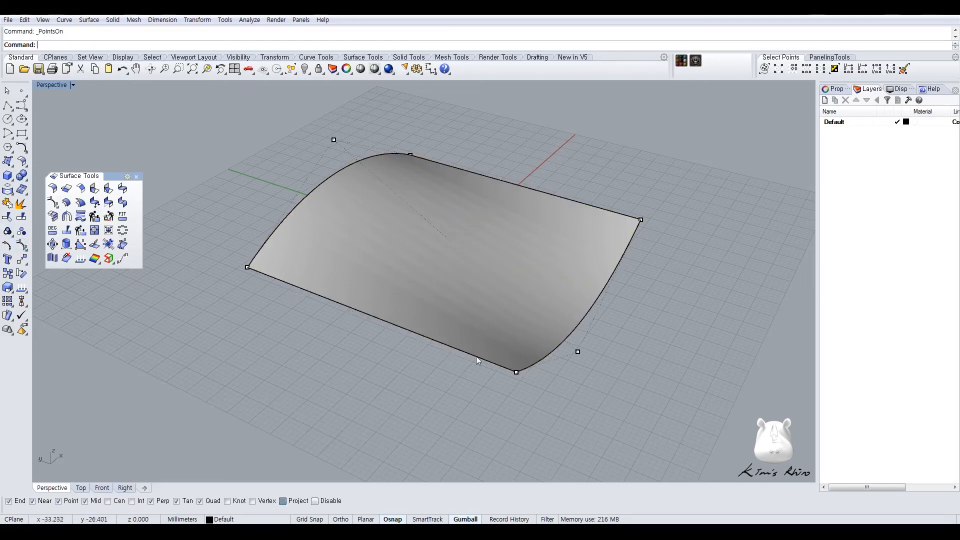
{"action": "right_click_drag", "start_coordinate": [468, 311], "coordinate": [417, 231]}
{"action": "key", "text": "Escape"}
- Run Change Degree on the curved surface, keeping U degree 2 and setting V degree 2, and show its control points
{"action": "left_click", "coordinate": [330, 248]}
{"action": "left_click", "coordinate": [52, 233]}
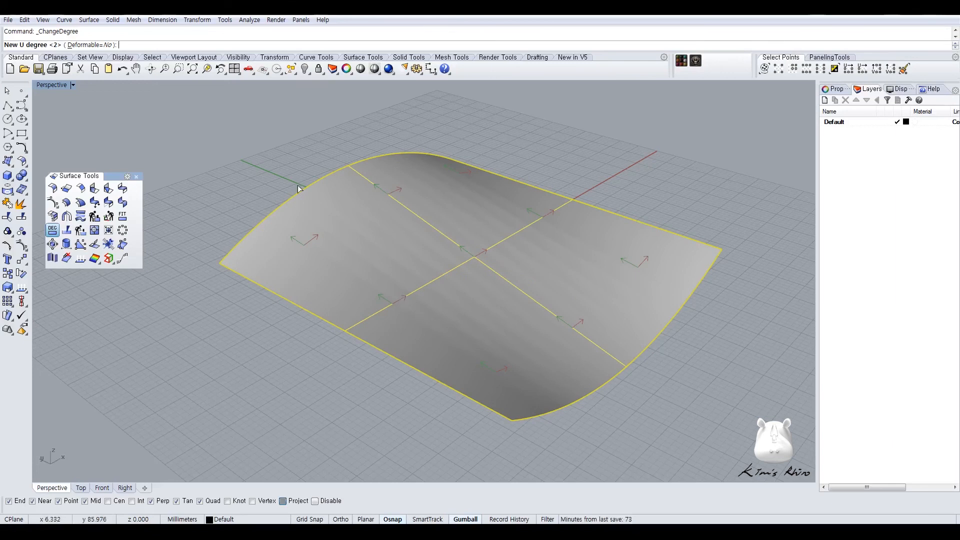
{"action": "key", "text": "Return"}
{"action": "type", "text": "2"}
{"action": "key", "text": "Return"}
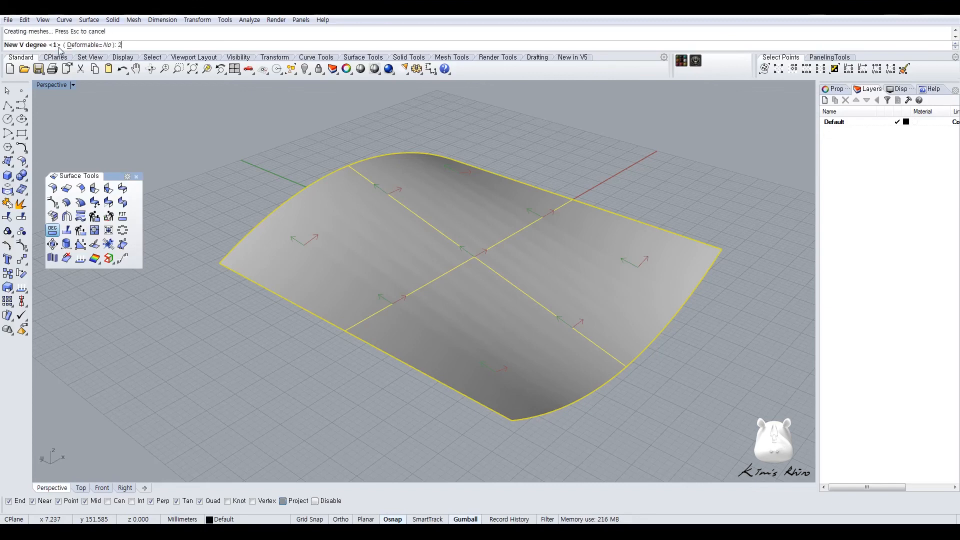
{"action": "left_click", "coordinate": [22, 246]}
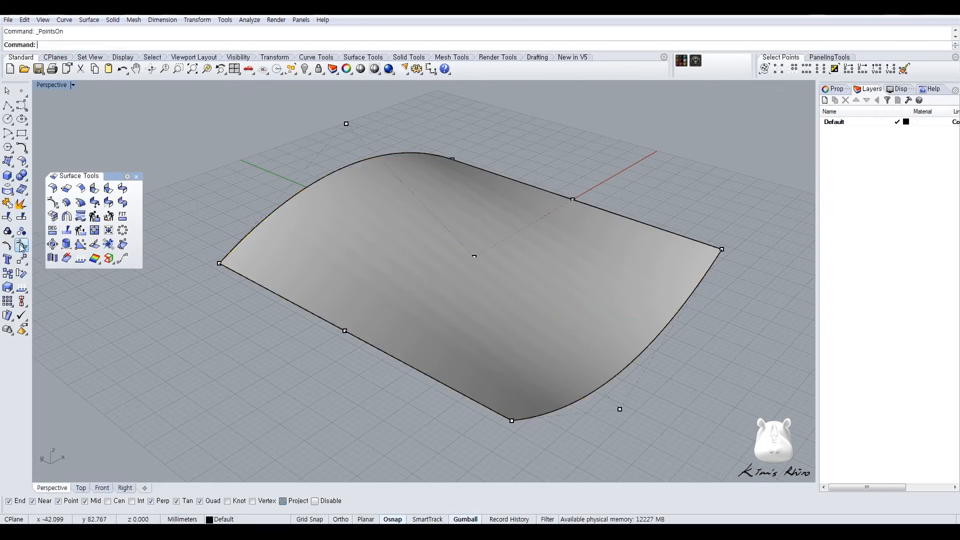
- Select the middle row of control points across the surface and raise it vertically by about 20 mm
{"action": "right_click_drag", "start_coordinate": [307, 327], "coordinate": [376, 338]}
{"action": "middle_click", "coordinate": [376, 338]}
{"action": "left_click", "coordinate": [386, 292]}
{"action": "right_click_drag", "start_coordinate": [502, 294], "coordinate": [452, 266]}
{"action": "left_click_drag", "start_coordinate": [428, 170], "coordinate": [554, 410]}
{"action": "left_click_drag", "start_coordinate": [469, 214], "coordinate": [473, 108]}
{"action": "middle_click", "coordinate": [512, 227]}
{"action": "left_click", "coordinate": [509, 191]}
{"action": "mouse_move", "coordinate": [509, 191]}
{"action": "right_mouse_down"}
{"action": "mouse_move", "coordinate": [532, 215]}
{"action": "mouse_move", "coordinate": [368, 201]}
{"action": "mouse_move", "coordinate": [464, 307]}
{"action": "mouse_move", "coordinate": [551, 311]}
{"action": "mouse_move", "coordinate": [552, 249]}
{"action": "mouse_move", "coordinate": [491, 253]}
{"action": "right_mouse_up"}
{"action": "left_click", "coordinate": [298, 211]}
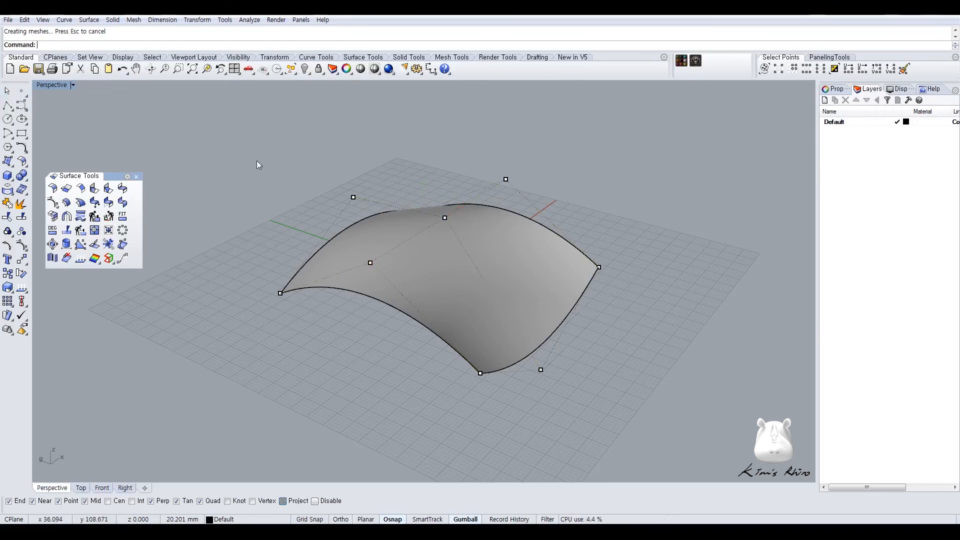
- Lower the corner control point at the surface's left end by about 12.7 mm
{"action": "scroll", "coordinate": [455, 247], "scroll_direction": "up", "scroll_amount": 2}
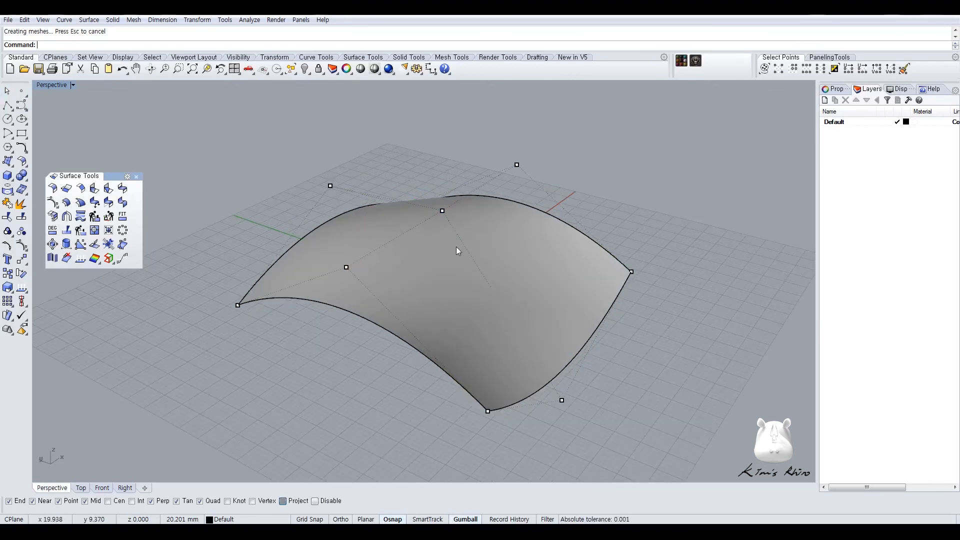
{"action": "left_click_drag", "start_coordinate": [258, 254], "coordinate": [221, 352]}
{"action": "left_click_drag", "start_coordinate": [235, 279], "coordinate": [253, 320]}
{"action": "left_click_drag", "start_coordinate": [621, 237], "coordinate": [641, 285]}
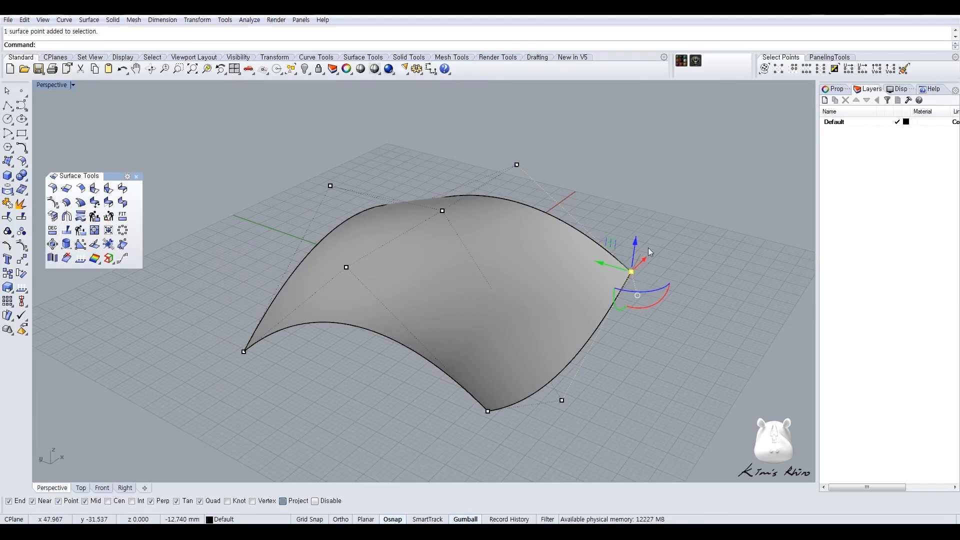
{"action": "right_click_drag", "start_coordinate": [648, 247], "coordinate": [427, 294]}
{"action": "left_click", "coordinate": [247, 338]}
- Lower the middle control point of the front edge, beside the lowered corner, by about 8.8 mm
{"action": "left_click", "coordinate": [330, 261]}
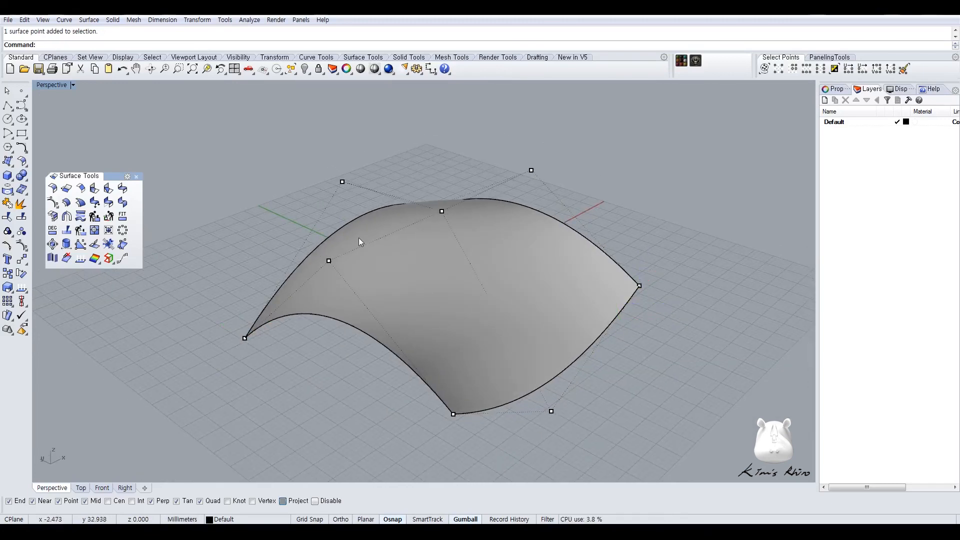
{"action": "left_click", "coordinate": [329, 260]}
{"action": "left_click_drag", "start_coordinate": [329, 262], "coordinate": [333, 283]}
{"action": "left_click", "coordinate": [321, 405]}
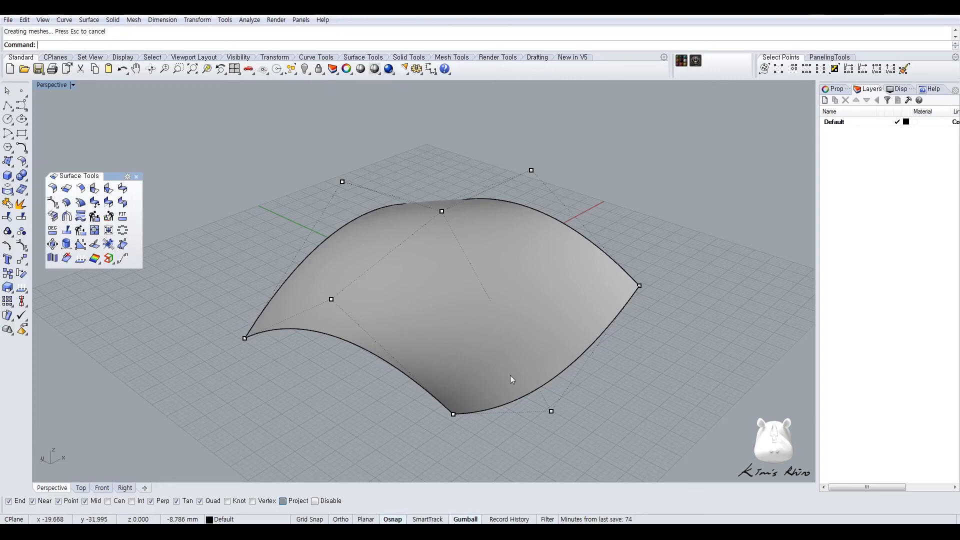
{"action": "right_click_drag", "start_coordinate": [107, 274], "coordinate": [160, 283]}
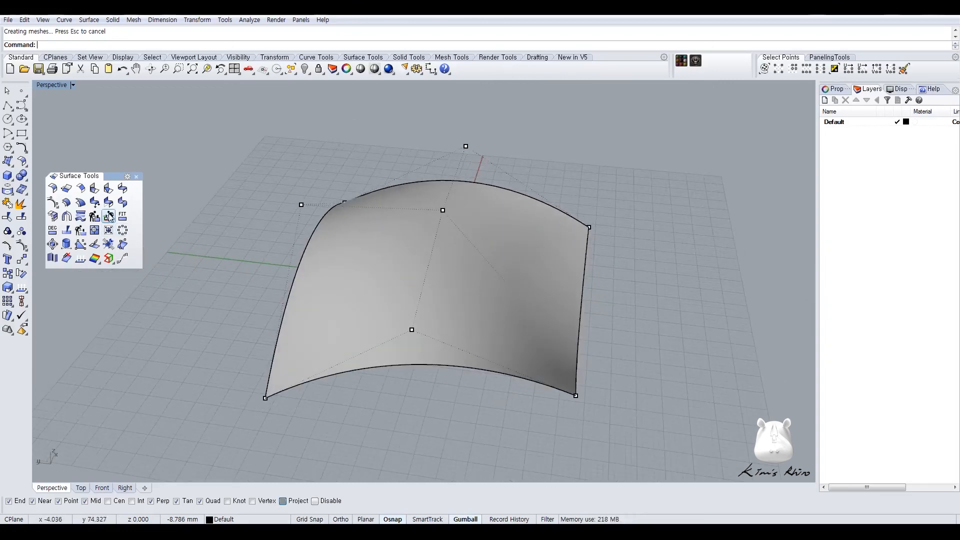
- Delete the curved surface to empty the model
{"action": "left_click", "coordinate": [97, 219]}
{"action": "left_click", "coordinate": [404, 272]}
{"action": "key", "text": "Return"}
{"action": "left_click_drag", "start_coordinate": [469, 181], "coordinate": [226, 161]}
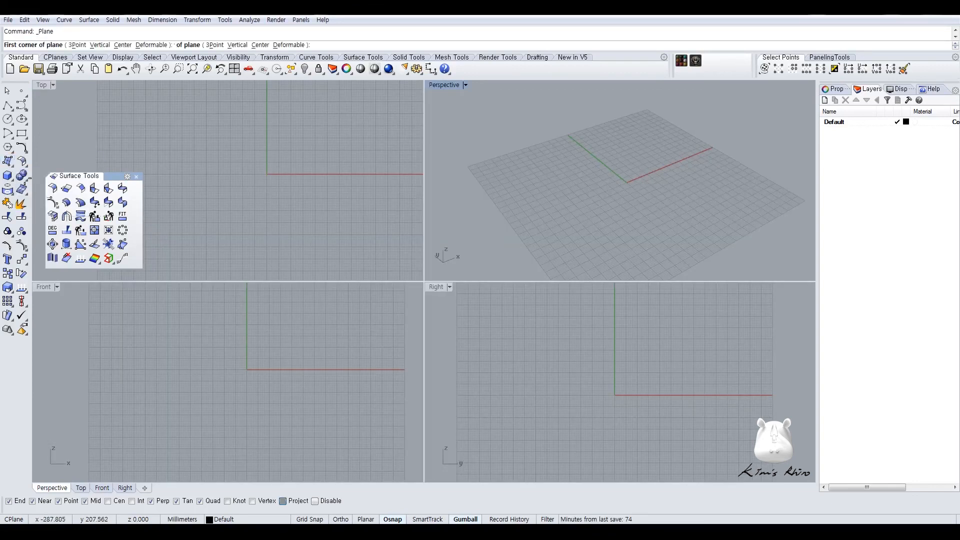
- Create a rectangular plane surface centred on the origin with a freely placed corner, and maximize the Perspective view
{"action": "type", "text": "C"}
{"action": "key", "text": "Return"}
{"action": "type", "text": "0"}
{"action": "key", "text": "Return"}
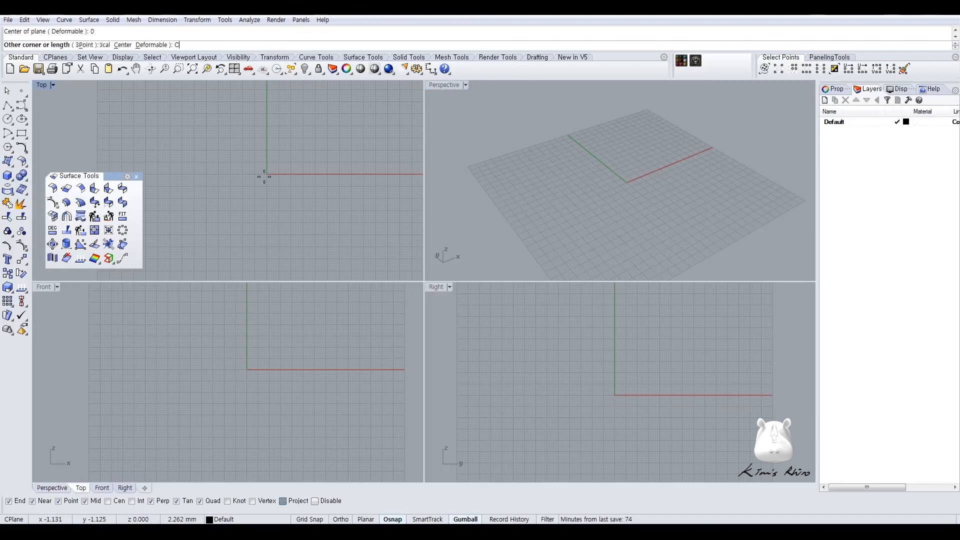
{"action": "left_click", "coordinate": [205, 133]}
{"action": "double_click", "coordinate": [454, 86]}
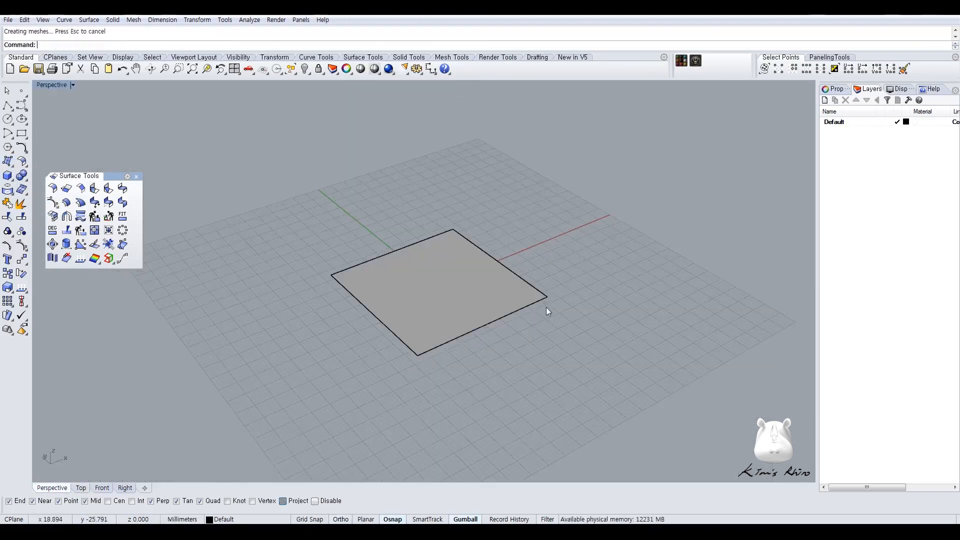
- Show the new plane's control points and pick out its corner points in turn
{"action": "left_click", "coordinate": [366, 300]}
{"action": "left_click", "coordinate": [23, 247]}
{"action": "left_click_drag", "start_coordinate": [166, 257], "coordinate": [230, 331]}
{"action": "left_click", "coordinate": [374, 204]}
{"action": "left_click", "coordinate": [548, 272]}
{"action": "left_click", "coordinate": [390, 389]}
{"action": "left_click", "coordinate": [564, 366]}
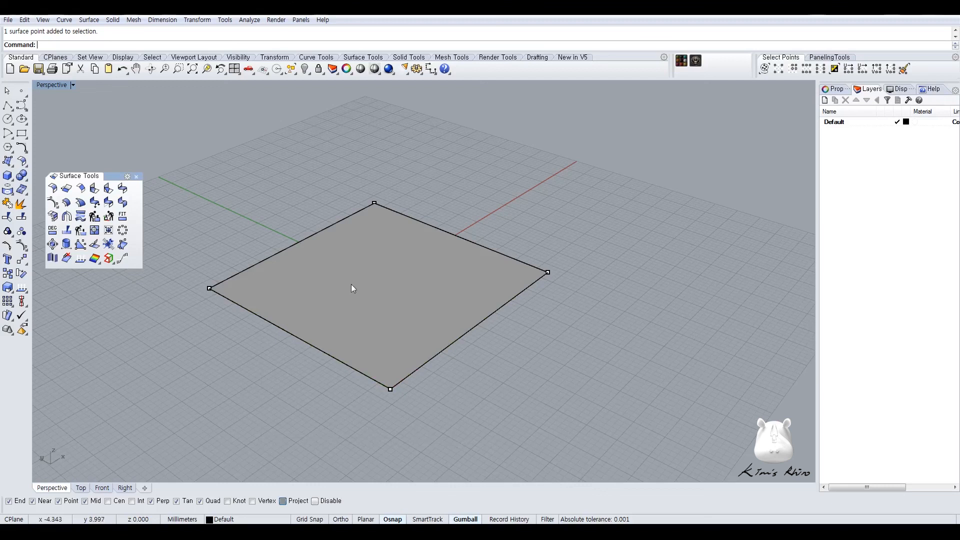
- Hide the plane's control points and change its degree to 2 in both the U and V directions
{"action": "key", "text": "Escape"}
{"action": "left_click", "coordinate": [321, 266]}
{"action": "left_click", "coordinate": [52, 231]}
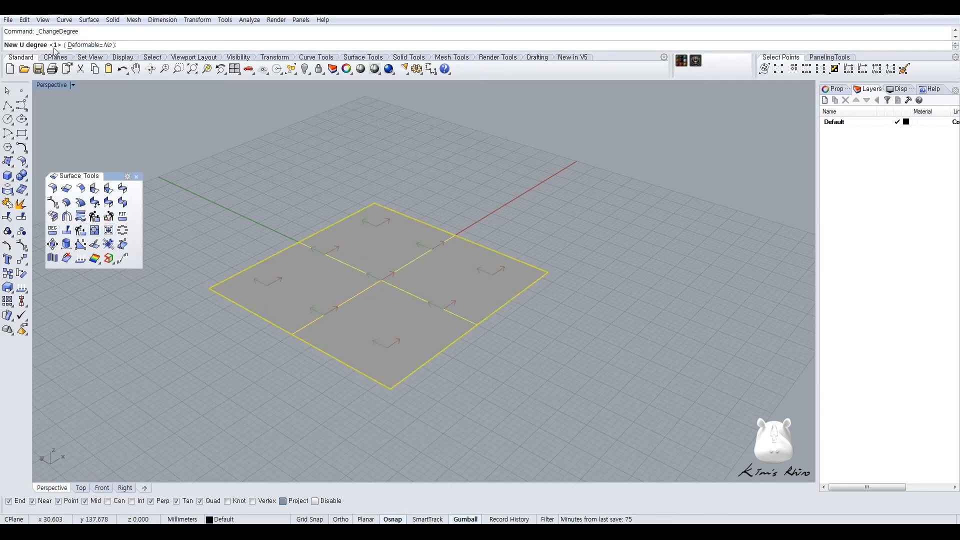
{"action": "type", "text": "2"}
{"action": "key", "text": "Return"}
{"action": "type", "text": "2"}
{"action": "key", "text": "Return"}
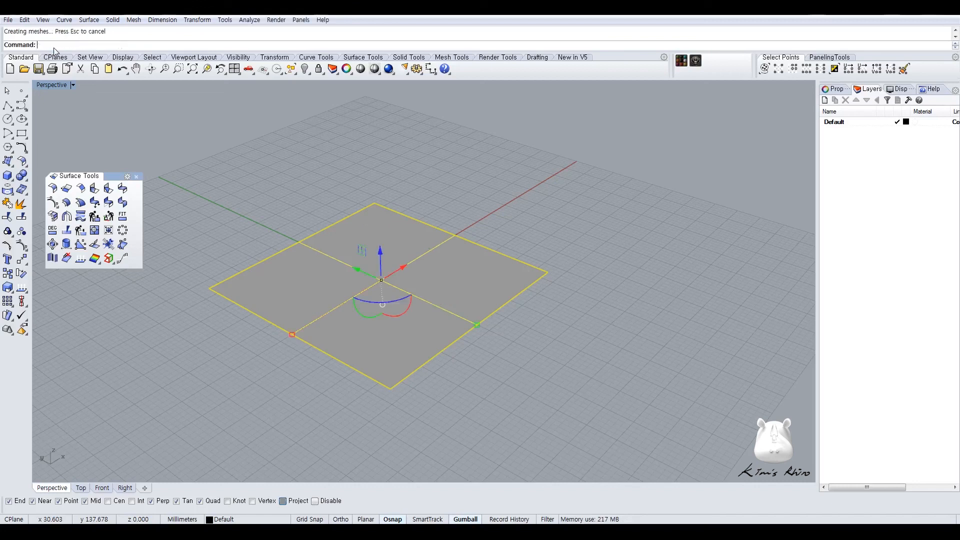
- Show the plane's control points and raise the middle row of three points running along the green Y axis
{"action": "left_click", "coordinate": [8, 245]}
{"action": "left_click_drag", "start_coordinate": [271, 212], "coordinate": [503, 341]}
{"action": "left_click", "coordinate": [455, 235], "text": "ctrl"}
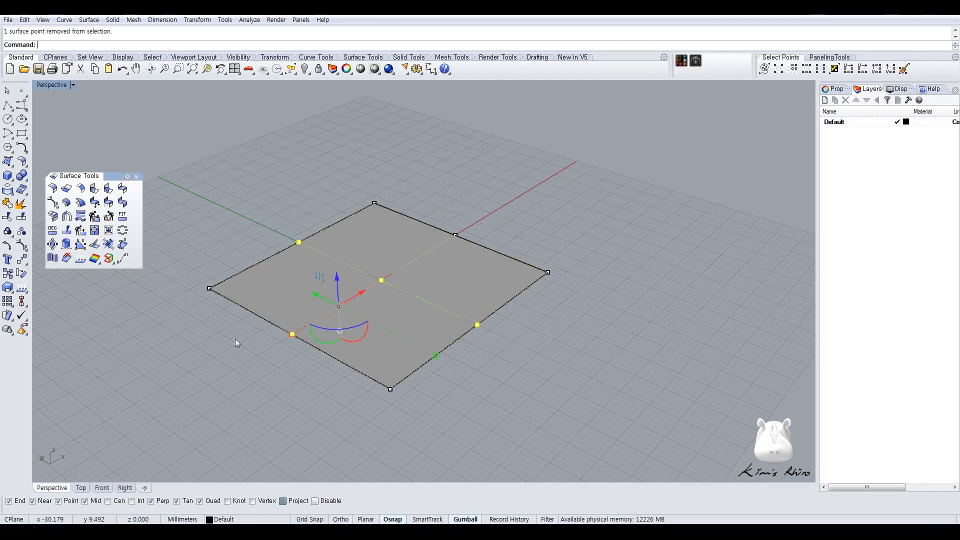
{"action": "left_click_drag", "start_coordinate": [335, 385], "coordinate": [334, 384], "text": "ctrl"}
{"action": "left_click_drag", "start_coordinate": [383, 249], "coordinate": [377, 173]}
- Raise the middle row of control points running along the red X axis by about 12.2 mm and hide the control points
{"action": "right_click_drag", "start_coordinate": [344, 302], "coordinate": [452, 346]}
{"action": "left_click_drag", "start_coordinate": [333, 129], "coordinate": [455, 480]}
{"action": "left_click_drag", "start_coordinate": [392, 240], "coordinate": [394, 176]}
{"action": "left_click", "coordinate": [526, 186]}
{"action": "right_click_drag", "start_coordinate": [565, 220], "coordinate": [525, 214]}
{"action": "key", "text": "Escape"}
- Examine the domed surface from several angles and in the four-viewport layout, including its isocurves
{"action": "right_click_drag", "start_coordinate": [419, 190], "coordinate": [435, 258]}
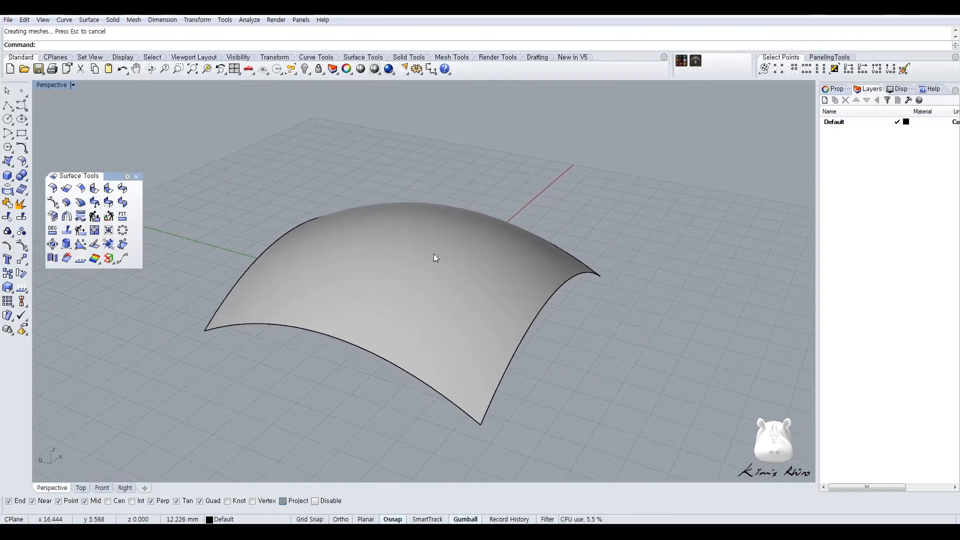
{"action": "right_click_drag", "start_coordinate": [314, 352], "coordinate": [486, 295]}
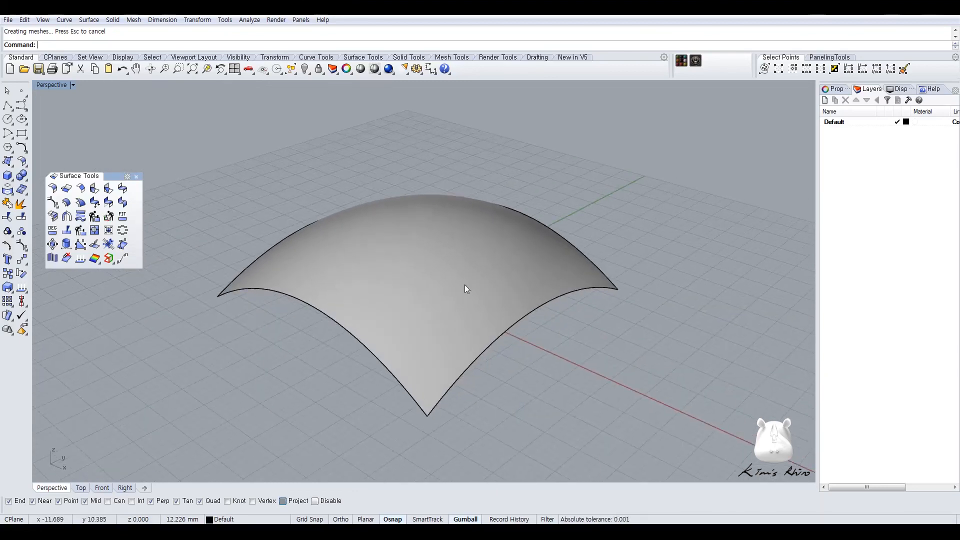
{"action": "double_click", "coordinate": [46, 86]}
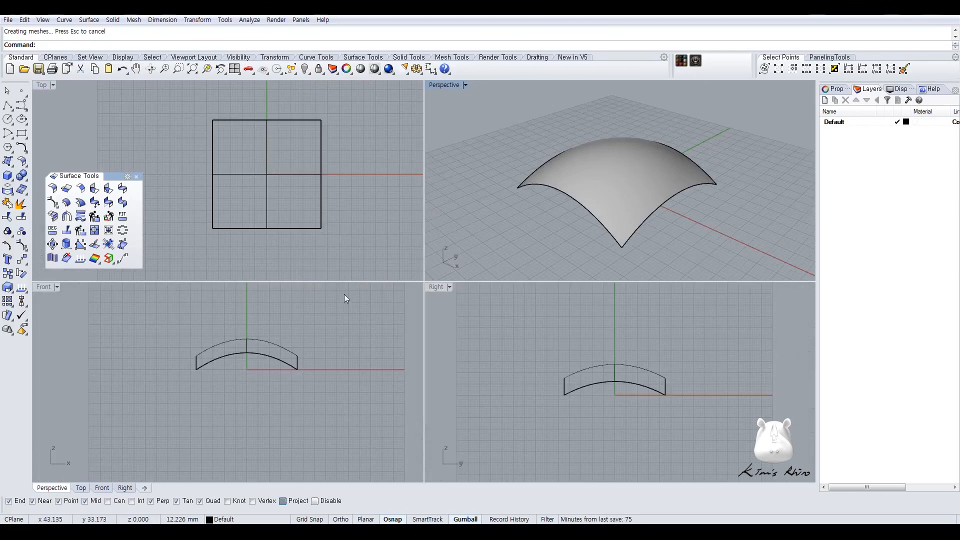
{"action": "double_click", "coordinate": [440, 86]}
{"action": "right_click_drag", "start_coordinate": [290, 241], "coordinate": [408, 247]}
{"action": "left_click", "coordinate": [404, 250]}
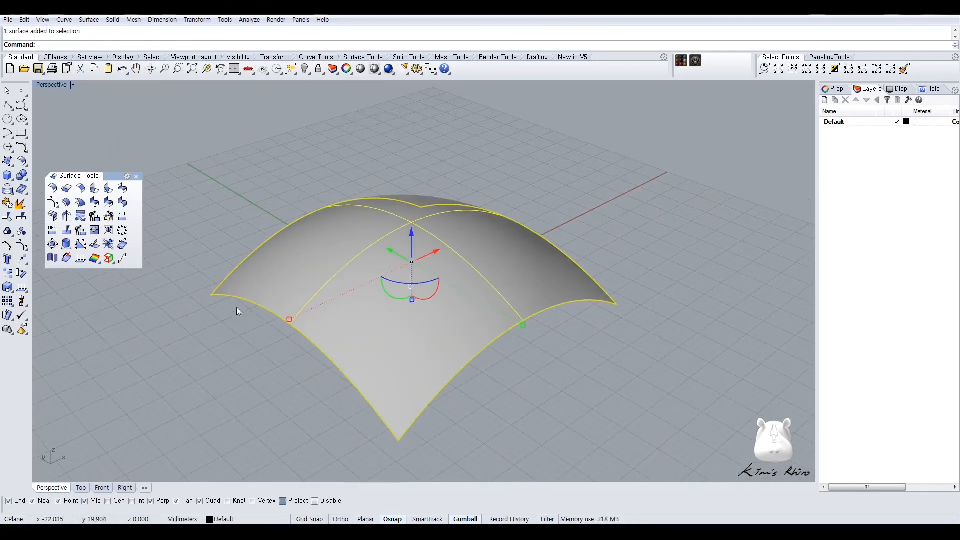
{"action": "left_click", "coordinate": [286, 188]}
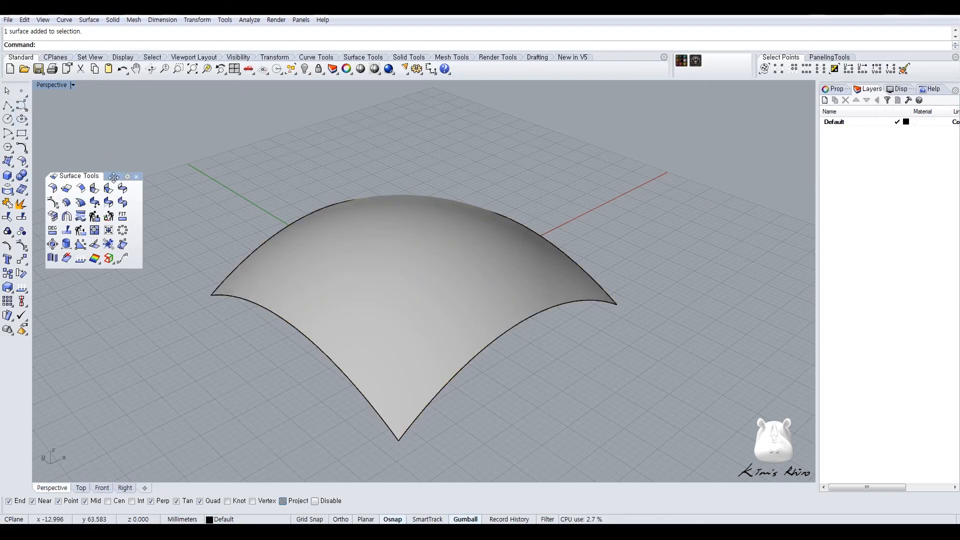
{"action": "right_click_drag", "start_coordinate": [295, 235], "coordinate": [345, 226]}
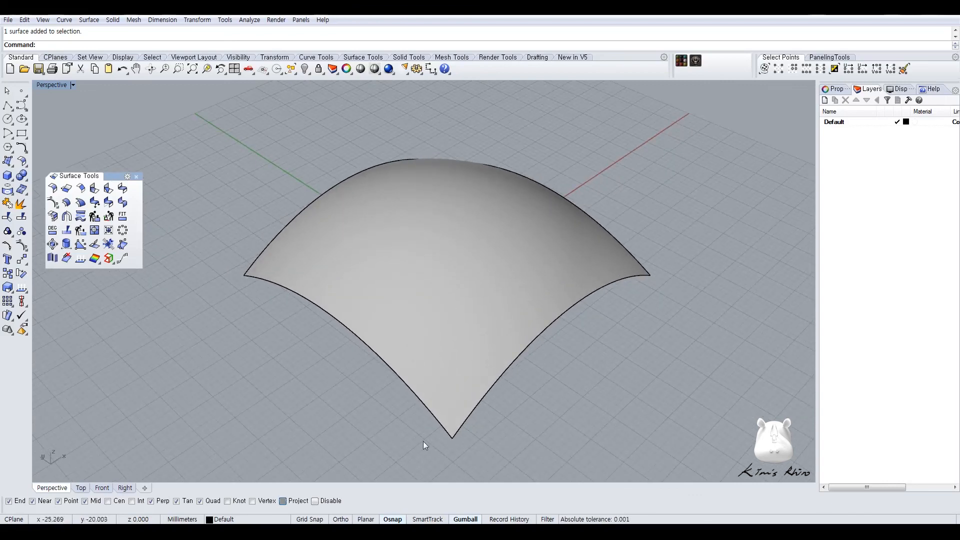